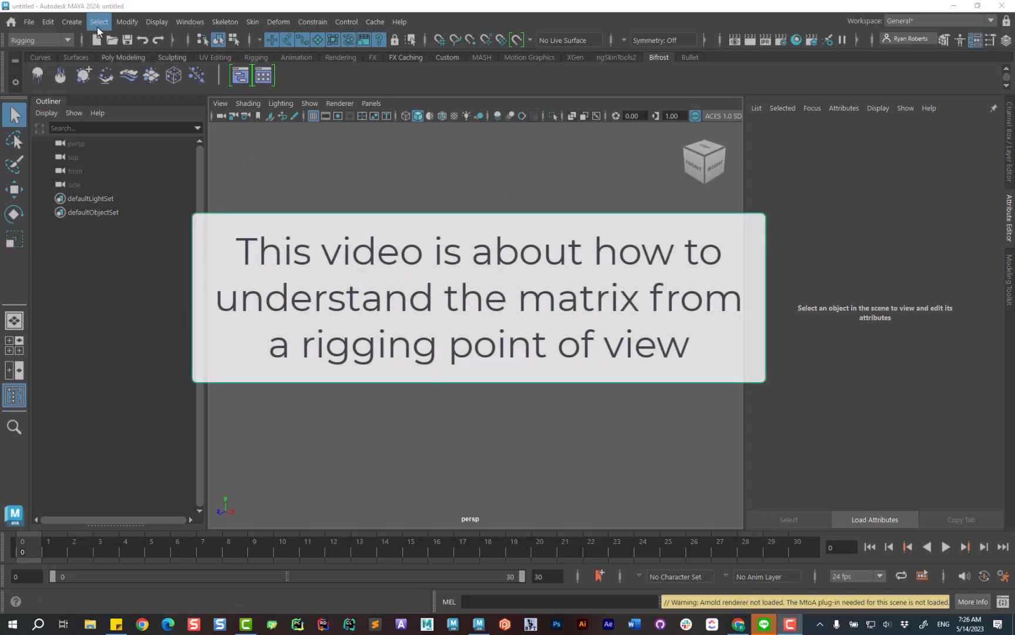
Step: Create a locator and show its transform attributes
{"action": "left_click", "coordinate": [72, 22]}
{"action": "left_click", "coordinate": [94, 256]}
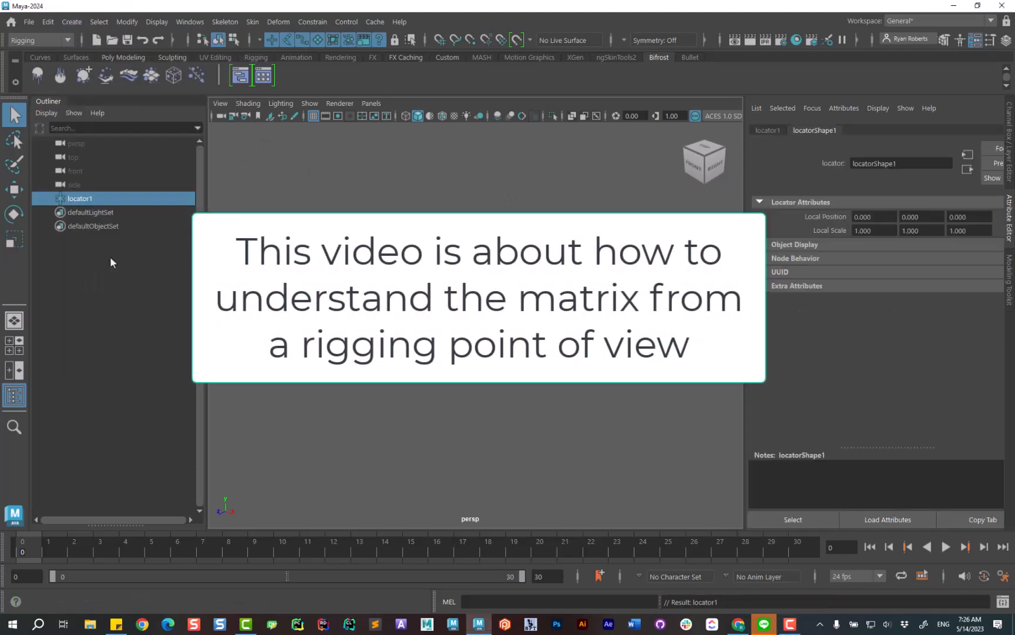
{"action": "left_click", "coordinate": [766, 130]}
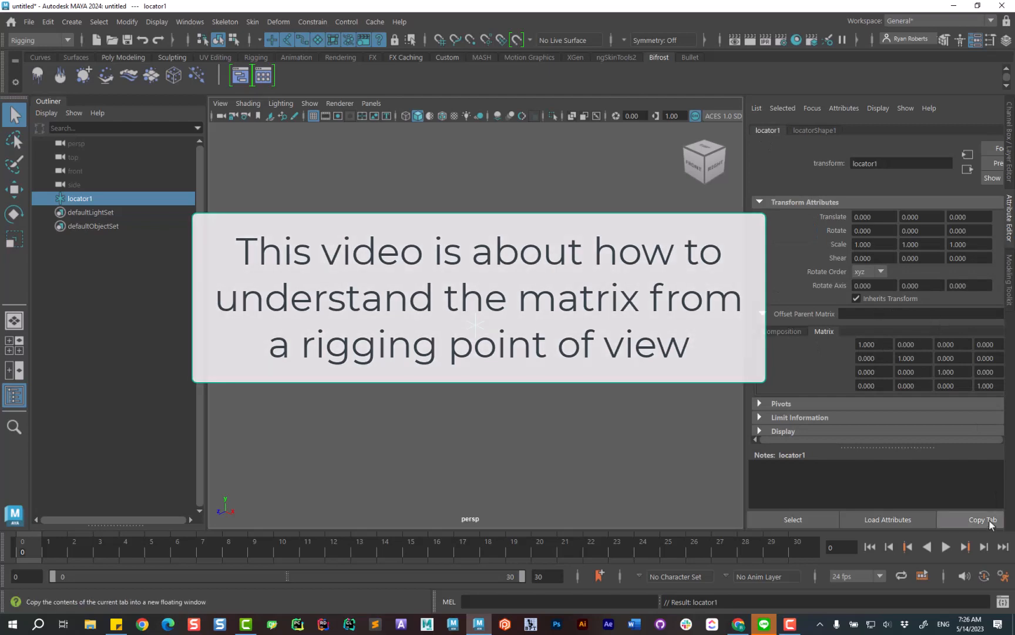
Step: Open a floating copy of the locator's transform attributes and view its Offset Parent Matrix in matrix form
{"action": "left_click", "coordinate": [978, 519]}
{"action": "left_click_drag", "start_coordinate": [546, 218], "coordinate": [680, 85]}
{"action": "left_click", "coordinate": [479, 258]}
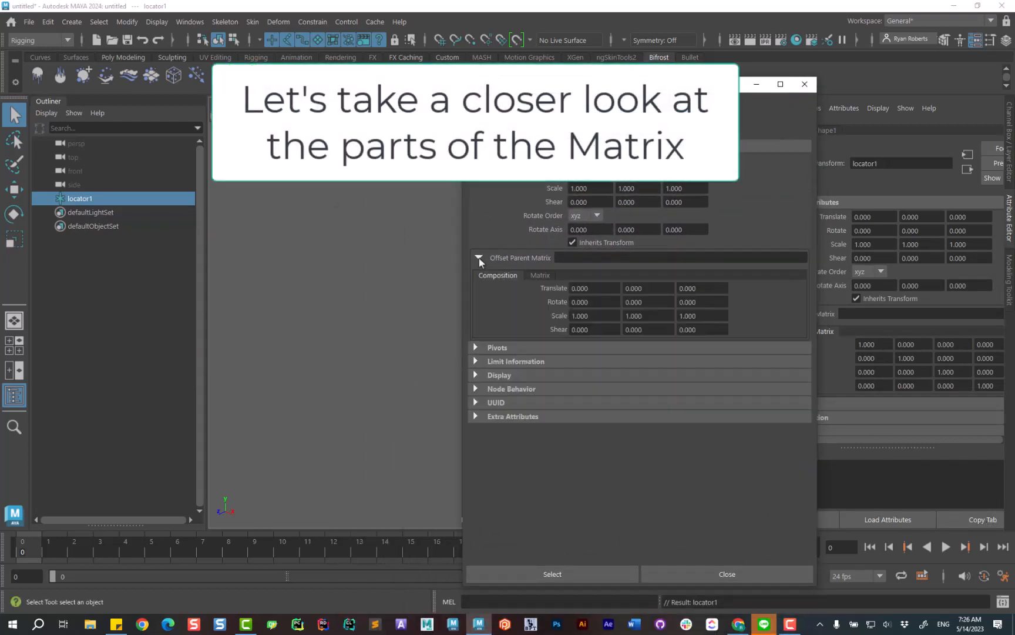
{"action": "left_click", "coordinate": [540, 276]}
{"action": "left_click_drag", "start_coordinate": [710, 91], "coordinate": [554, 61]}
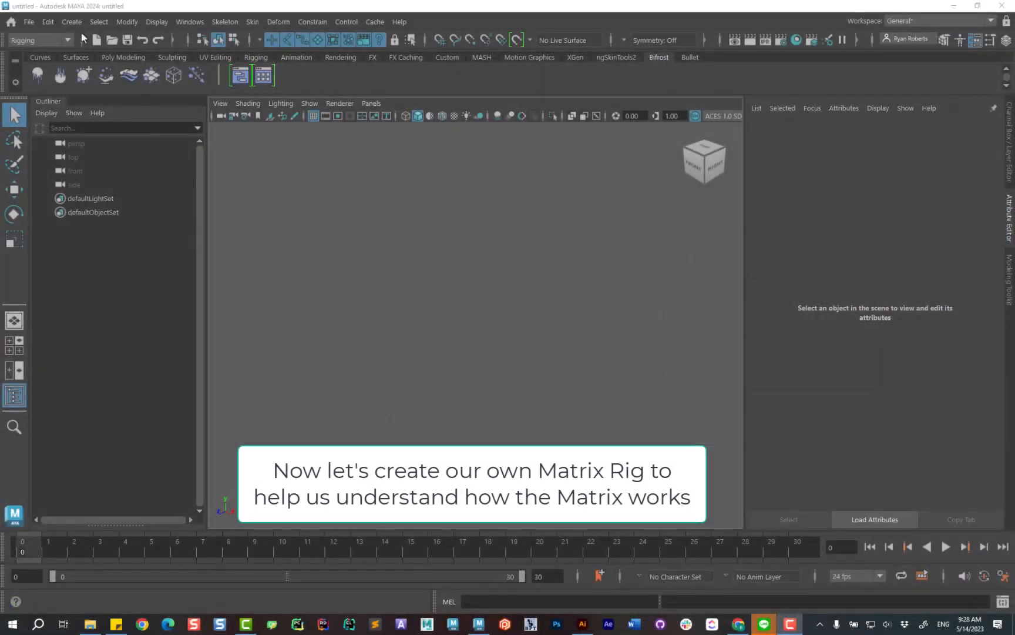
Step: Create four locators at the origin of the empty scene
{"action": "left_click", "coordinate": [72, 22]}
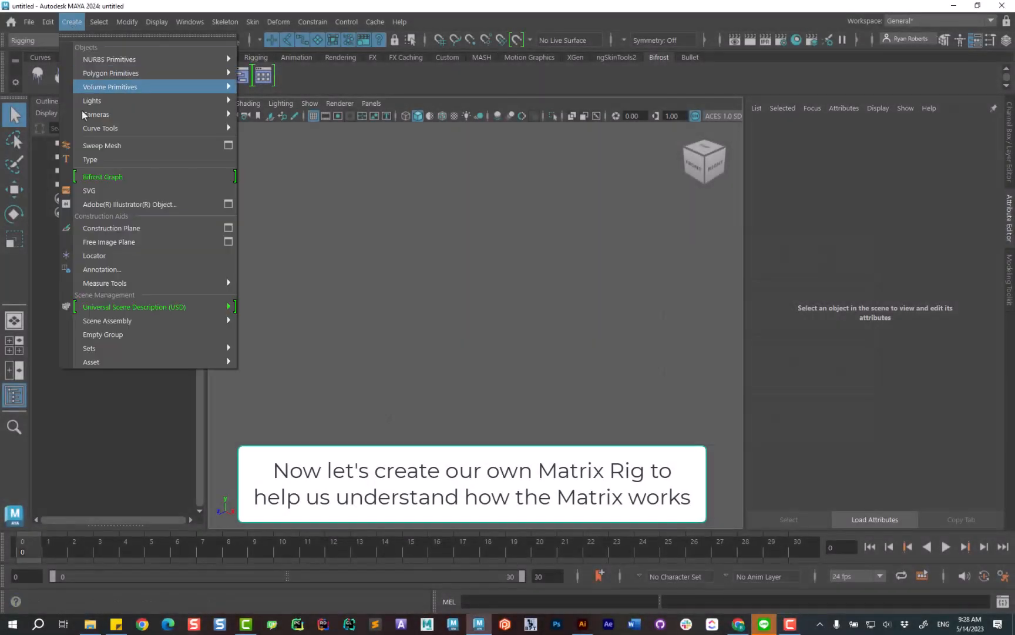
{"action": "left_click", "coordinate": [106, 253]}
{"action": "key", "text": "g"}
{"action": "key", "text": "g"}
{"action": "key", "text": "g"}
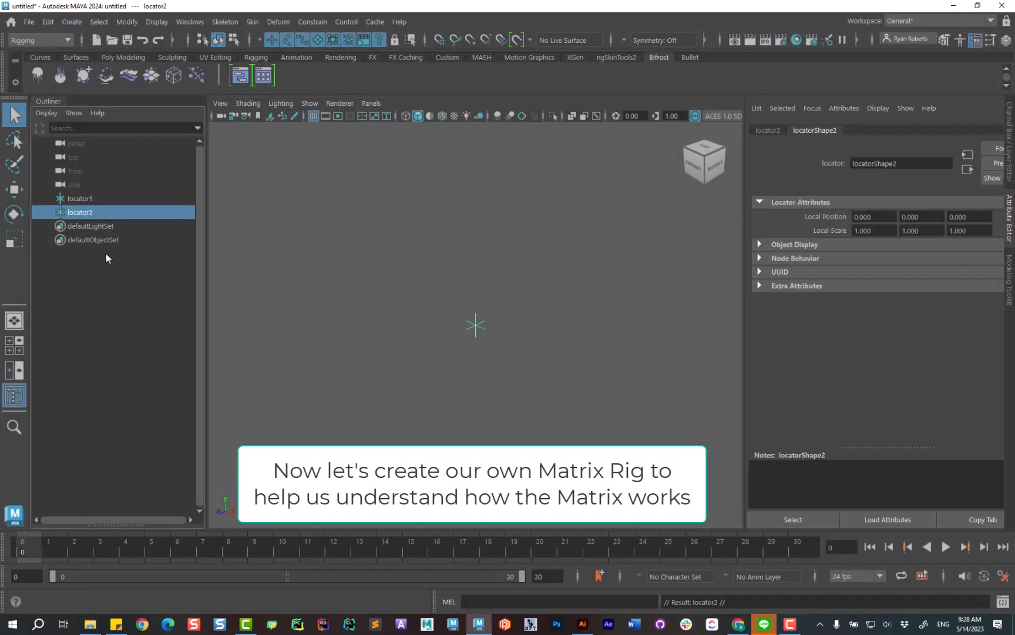
Step: Rename locator1 as x_vector and locator2 as y_vector
{"action": "double_click", "coordinate": [91, 199]}
{"action": "type", "text": "x"}
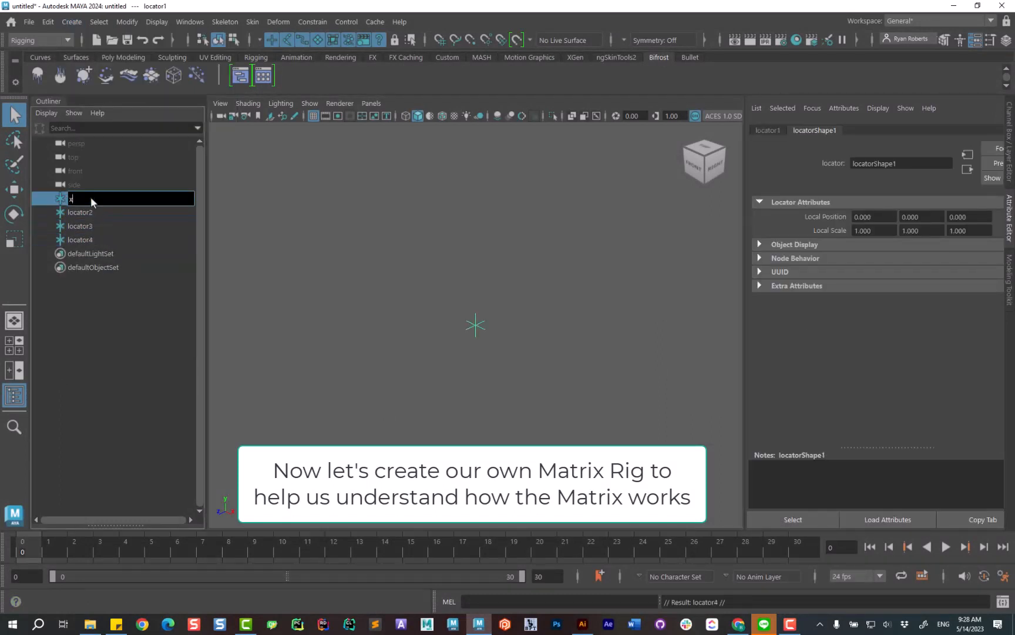
{"action": "type", "text": "_vector"}
{"action": "key", "text": "Return"}
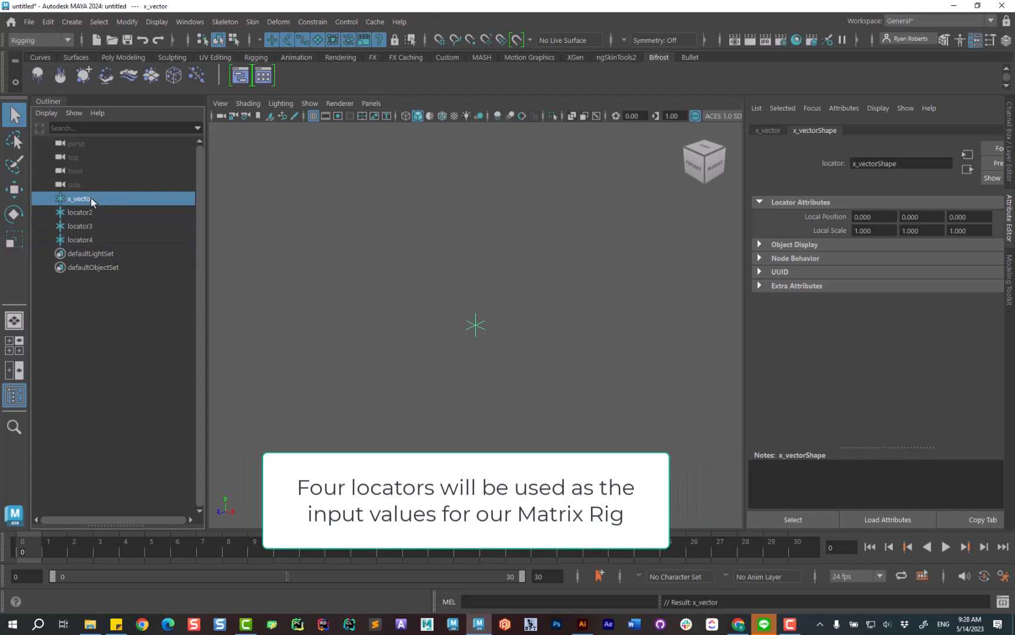
{"action": "double_click", "coordinate": [93, 213]}
{"action": "type", "text": "y_"}
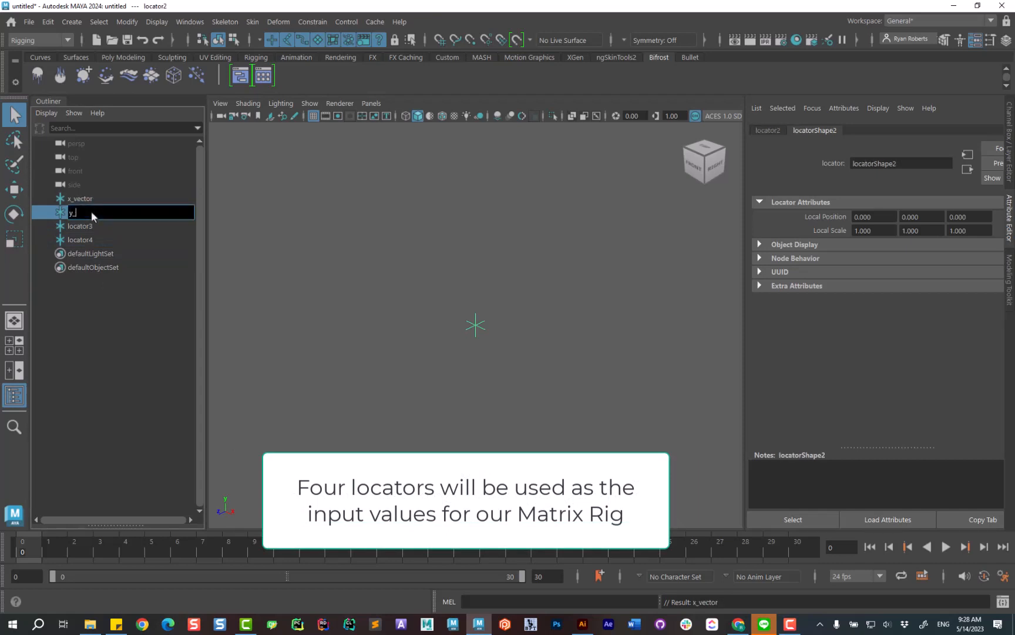
{"action": "type", "text": "vector"}
{"action": "key", "text": "Return"}
Step: Rename locator3 as z_vector and locator4 as t_vector
{"action": "left_click", "coordinate": [92, 230]}
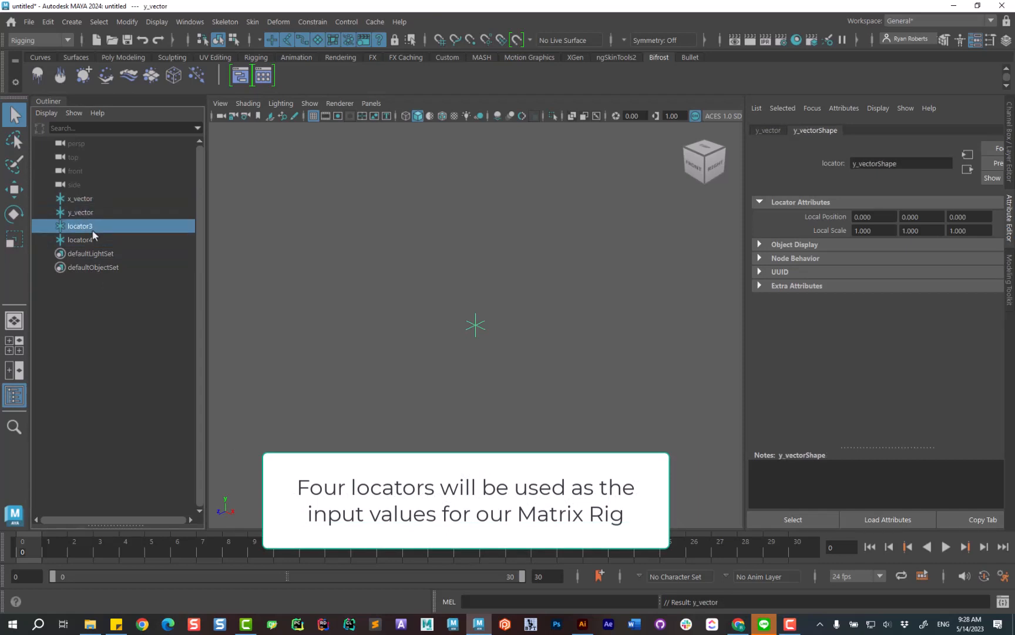
{"action": "double_click", "coordinate": [89, 229]}
{"action": "type", "text": "z_vector"}
{"action": "key", "text": "Return"}
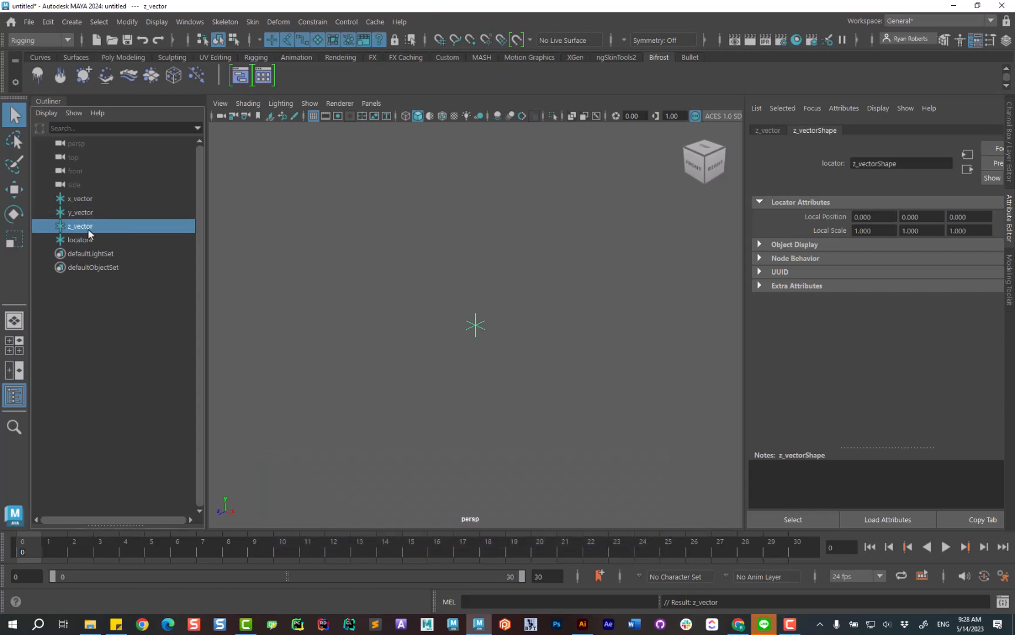
{"action": "double_click", "coordinate": [90, 240]}
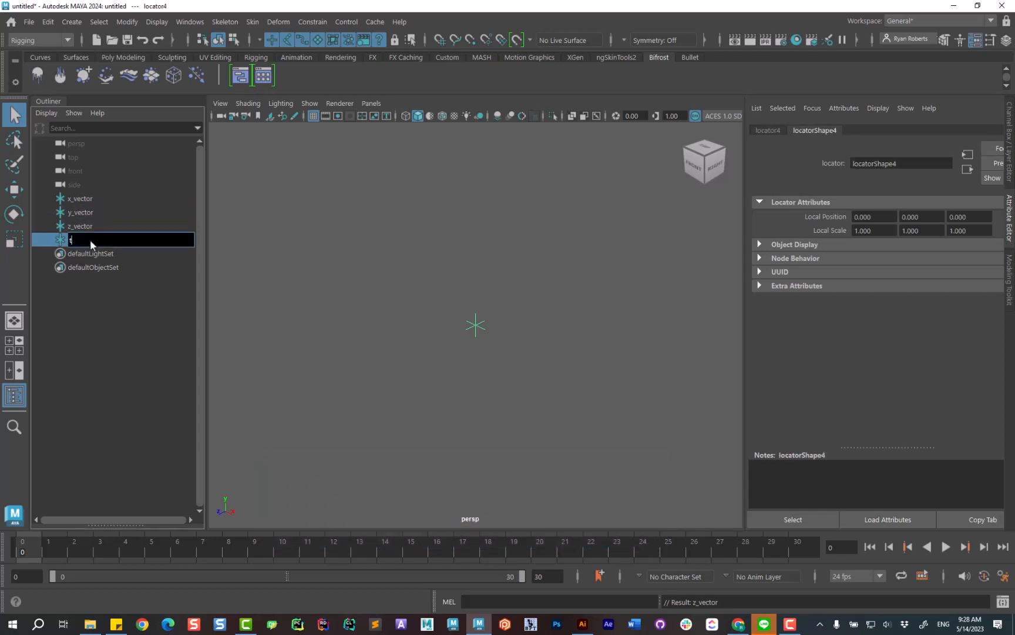
{"action": "type", "text": "t_vector"}
{"action": "key", "text": "Return"}
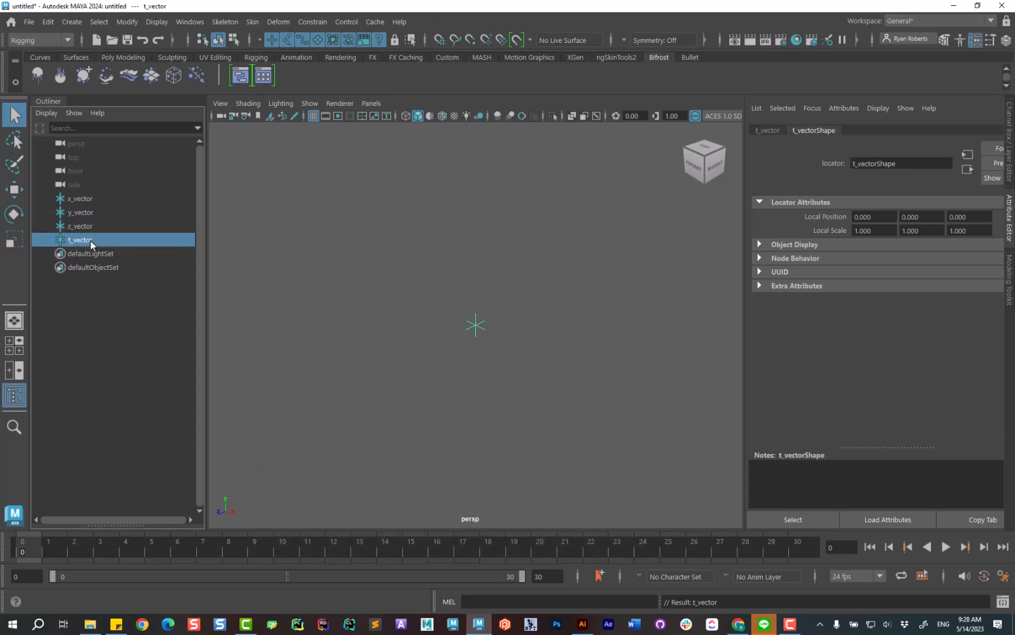
Step: Hide the rotate, scale and visibility channels on all four vector locators
{"action": "left_click_drag", "start_coordinate": [95, 202], "coordinate": [97, 235]}
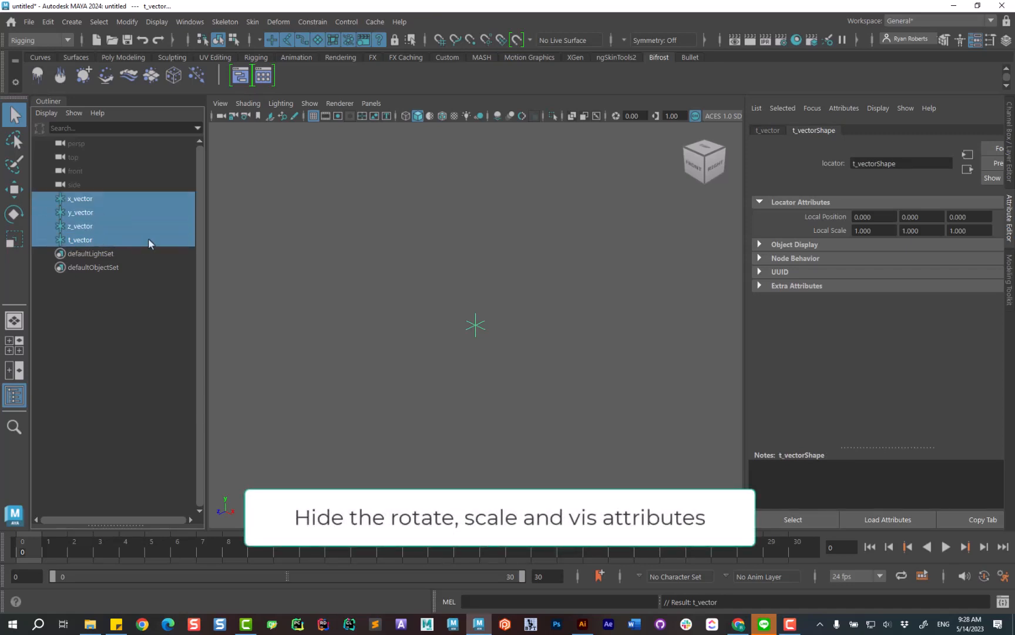
{"action": "left_click", "coordinate": [1011, 127]}
{"action": "left_click_drag", "start_coordinate": [929, 172], "coordinate": [930, 233]}
{"action": "right_click", "coordinate": [926, 208]}
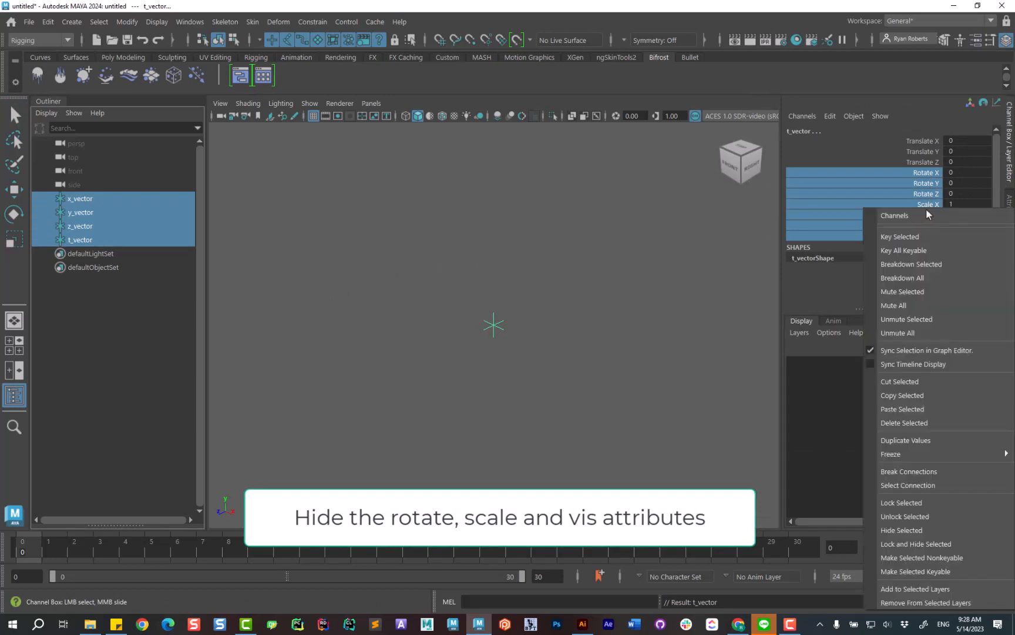
{"action": "left_click", "coordinate": [903, 530]}
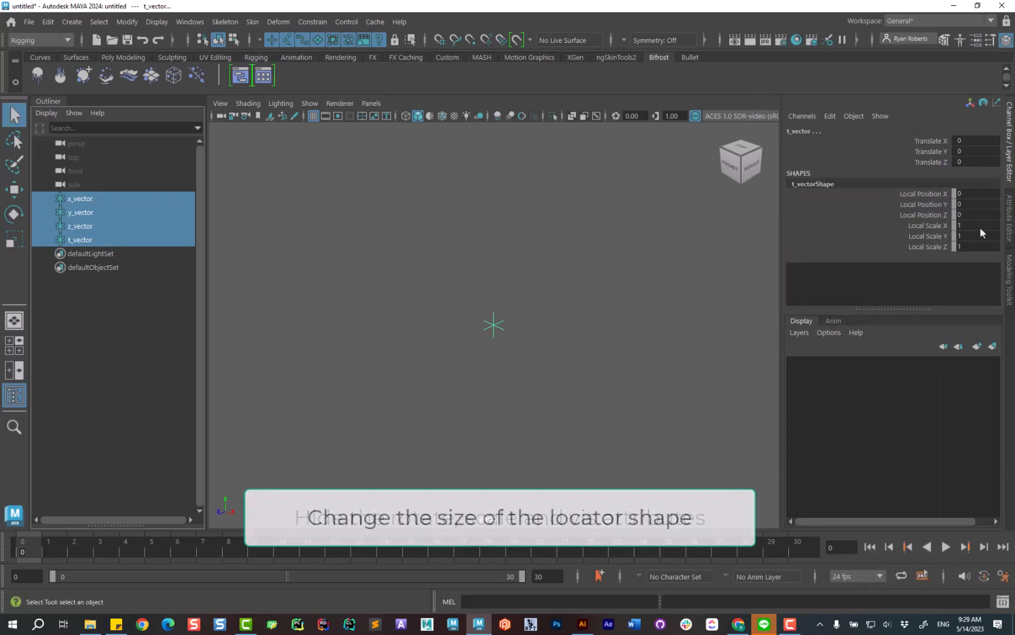
Step: Set Local Scale X, Y and Z of the four locator shapes to 0.2
{"action": "left_click_drag", "start_coordinate": [980, 227], "coordinate": [975, 247]}
{"action": "type", "text": "0.2"}
{"action": "key", "text": "Return"}
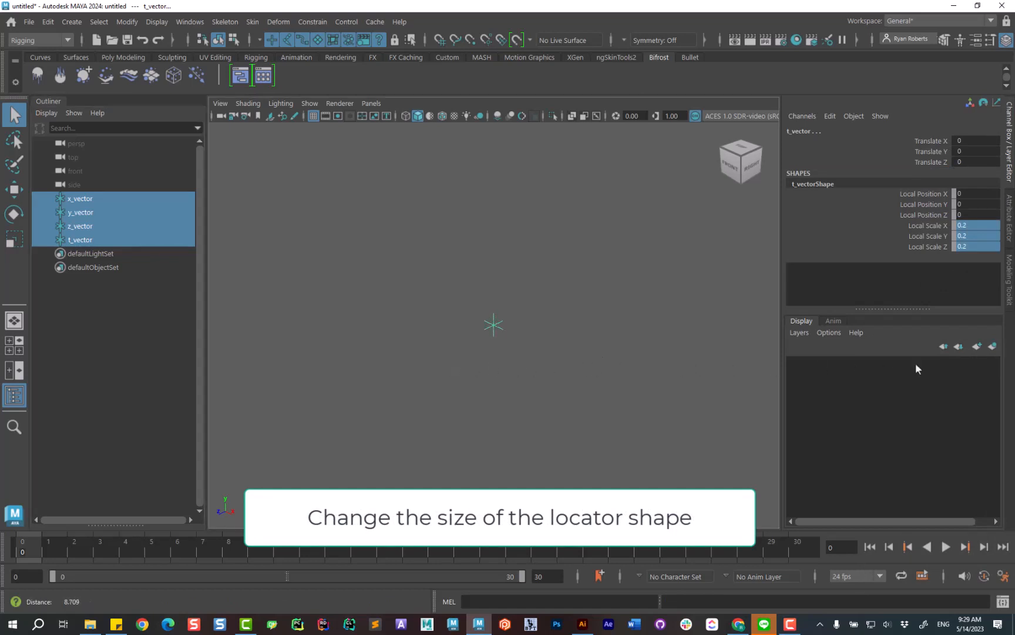
Step: Create a new Bifrost graph and add a create_arrow_strands node to it
{"action": "left_click", "coordinate": [240, 77]}
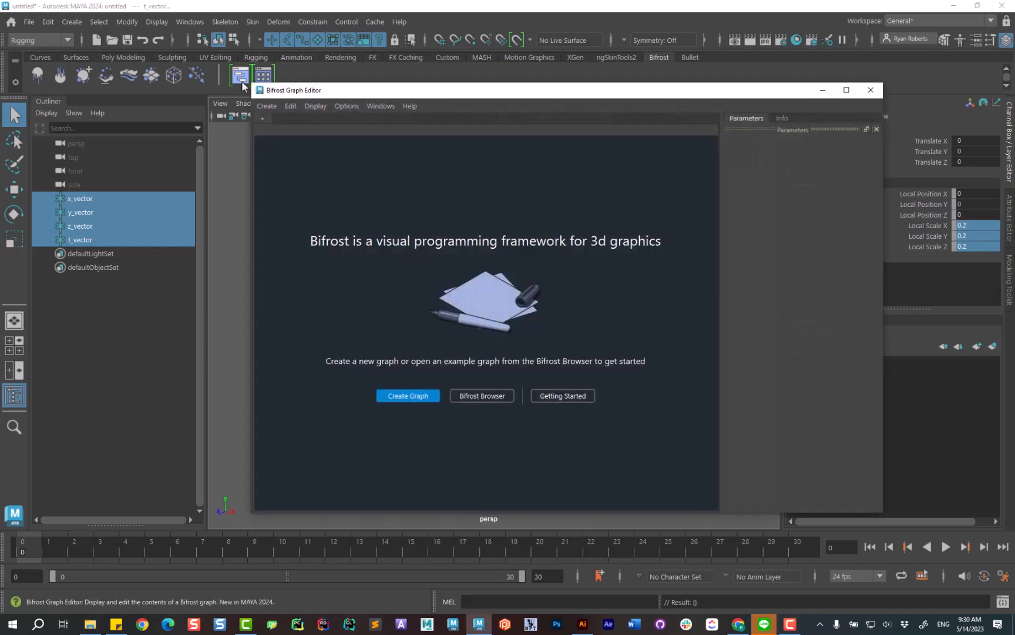
{"action": "left_click", "coordinate": [408, 396]}
{"action": "key", "text": "Tab"}
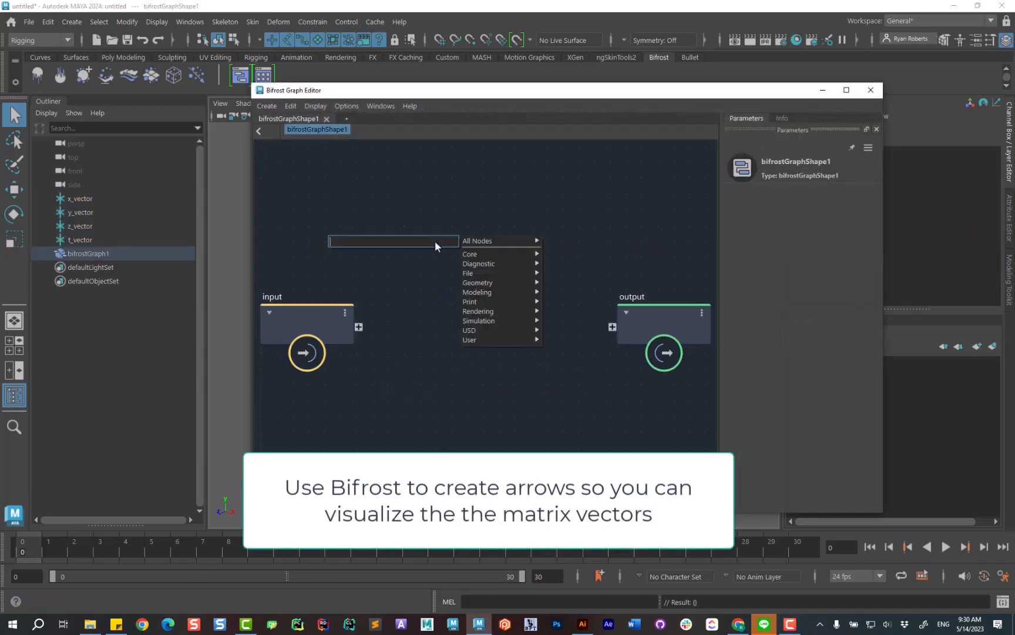
{"action": "type", "text": "arrow"}
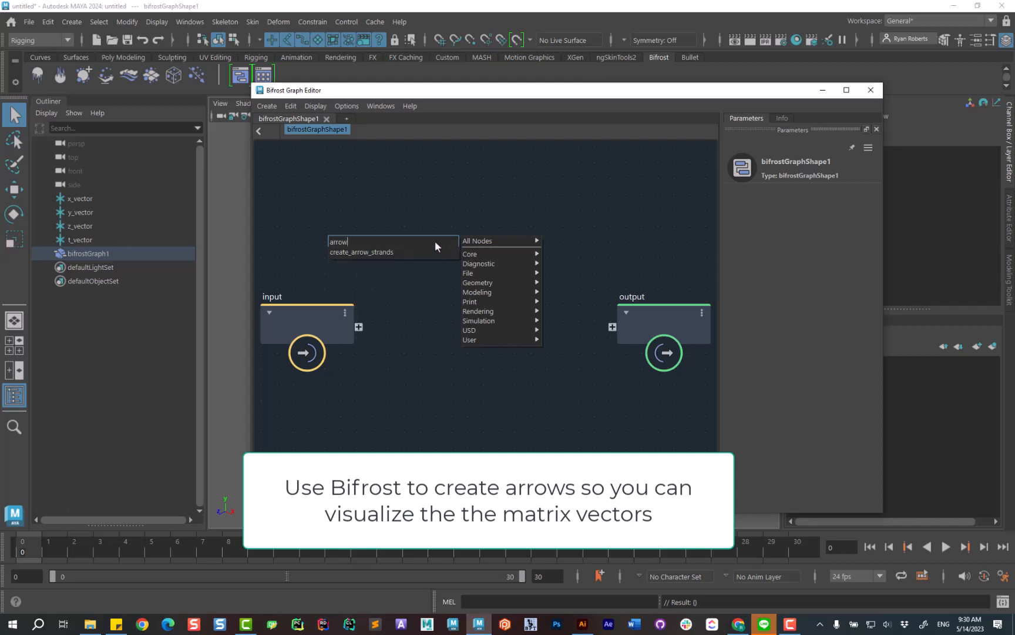
{"action": "left_click", "coordinate": [390, 253]}
Step: Connect start_positions, end_positions and colors of create_arrow_strands to the graph input, and its strands to the graph output
{"action": "left_click_drag", "start_coordinate": [428, 265], "coordinate": [359, 327]}
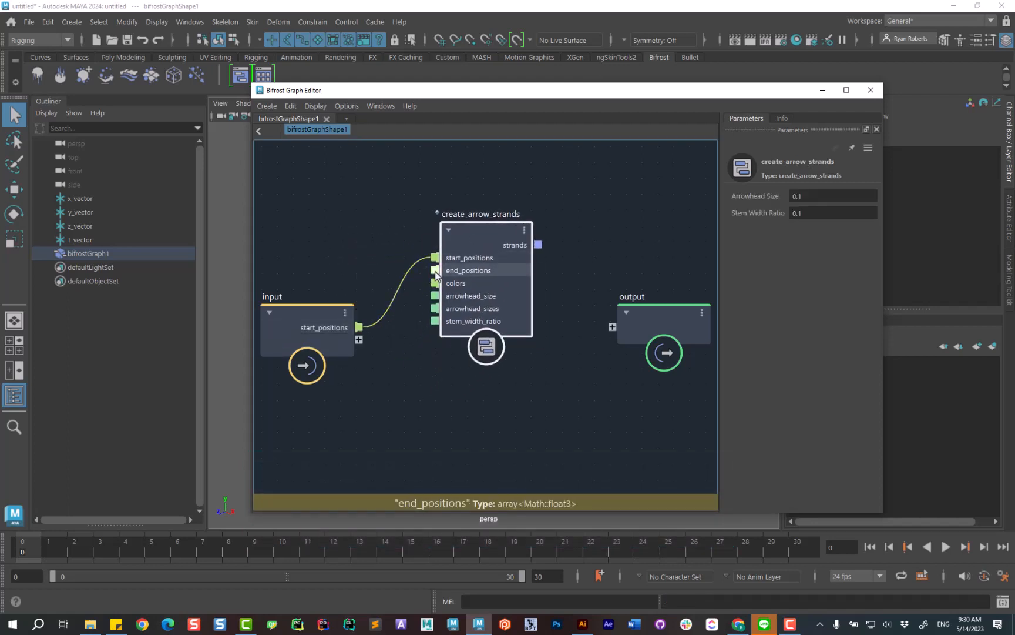
{"action": "left_click_drag", "start_coordinate": [434, 270], "coordinate": [359, 341]}
{"action": "left_click_drag", "start_coordinate": [435, 283], "coordinate": [359, 353]}
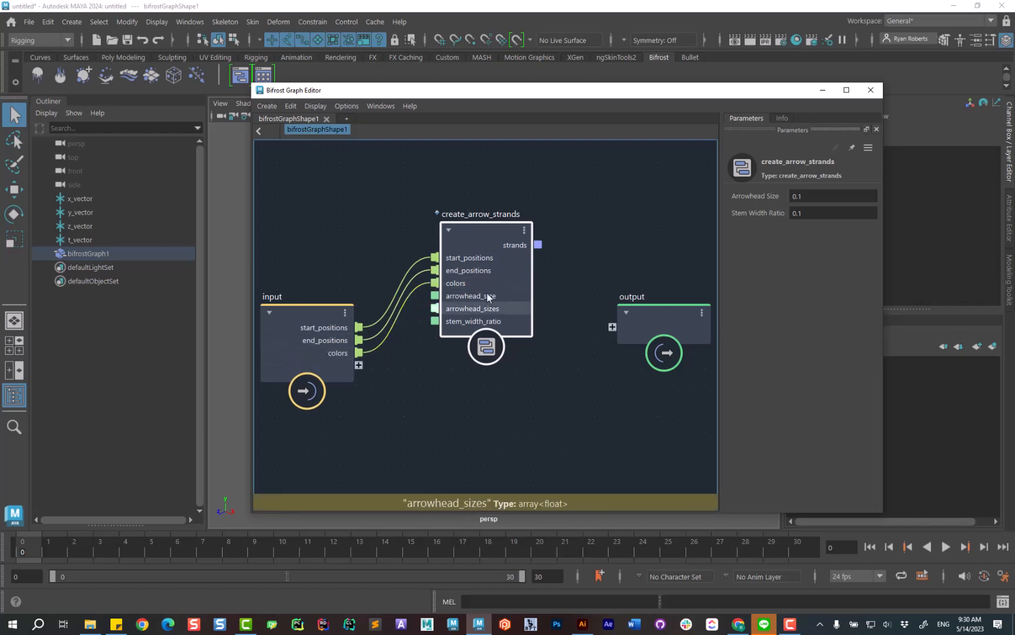
{"action": "left_click_drag", "start_coordinate": [538, 245], "coordinate": [613, 327]}
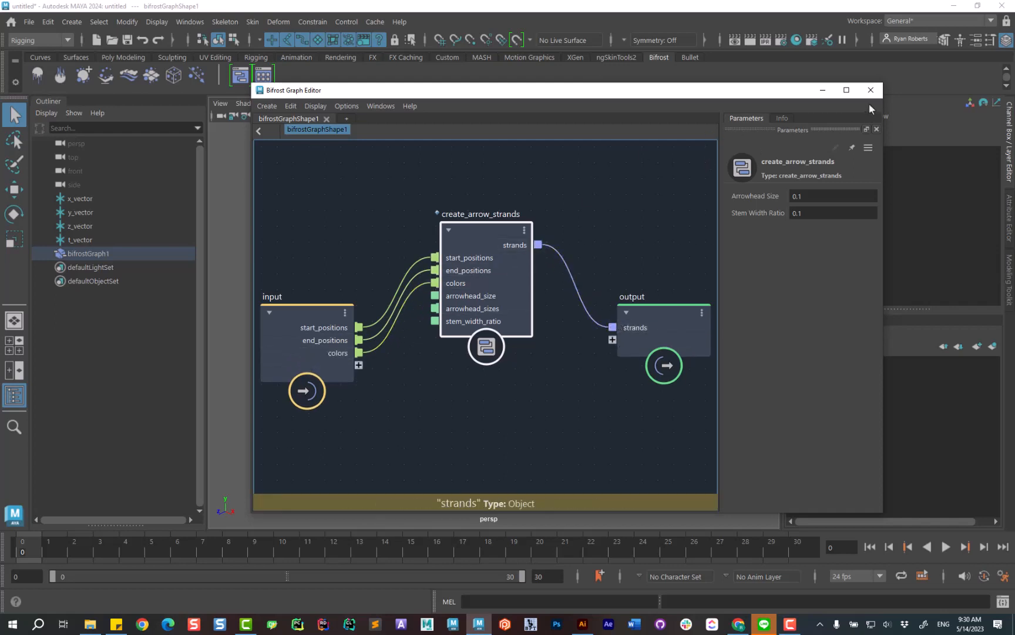
Step: Close the Bifrost graph and rename its scene object as bifrost_arrows
{"action": "left_click", "coordinate": [869, 92]}
{"action": "double_click", "coordinate": [101, 257]}
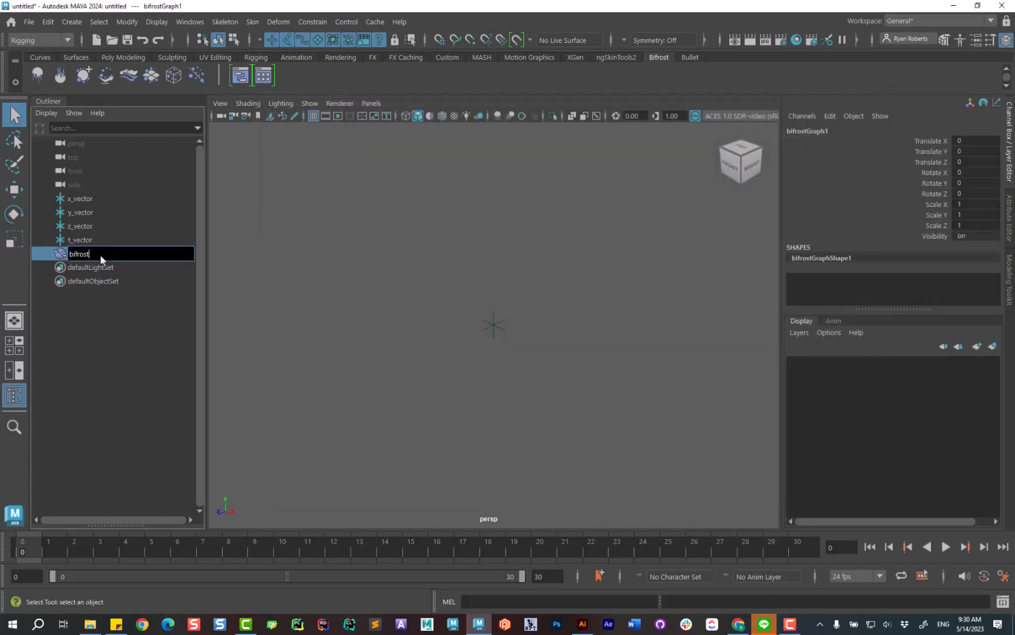
{"action": "type", "text": "bifrost_arrows"}
{"action": "key", "text": "Return"}
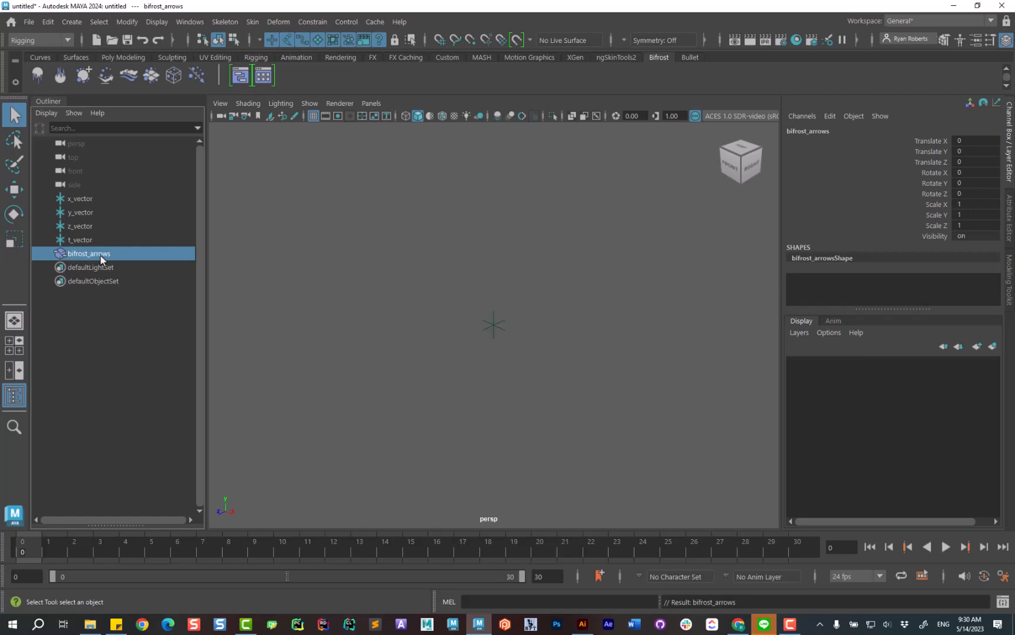
Step: Expand the Extra Attributes of the bifrost_arrowsShape node to reach its position and color arrays
{"action": "left_click", "coordinate": [1010, 213]}
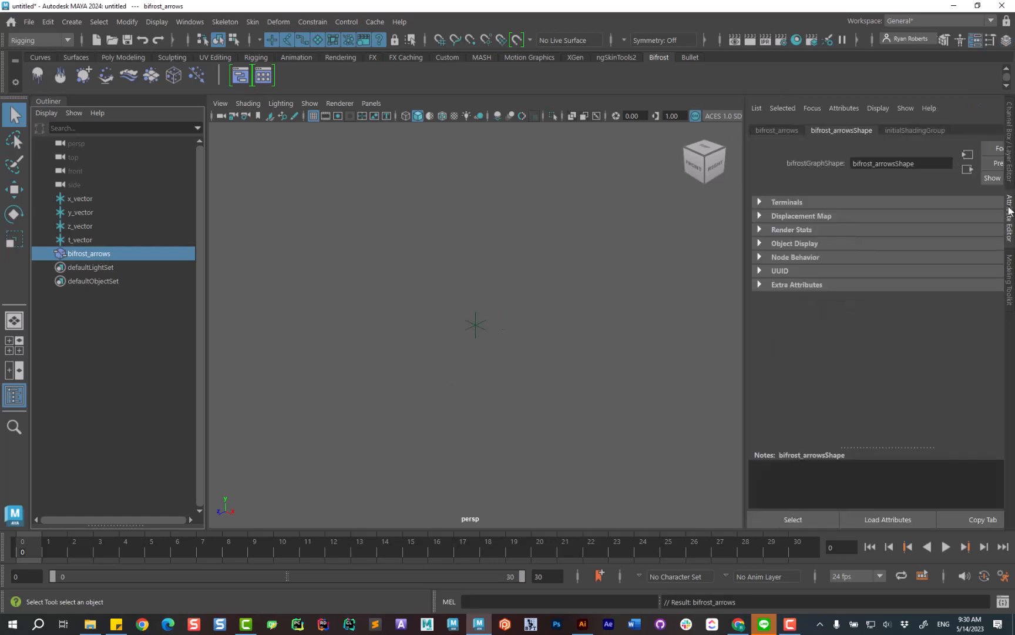
{"action": "left_click", "coordinate": [782, 130]}
{"action": "left_click", "coordinate": [760, 201]}
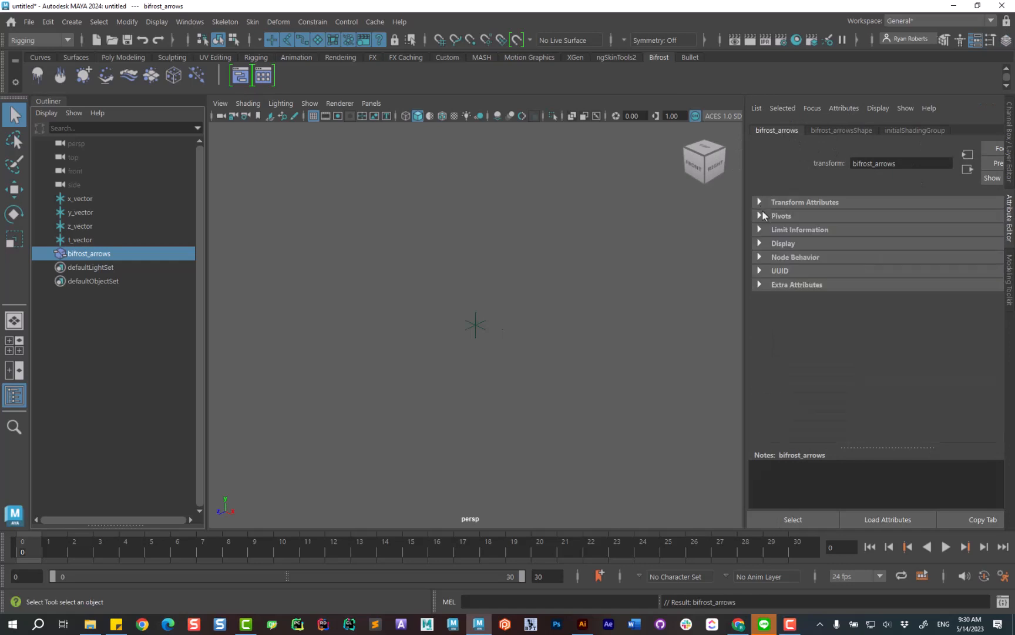
{"action": "left_click", "coordinate": [762, 285]}
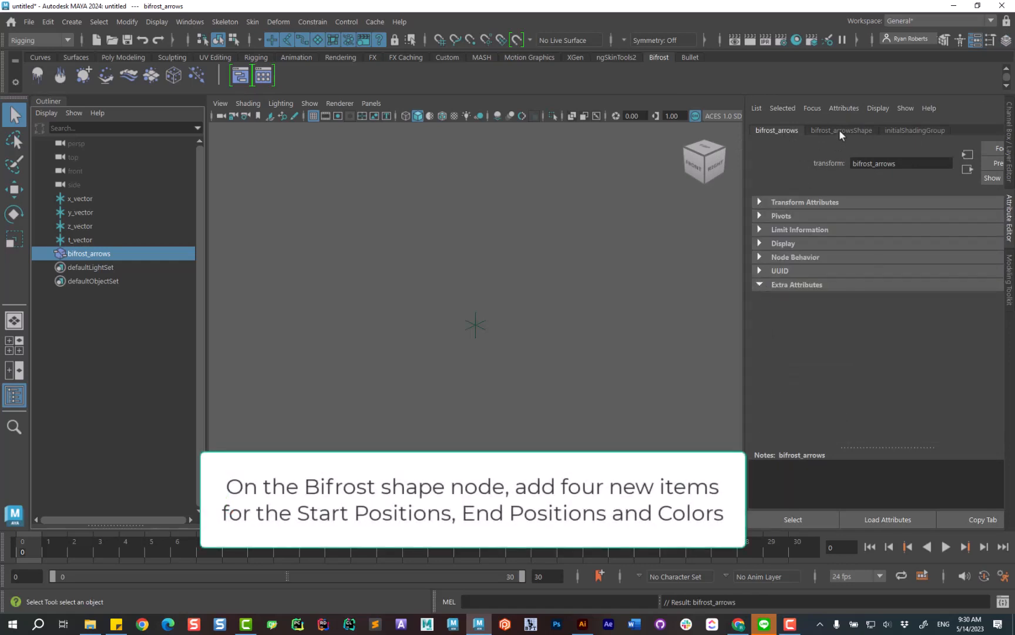
{"action": "left_click", "coordinate": [840, 130]}
{"action": "left_click", "coordinate": [760, 285]}
{"action": "scroll", "coordinate": [788, 330], "scroll_direction": "down", "scroll_amount": 2}
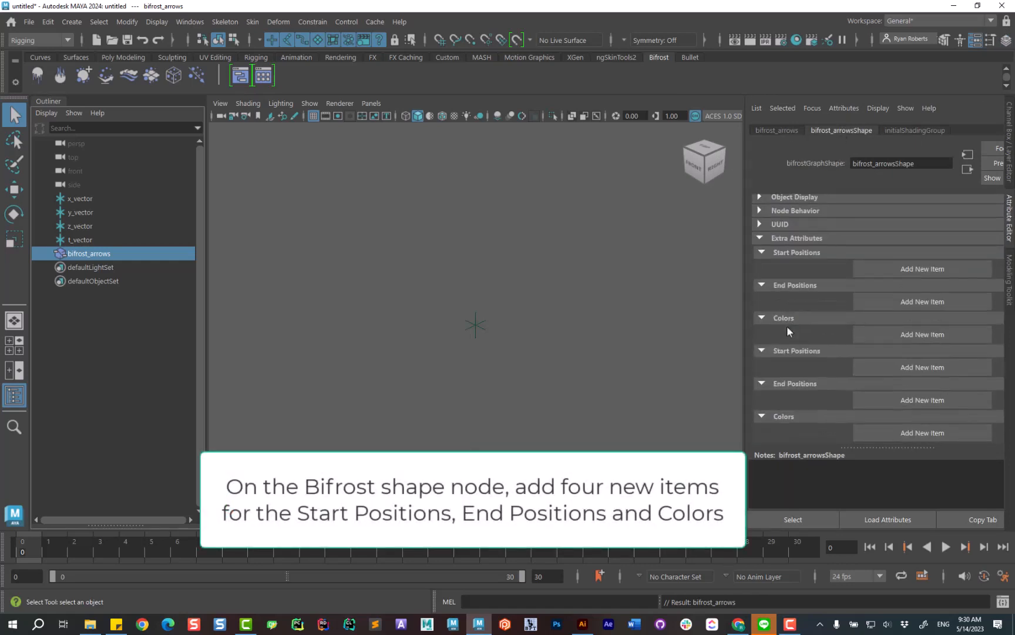
{"action": "scroll", "coordinate": [898, 285], "scroll_direction": "up", "scroll_amount": 2}
{"action": "scroll", "coordinate": [841, 332], "scroll_direction": "down", "scroll_amount": 2}
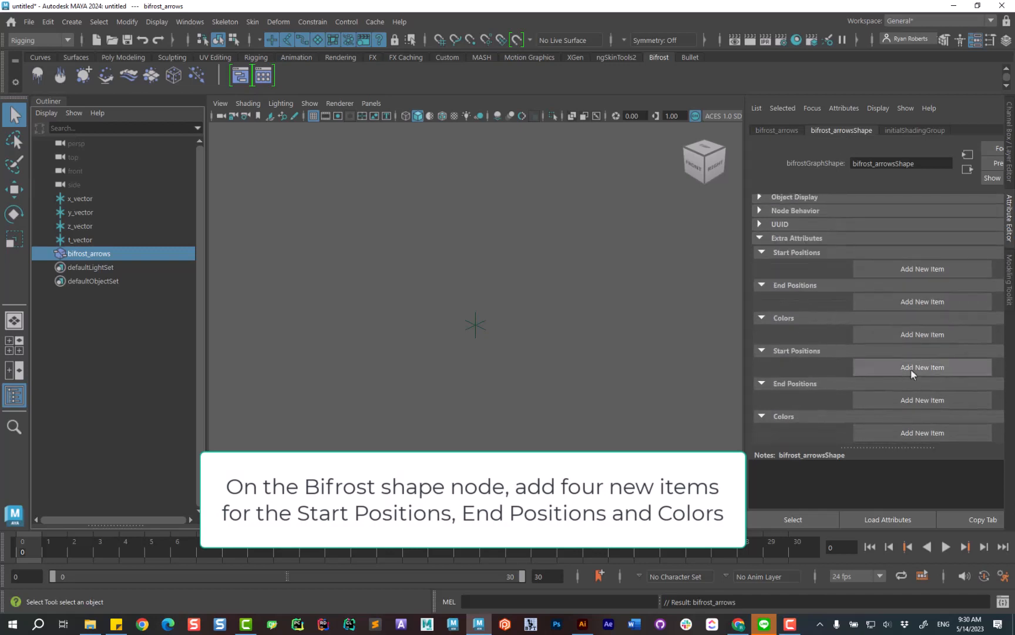
Step: Add four items to the second Start Positions array of bifrost_arrowsShape
{"action": "left_click", "coordinate": [932, 367]}
{"action": "left_click", "coordinate": [931, 366]}
{"action": "left_click", "coordinate": [931, 367]}
{"action": "left_click", "coordinate": [931, 367]}
{"action": "scroll", "coordinate": [893, 382], "scroll_direction": "down", "scroll_amount": 3}
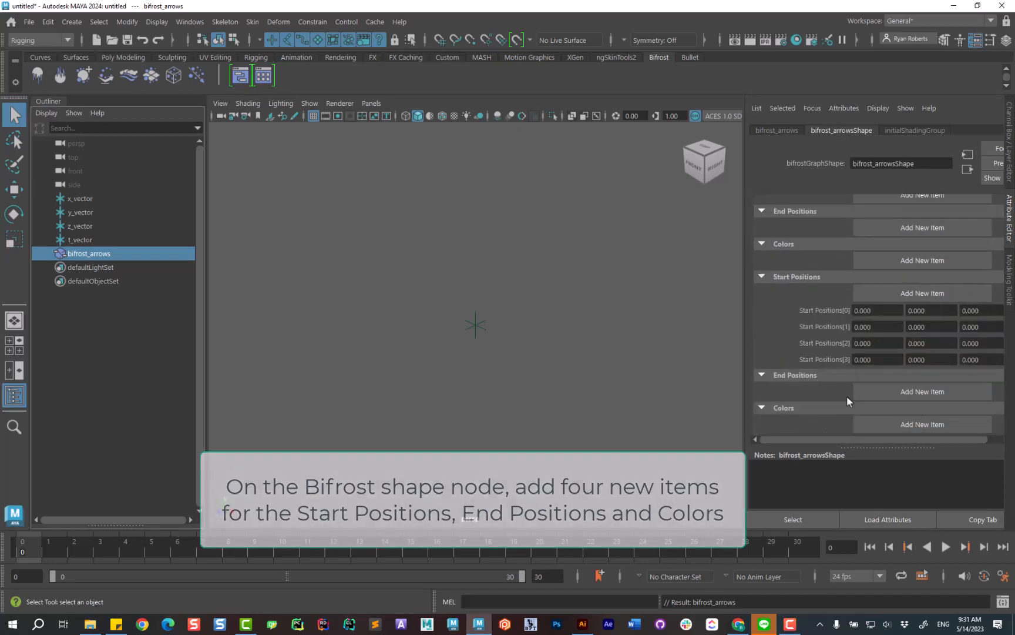
Step: Add four items each to the second End Positions and Colors arrays of bifrost_arrowsShape
{"action": "left_click", "coordinate": [923, 393]}
{"action": "left_click", "coordinate": [923, 393]}
{"action": "scroll", "coordinate": [794, 369], "scroll_direction": "down", "scroll_amount": 3}
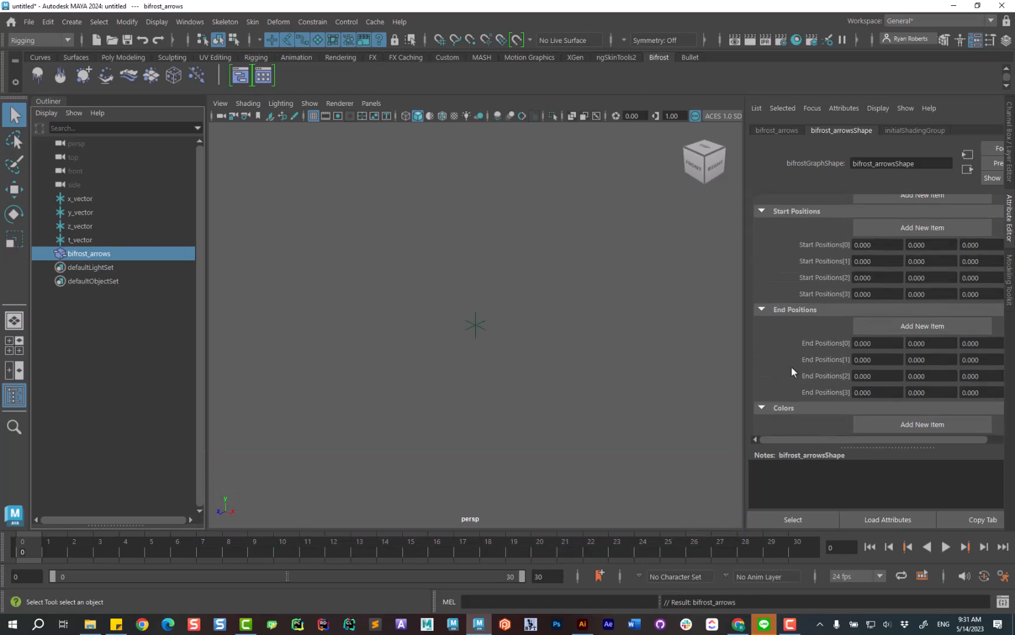
{"action": "left_click", "coordinate": [910, 424]}
{"action": "scroll", "coordinate": [822, 382], "scroll_direction": "down", "scroll_amount": 3}
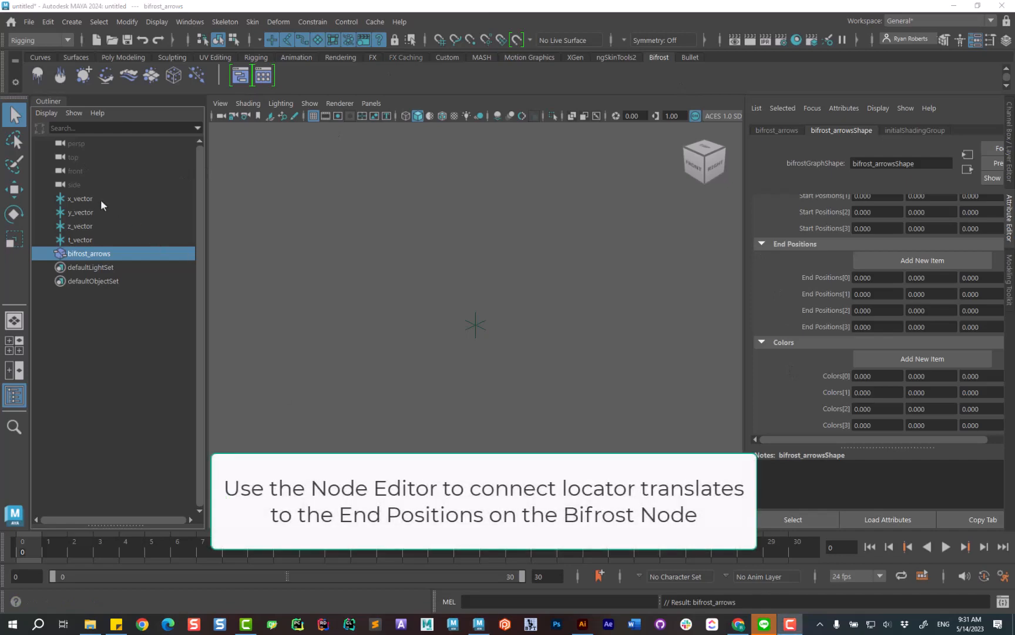
Step: Display the four vector locators and bifrost_arrows together in the Node Editor
{"action": "left_click_drag", "start_coordinate": [100, 199], "coordinate": [108, 254]}
{"action": "left_click", "coordinate": [190, 22]}
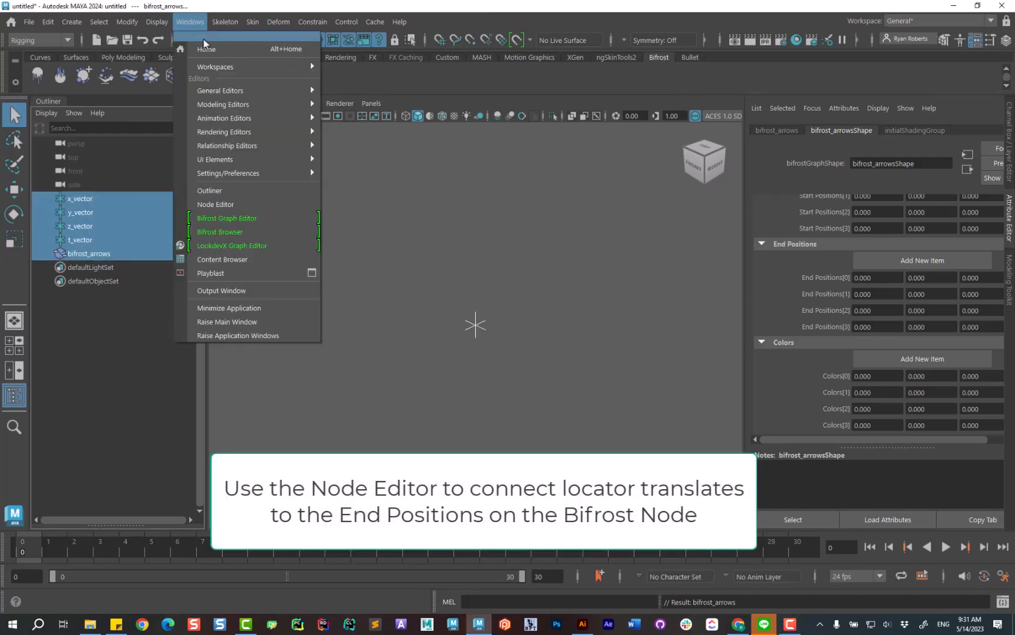
{"action": "left_click", "coordinate": [221, 203]}
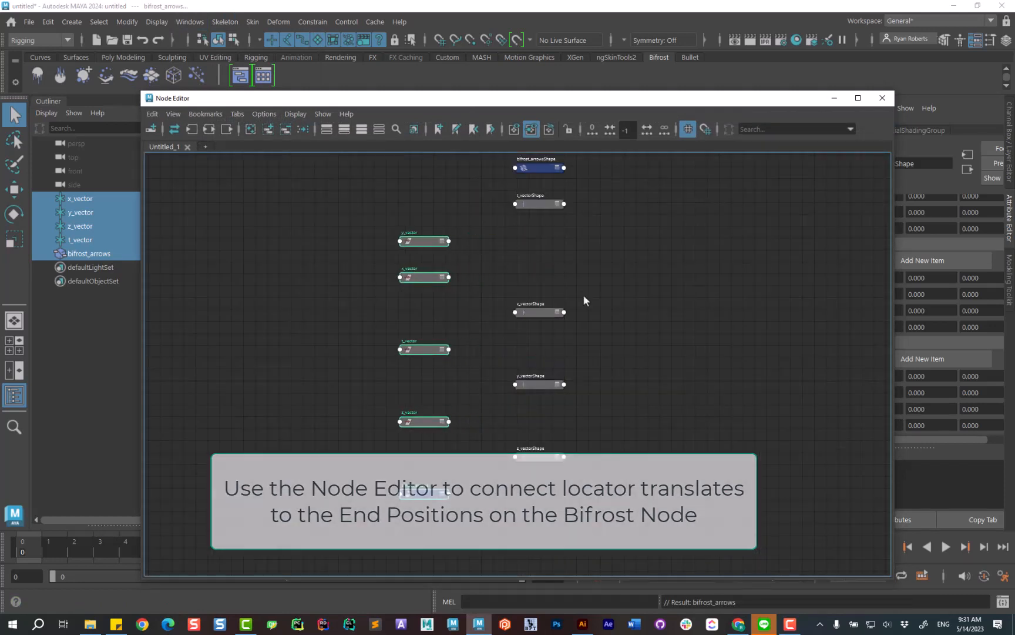
Step: Move bifrost_arrowsShape clear of the other nodes and remove the locator shape nodes and bifrost_arrows transform from the node graph
{"action": "left_click_drag", "start_coordinate": [541, 168], "coordinate": [684, 326]}
{"action": "left_click_drag", "start_coordinate": [499, 194], "coordinate": [556, 481]}
{"action": "left_click", "coordinate": [303, 129]}
{"action": "scroll", "coordinate": [509, 355], "scroll_direction": "up", "scroll_amount": 2}
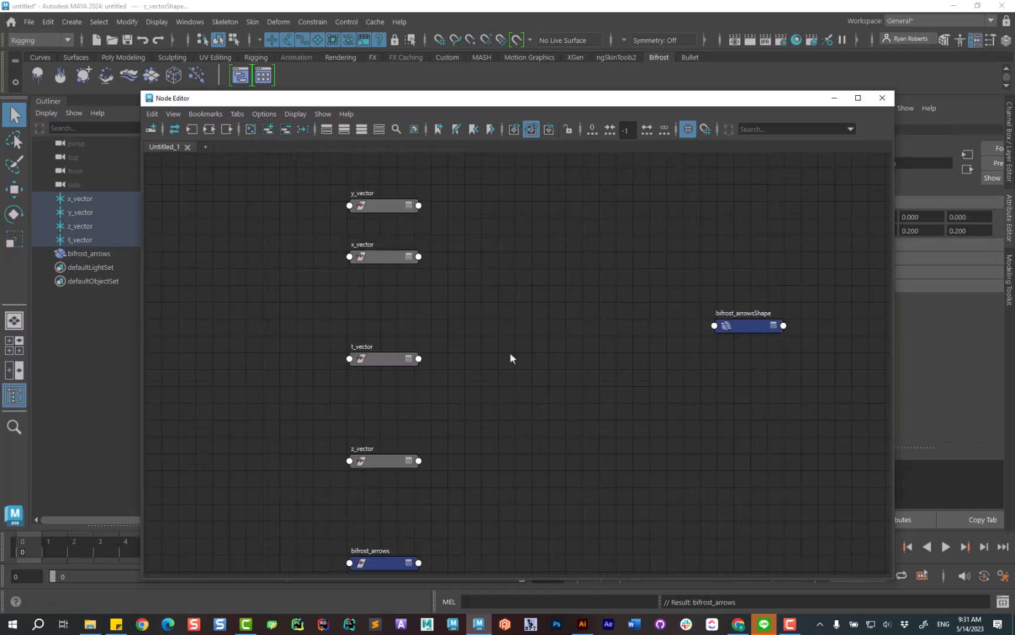
{"action": "left_click_drag", "start_coordinate": [389, 558], "coordinate": [273, 514]}
{"action": "left_click", "coordinate": [287, 131]}
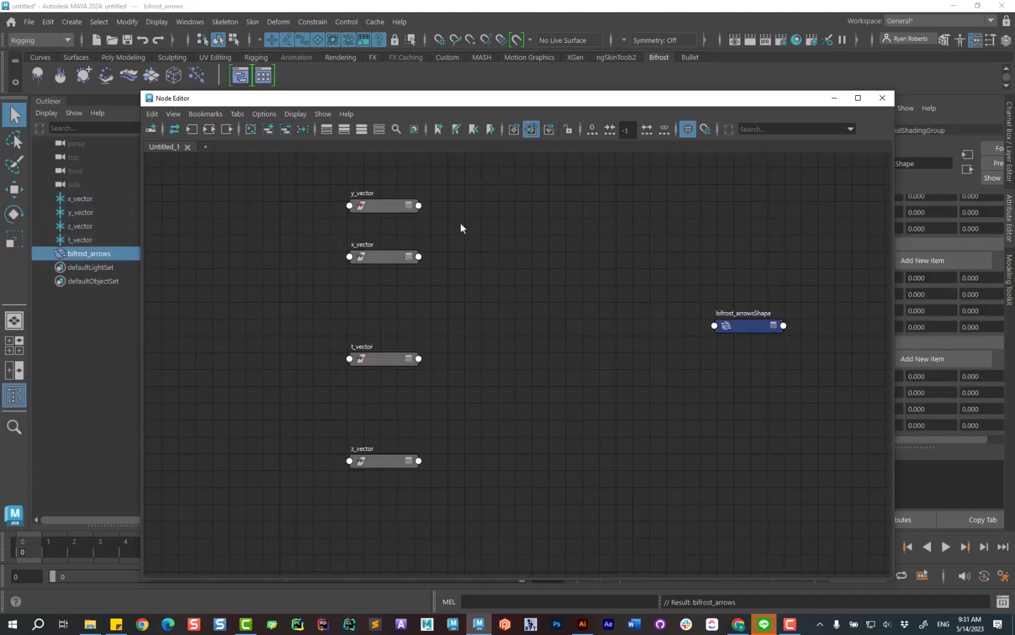
Step: Stack the locator nodes in the order x_vector, y_vector, z_vector, t_vector, with bifrost_arrowsShape placed beside them
{"action": "left_click", "coordinate": [741, 325]}
{"action": "left_click_drag", "start_coordinate": [741, 323], "coordinate": [619, 302]}
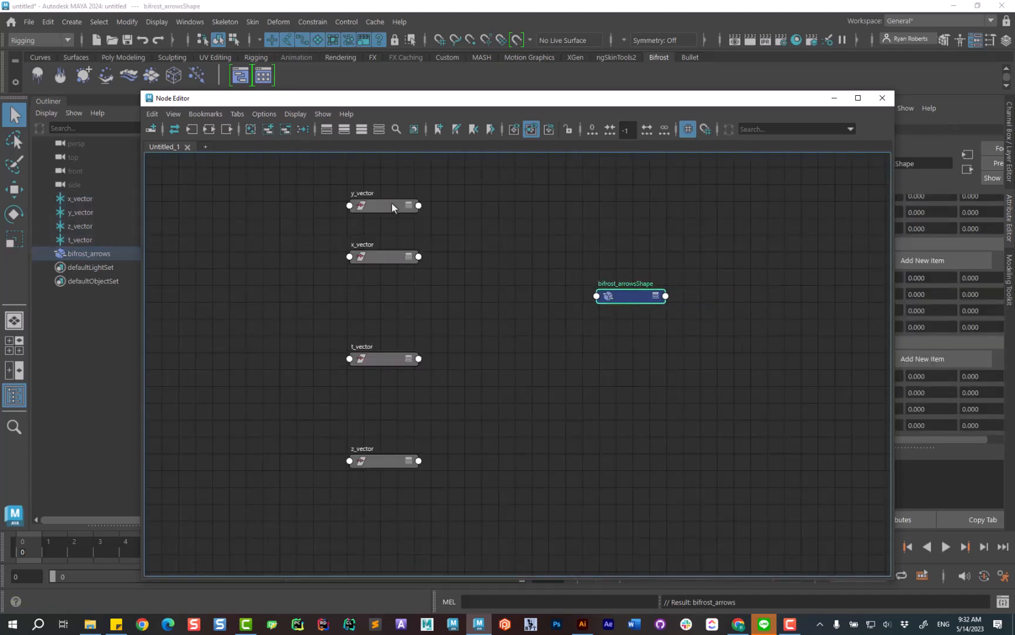
{"action": "left_click_drag", "start_coordinate": [380, 207], "coordinate": [380, 306]}
{"action": "left_click_drag", "start_coordinate": [379, 360], "coordinate": [379, 410]}
{"action": "left_click_drag", "start_coordinate": [380, 459], "coordinate": [383, 356]}
{"action": "left_click_drag", "start_coordinate": [614, 298], "coordinate": [635, 188]}
Step: Show all attributes of the bifrost_arrowsShape node and expand its End Positions array beside the four vector nodes
{"action": "left_click", "coordinate": [654, 307]}
{"action": "left_click", "coordinate": [653, 306]}
{"action": "scroll", "coordinate": [598, 422], "scroll_direction": "up", "scroll_amount": 2}
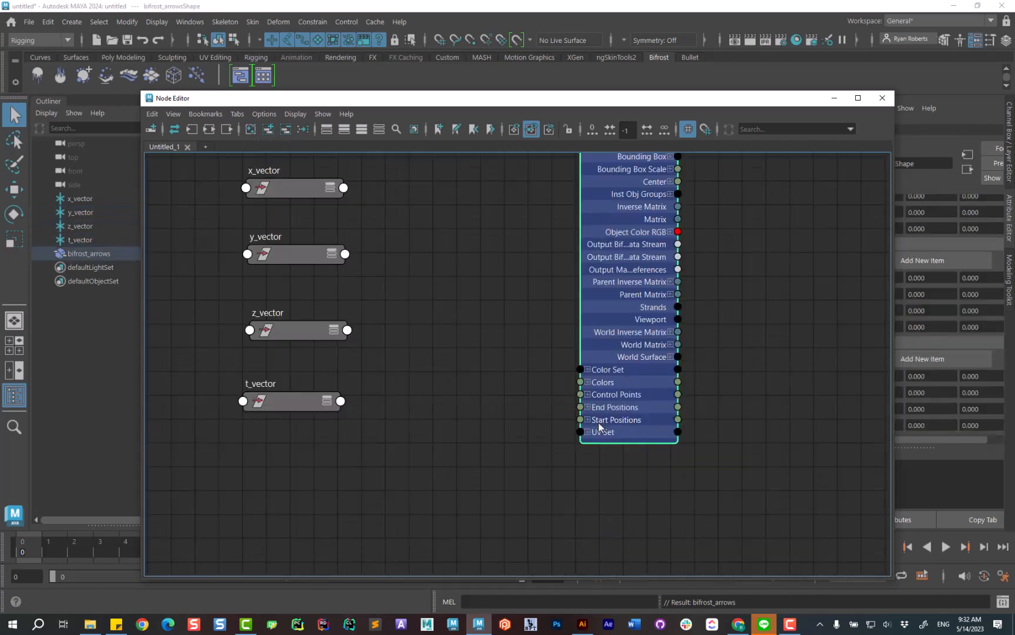
{"action": "left_click", "coordinate": [584, 418]}
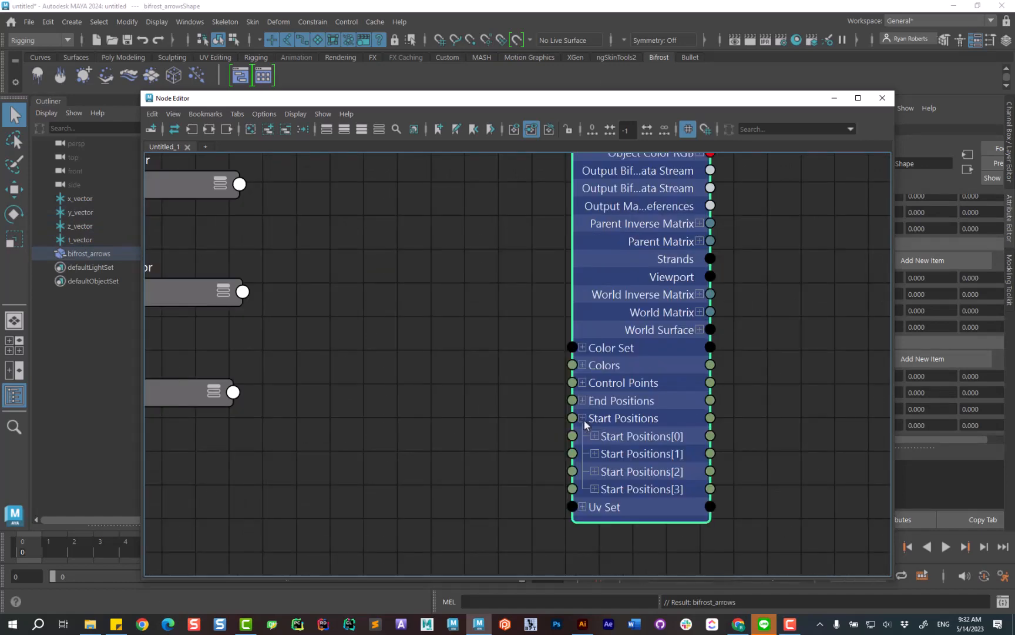
{"action": "left_click", "coordinate": [584, 418]}
{"action": "left_click_drag", "start_coordinate": [580, 399], "coordinate": [550, 403]}
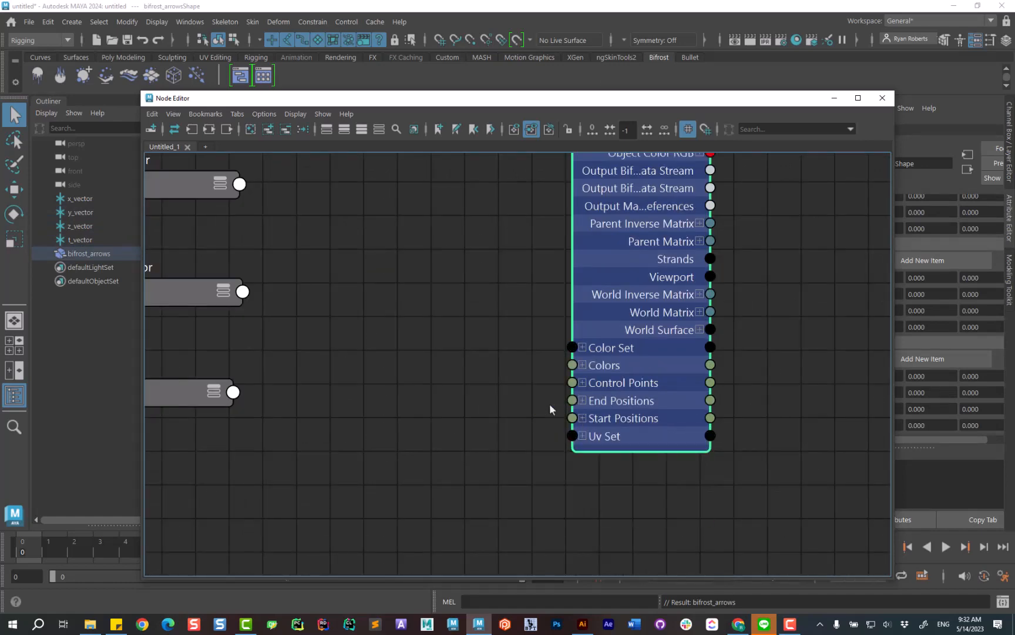
{"action": "left_click", "coordinate": [583, 400]}
{"action": "scroll", "coordinate": [386, 342], "scroll_direction": "down", "scroll_amount": 2}
{"action": "middle_click_drag", "start_coordinate": [394, 304], "coordinate": [362, 455]}
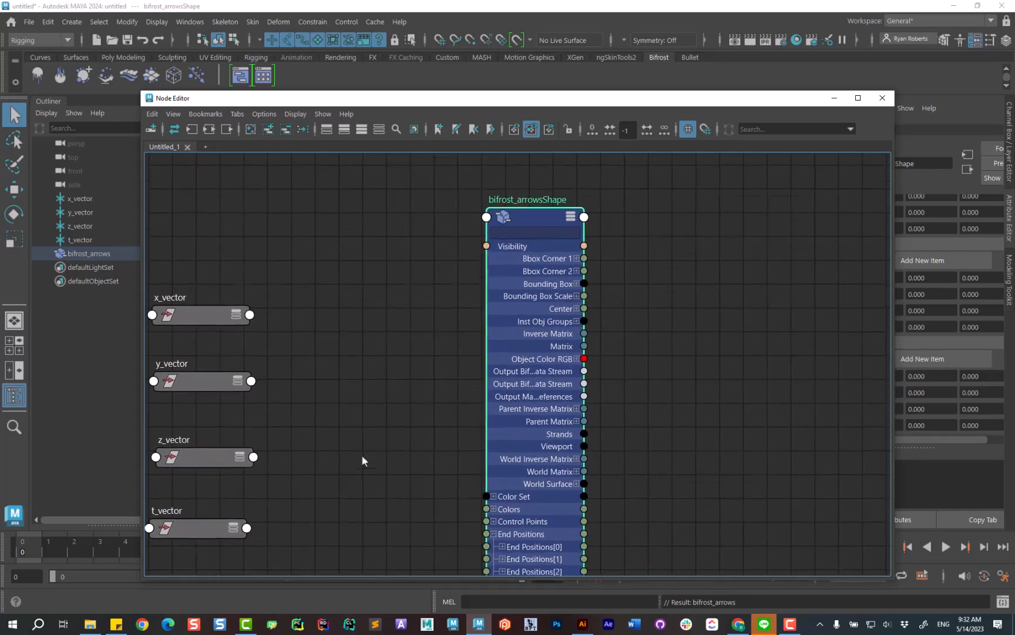
{"action": "left_click_drag", "start_coordinate": [530, 212], "coordinate": [472, 155]}
{"action": "middle_click_drag", "start_coordinate": [621, 346], "coordinate": [702, 310]}
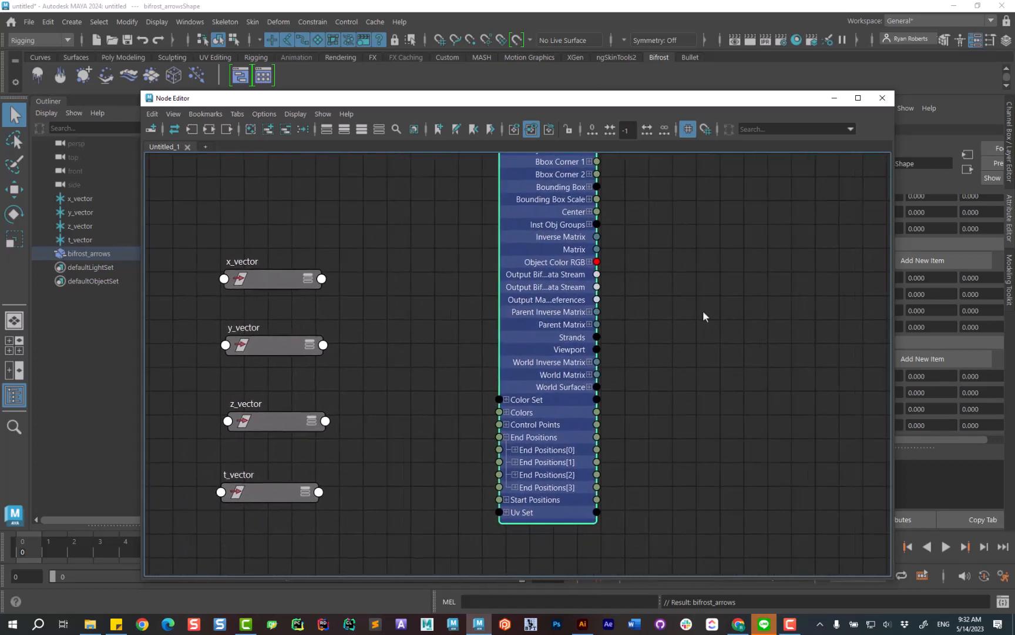
Step: Connect the Translate of x_vector to End Positions[0] and the Translate of y_vector to End Positions[1] on bifrost_arrowsShape
{"action": "left_click", "coordinate": [335, 280]}
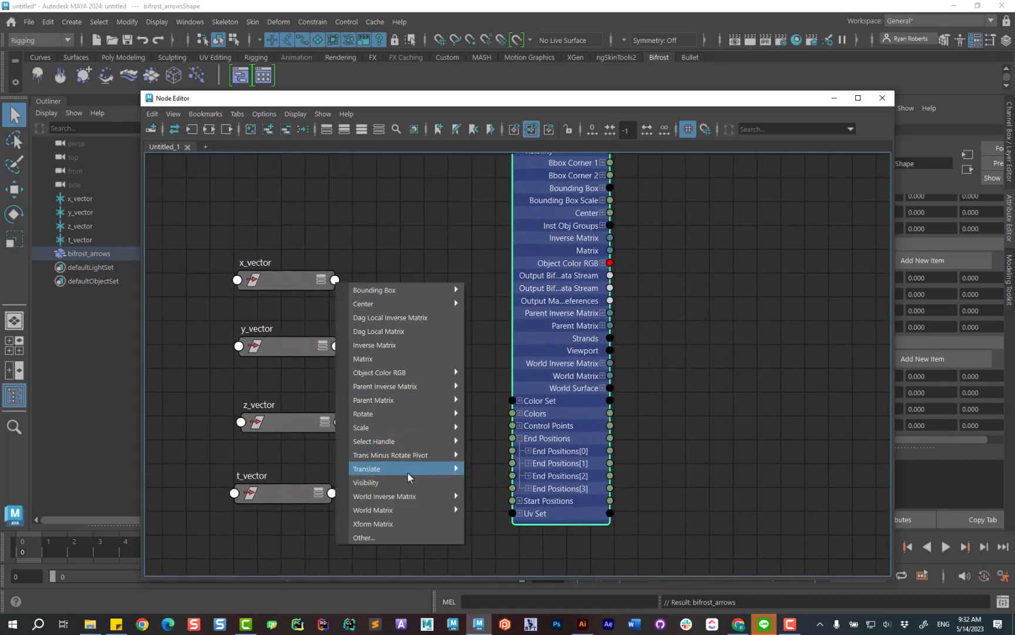
{"action": "mouse_move", "coordinate": [410, 471]}
{"action": "left_click", "coordinate": [500, 474]}
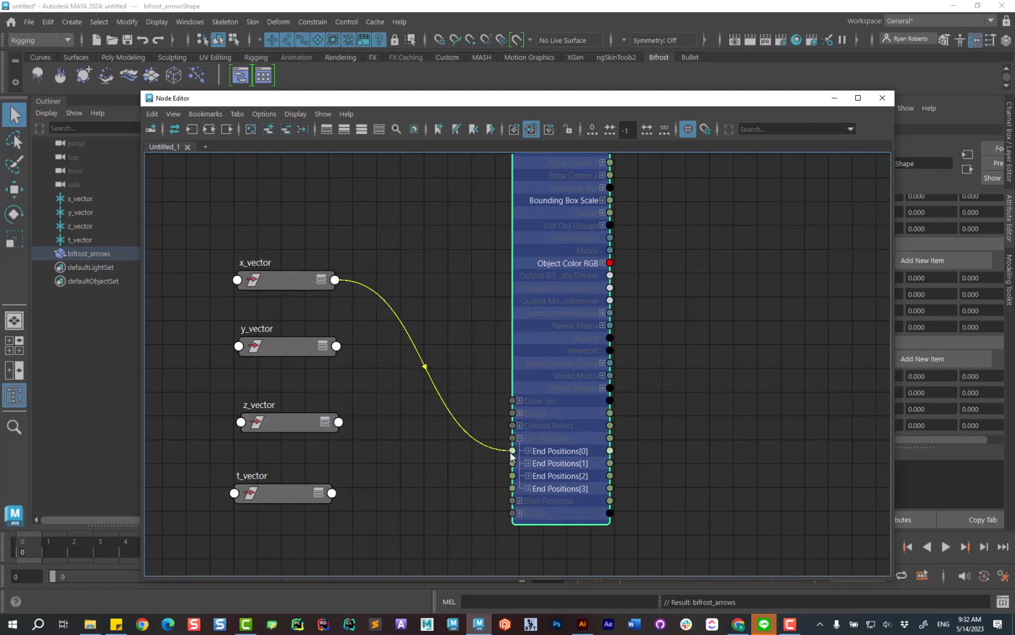
{"action": "left_click", "coordinate": [511, 451]}
{"action": "left_click", "coordinate": [336, 346]}
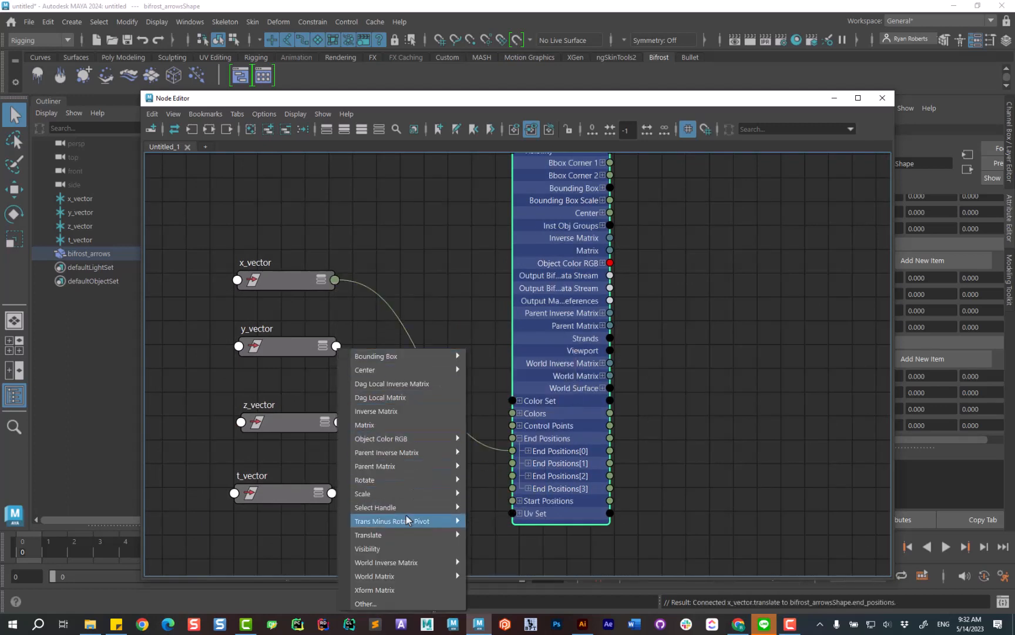
{"action": "mouse_move", "coordinate": [406, 535]}
{"action": "left_click", "coordinate": [500, 535]}
{"action": "left_click", "coordinate": [513, 463]}
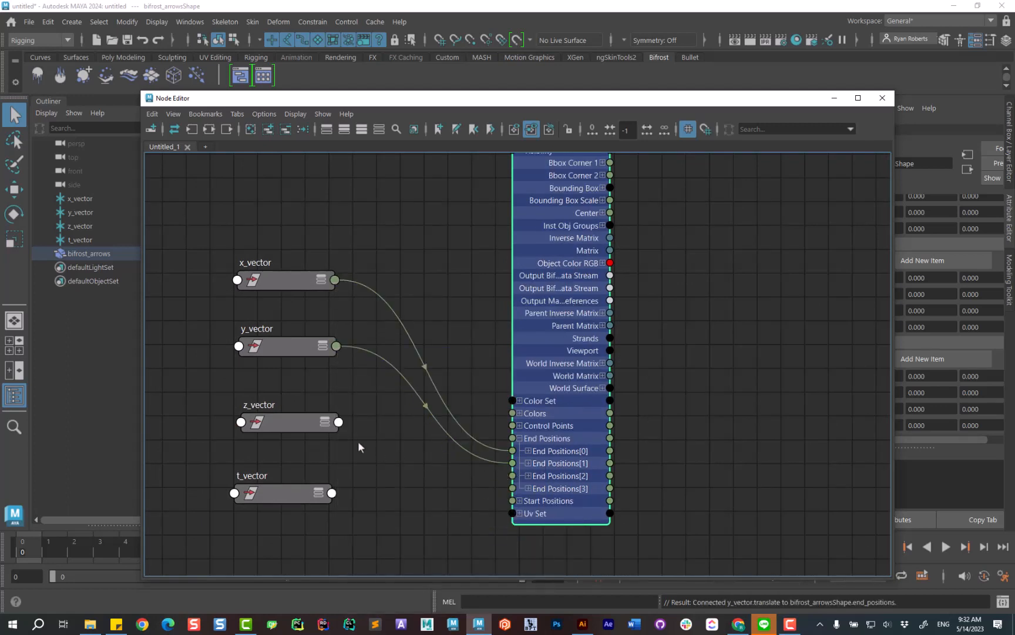
Step: Connect the Translate of z_vector to End Positions[2] and of t_vector to End Positions[3], and close the Node Editor
{"action": "left_click", "coordinate": [339, 422]}
{"action": "mouse_move", "coordinate": [405, 350]}
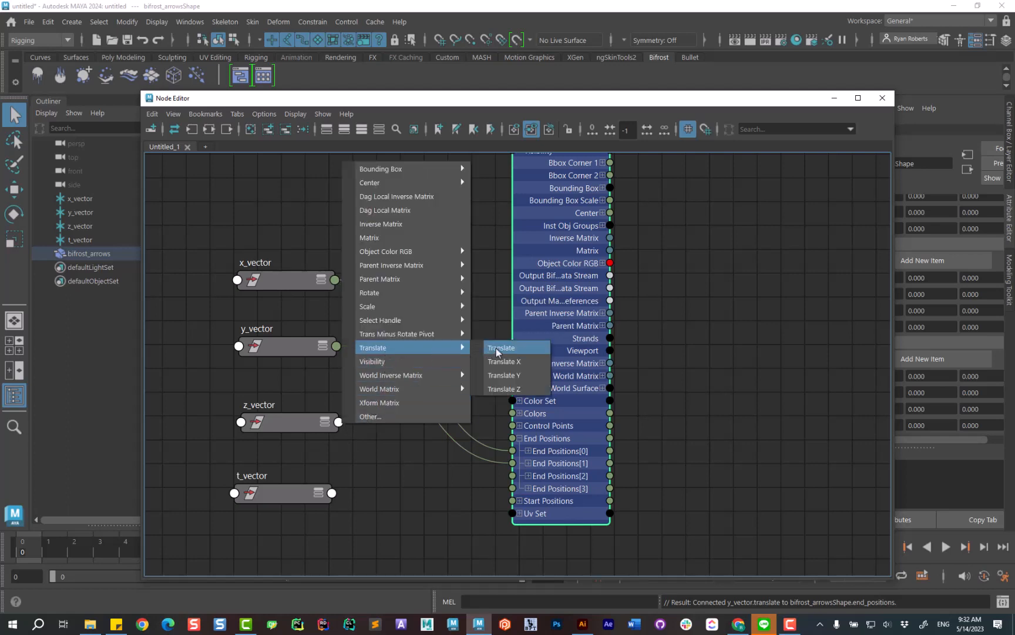
{"action": "left_click", "coordinate": [506, 348]}
{"action": "left_click", "coordinate": [513, 476]}
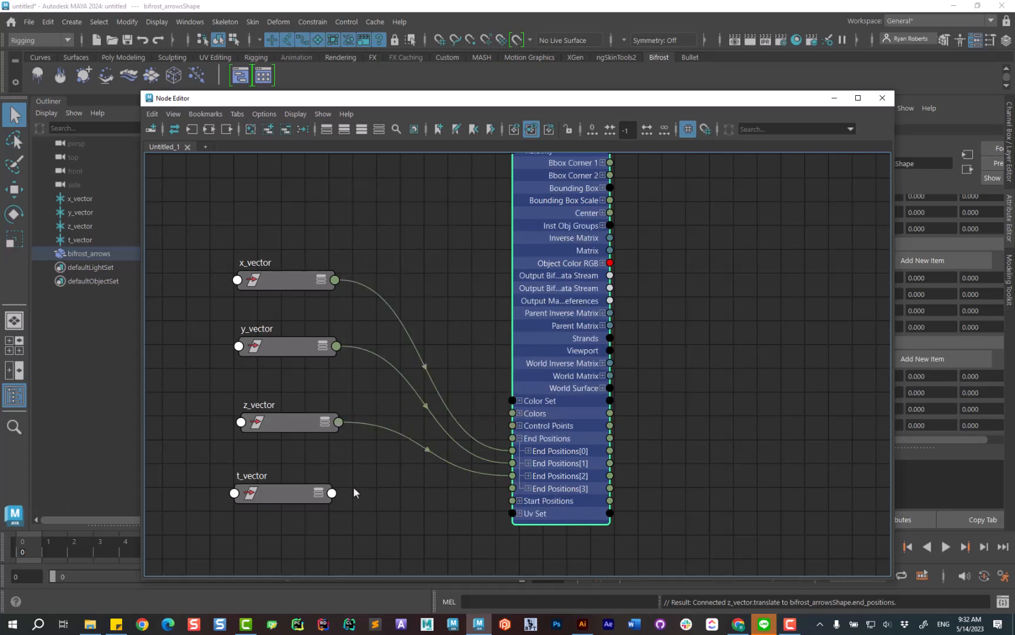
{"action": "left_click", "coordinate": [332, 493]}
{"action": "mouse_move", "coordinate": [405, 416]}
{"action": "left_click", "coordinate": [498, 417]}
{"action": "left_click", "coordinate": [512, 488]}
{"action": "scroll", "coordinate": [647, 293], "scroll_direction": "down", "scroll_amount": 2}
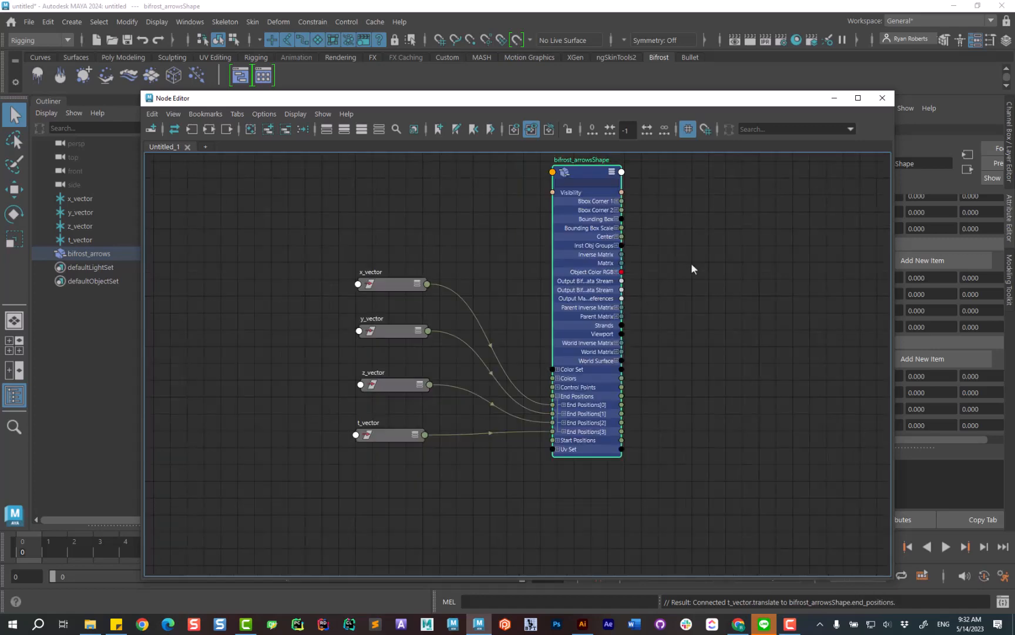
{"action": "left_click", "coordinate": [882, 98]}
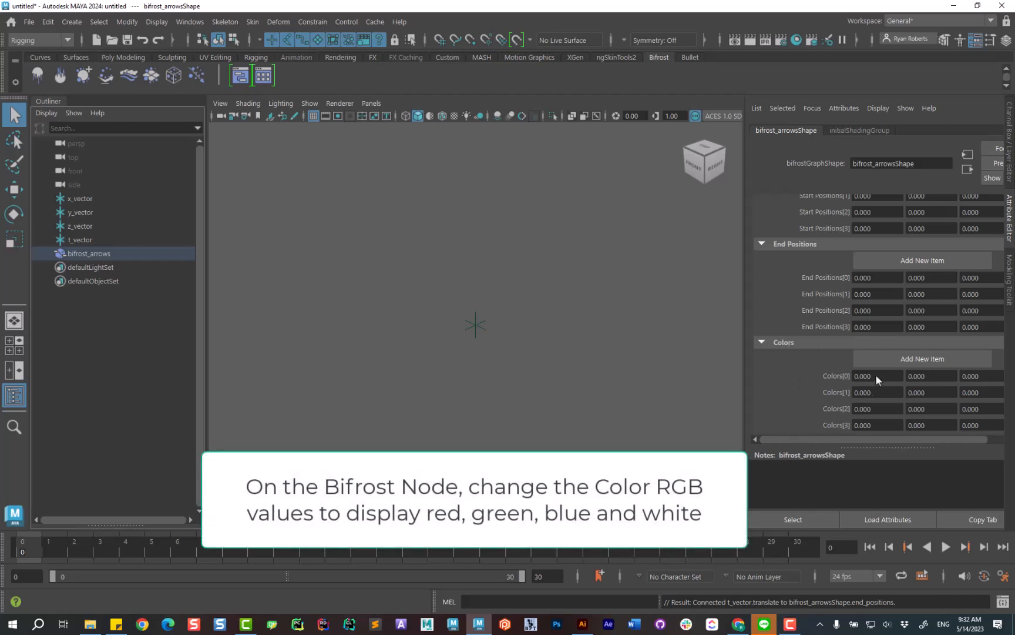
Step: Set the bifrost_arrowsShape Colors items 0 to 3 to red (1,0,0), green (0,1,0), blue (0,0,1) and white (1,1,1)
{"action": "type", "text": "1"}
{"action": "left_click", "coordinate": [937, 395]}
{"action": "type", "text": "1"}
{"action": "left_click", "coordinate": [977, 409]}
{"action": "type", "text": "1"}
{"action": "left_click", "coordinate": [878, 423]}
{"action": "type", "text": "11"}
{"action": "left_click", "coordinate": [986, 424]}
{"action": "type", "text": "1"}
{"action": "key", "text": "Return"}
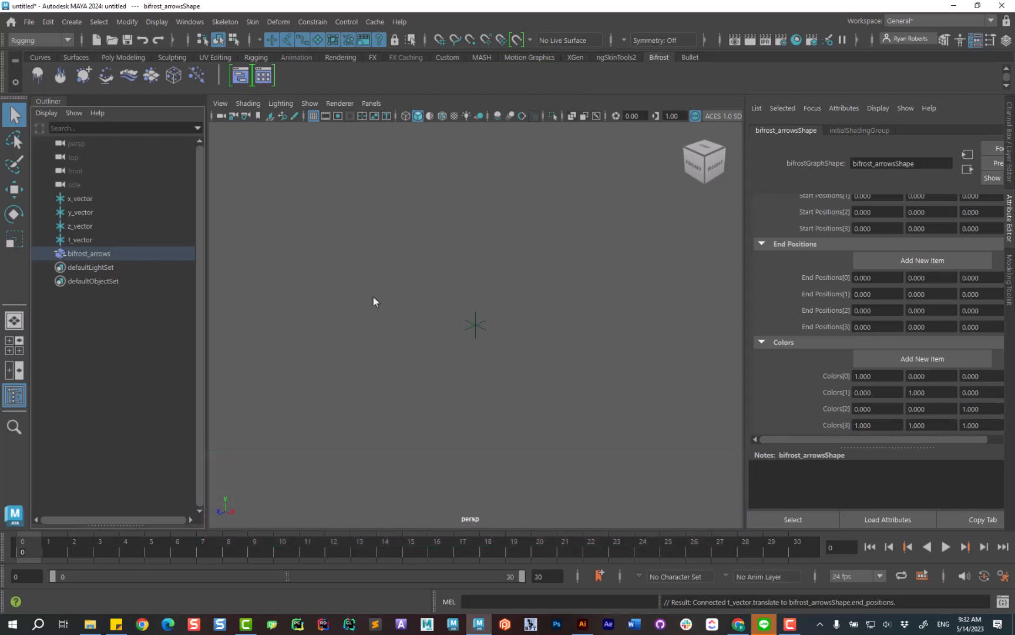
Step: Move the x_vector, y_vector, z_vector and t_vector locators away from the origin to test the arrows
{"action": "left_click", "coordinate": [85, 201]}
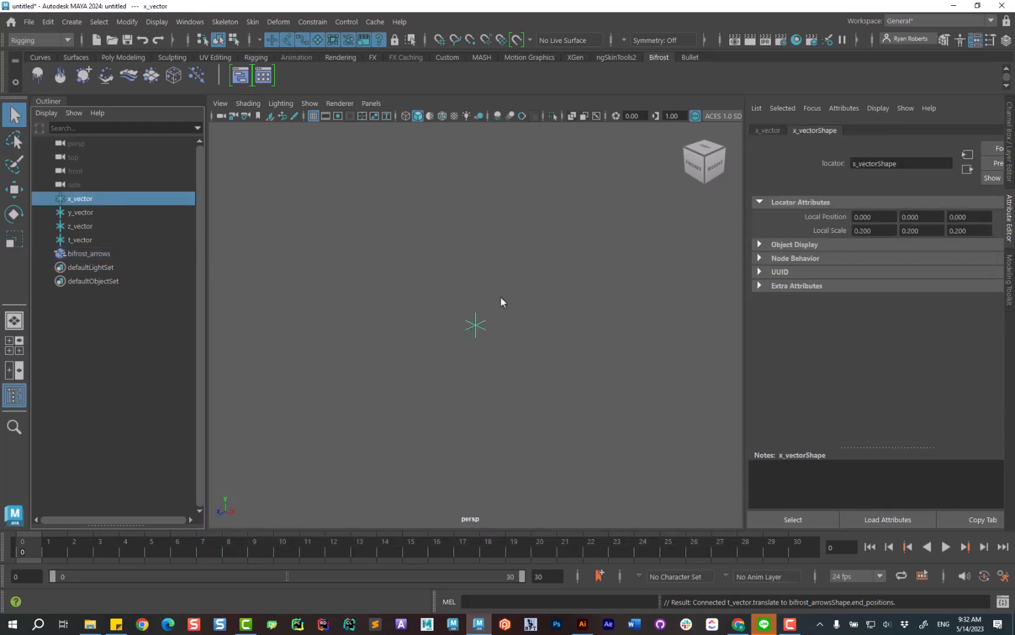
{"action": "key", "text": "w"}
{"action": "left_click_drag", "start_coordinate": [539, 352], "coordinate": [568, 379]}
{"action": "left_click", "coordinate": [85, 212]}
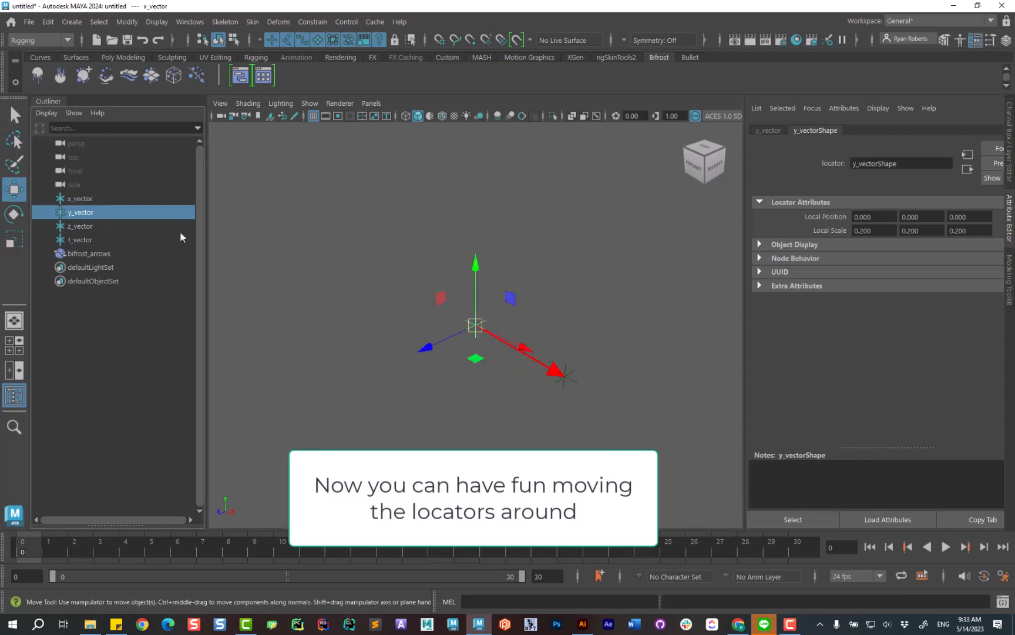
{"action": "left_click_drag", "start_coordinate": [476, 299], "coordinate": [442, 212]}
{"action": "left_click", "coordinate": [82, 227]}
{"action": "left_click_drag", "start_coordinate": [429, 351], "coordinate": [410, 369]}
{"action": "left_click", "coordinate": [80, 239]}
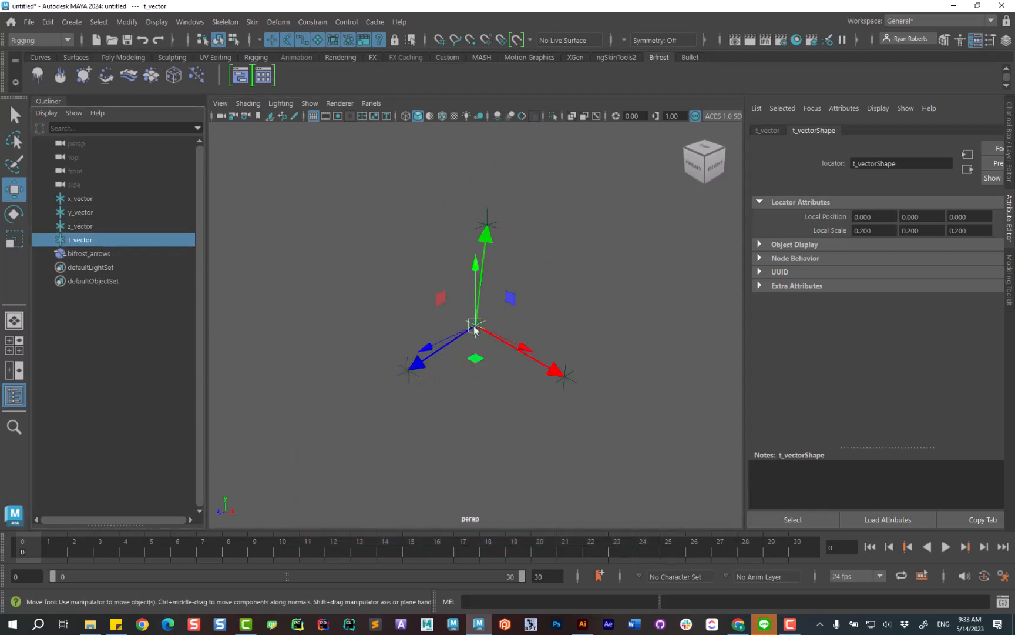
{"action": "left_click_drag", "start_coordinate": [475, 327], "coordinate": [600, 234]}
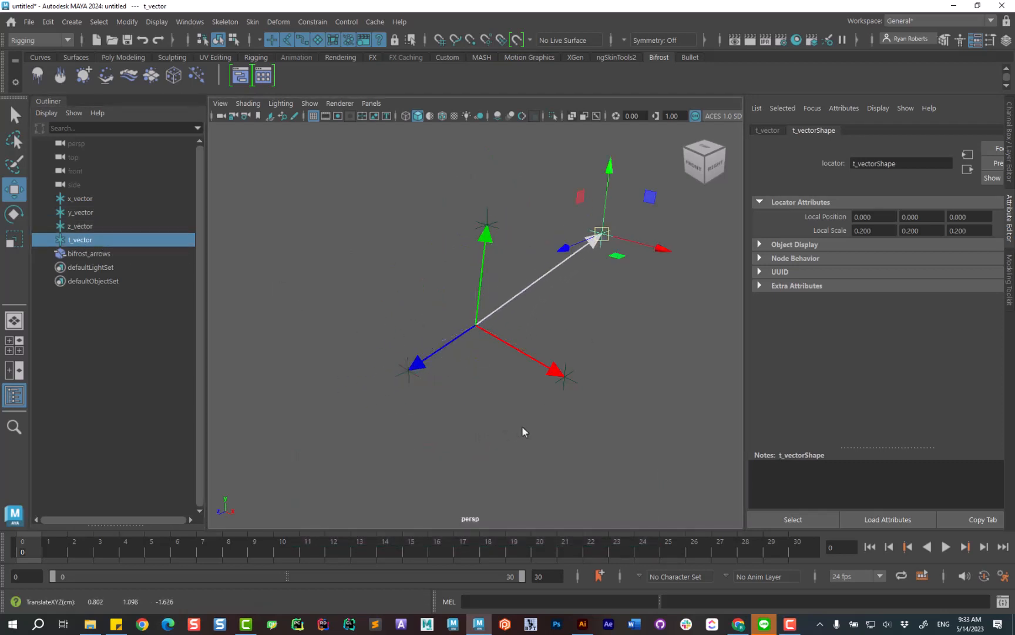
Step: Undo the test moves of all four vector locators
{"action": "key", "text": "ctrl+z"}
{"action": "key", "text": "ctrl+z"}
{"action": "key", "text": "ctrl+z"}
{"action": "key", "text": "ctrl+z"}
{"action": "key", "text": "ctrl+z"}
{"action": "key", "text": "ctrl+z"}
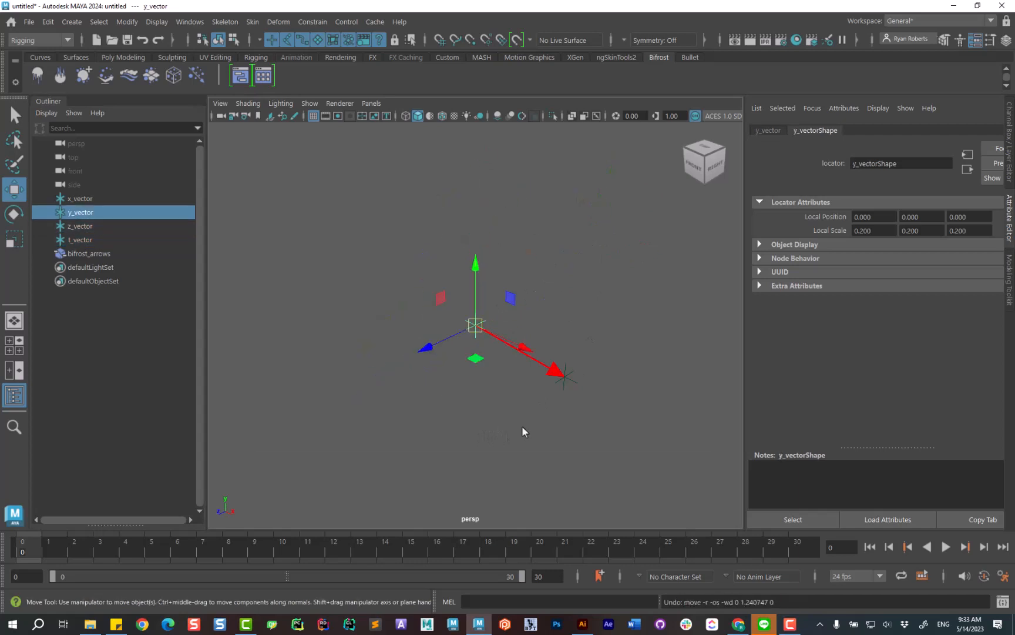
{"action": "key", "text": "ctrl+z"}
{"action": "key", "text": "ctrl+z"}
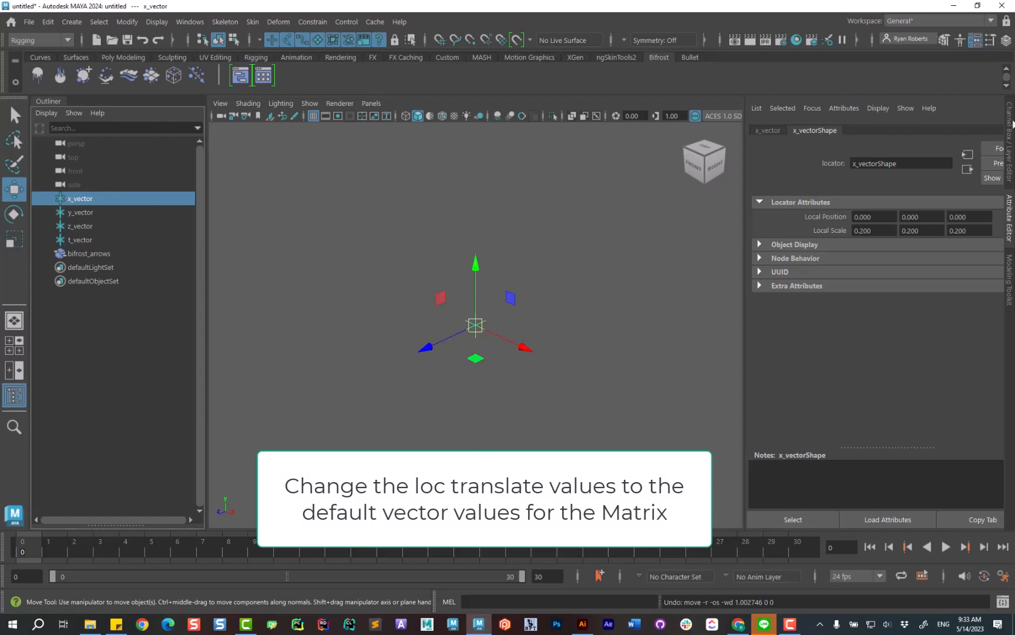
Step: Set Translate X of x_vector to 1 and Translate Y of y_vector to 1
{"action": "left_click", "coordinate": [1011, 123]}
{"action": "double_click", "coordinate": [975, 141]}
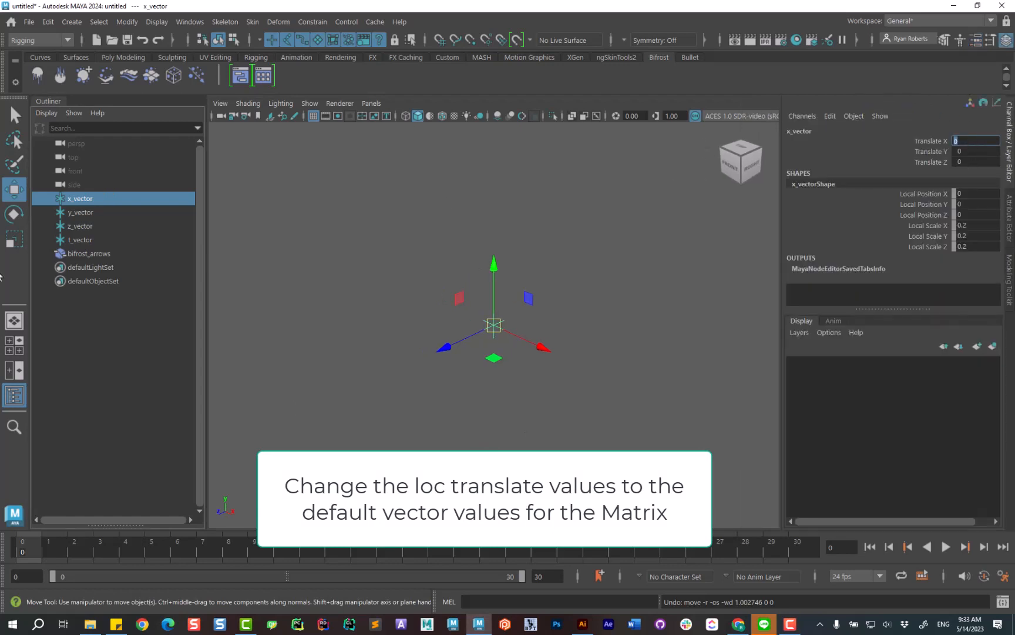
{"action": "key", "text": "Return"}
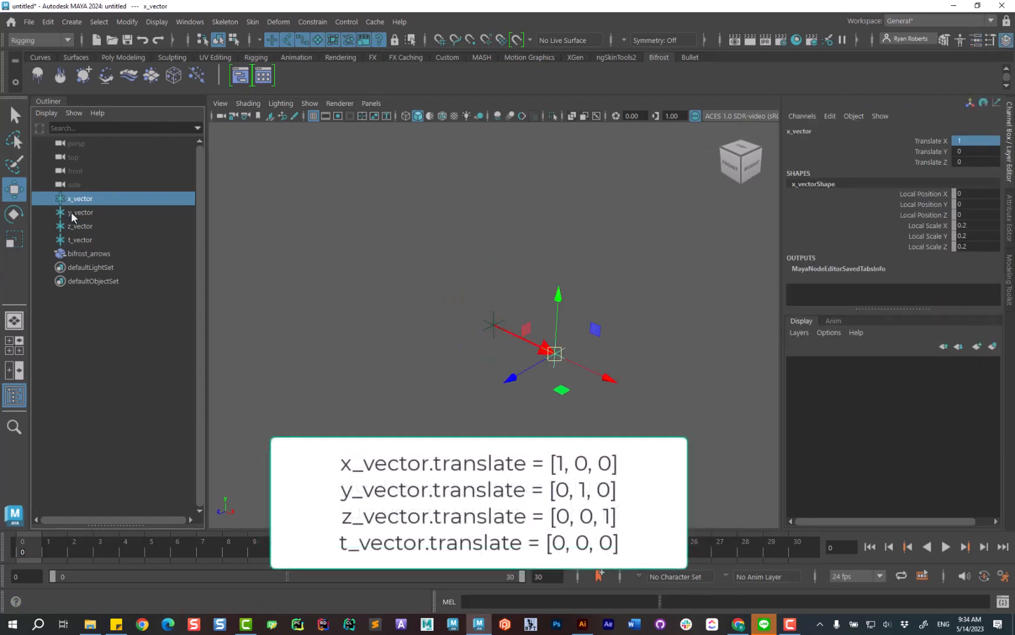
{"action": "left_click", "coordinate": [79, 213]}
{"action": "double_click", "coordinate": [976, 153]}
{"action": "type", "text": "1"}
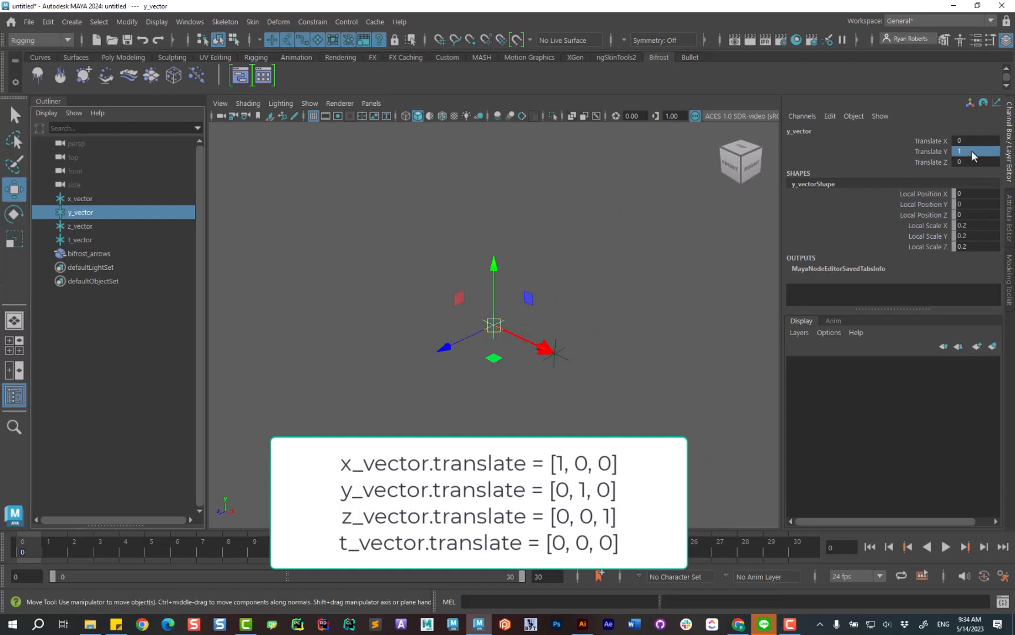
{"action": "key", "text": "Return"}
Step: Set Translate Z of z_vector to 1 and deselect the locator
{"action": "left_click", "coordinate": [154, 226]}
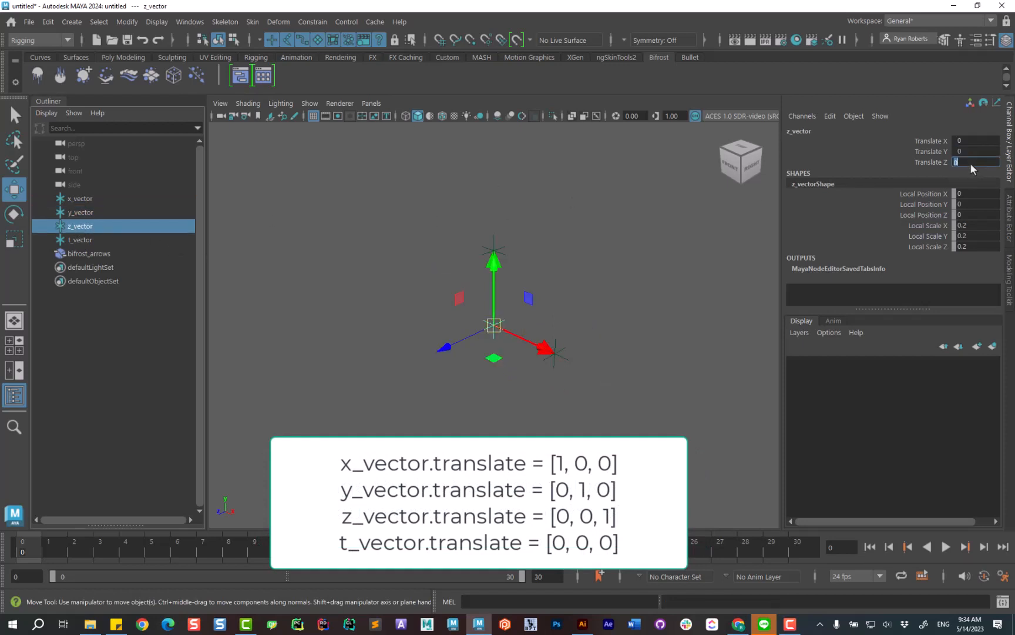
{"action": "key", "text": "Return"}
{"action": "left_click", "coordinate": [653, 271]}
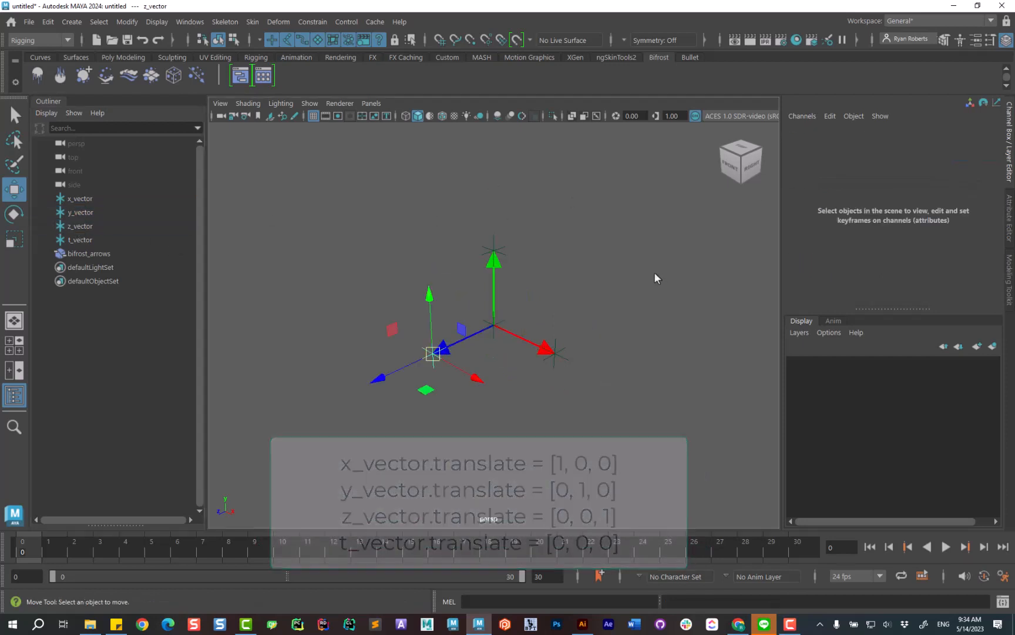
Step: Create a NURBS sphere with a radius of 0.2 at the origin and rename it rotate
{"action": "left_click", "coordinate": [72, 22]}
{"action": "mouse_move", "coordinate": [111, 64]}
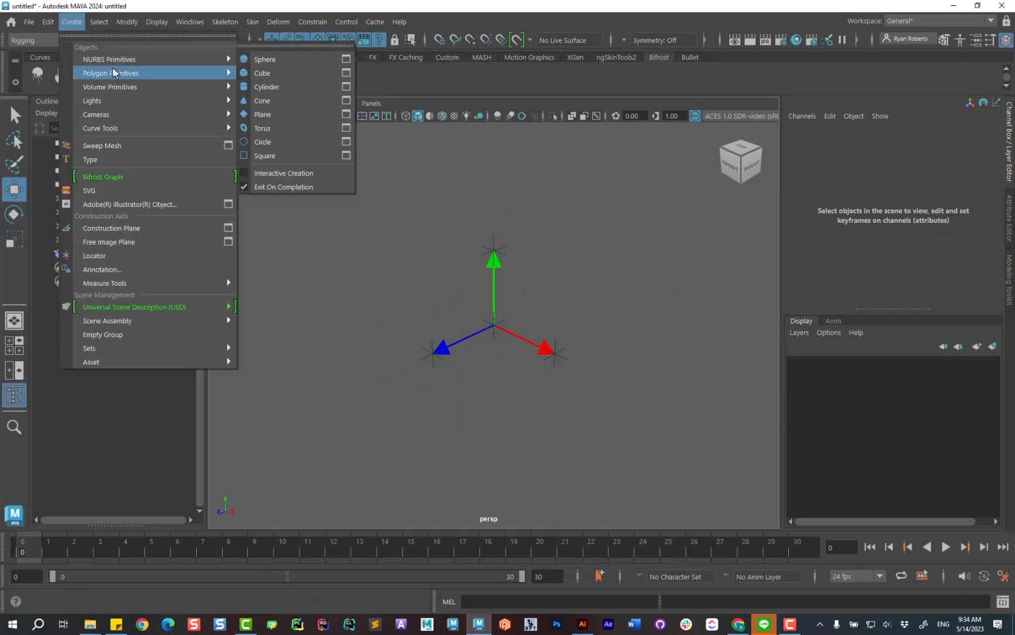
{"action": "left_click", "coordinate": [266, 62]}
{"action": "left_click", "coordinate": [839, 283]}
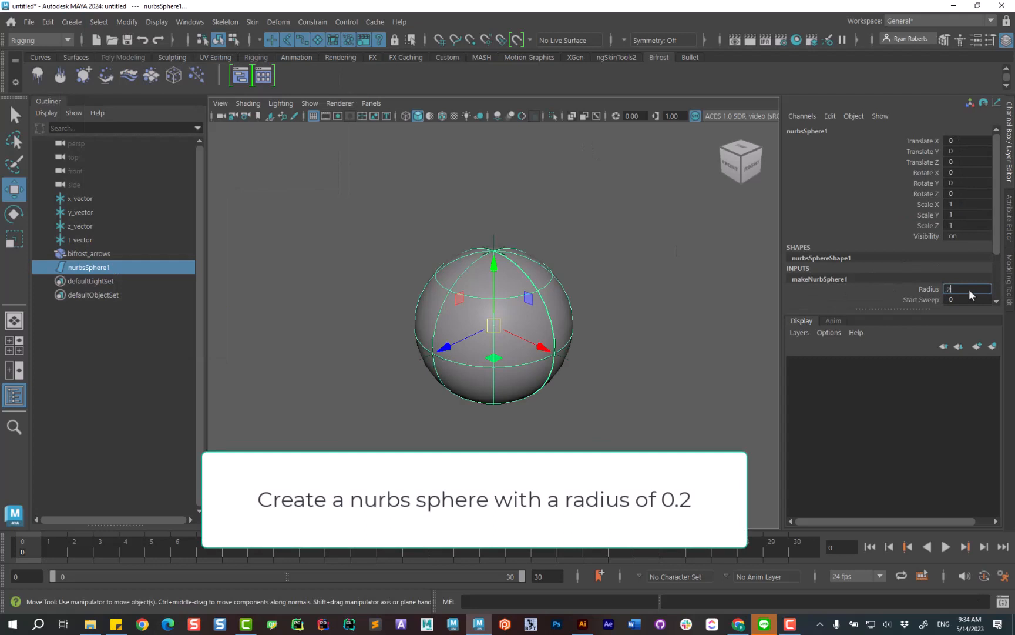
{"action": "key", "text": "Return"}
{"action": "double_click", "coordinate": [106, 269]}
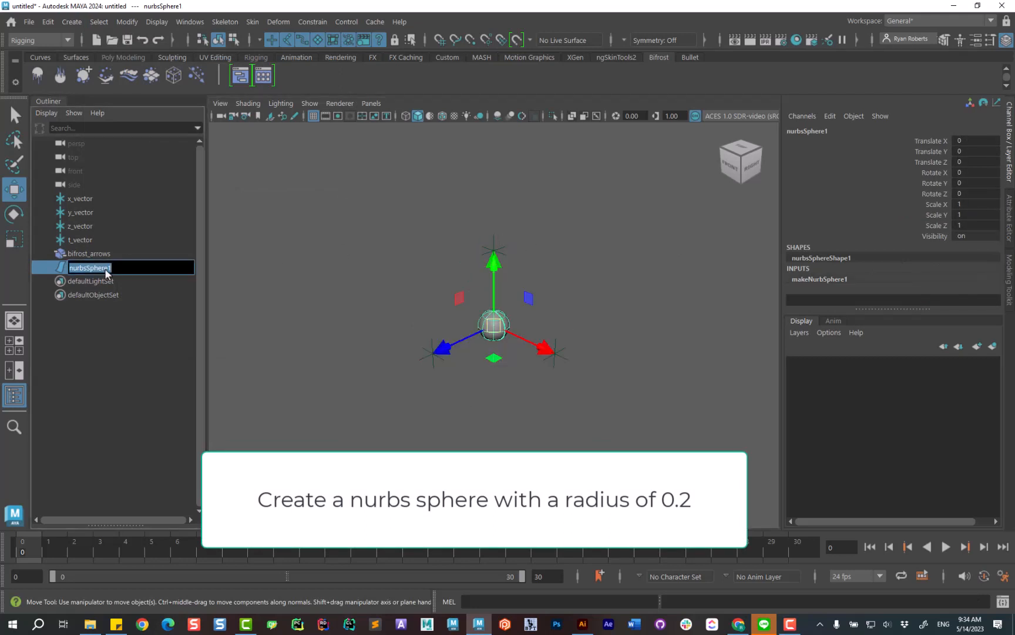
{"action": "type", "text": "rotate"}
{"action": "key", "text": "Return"}
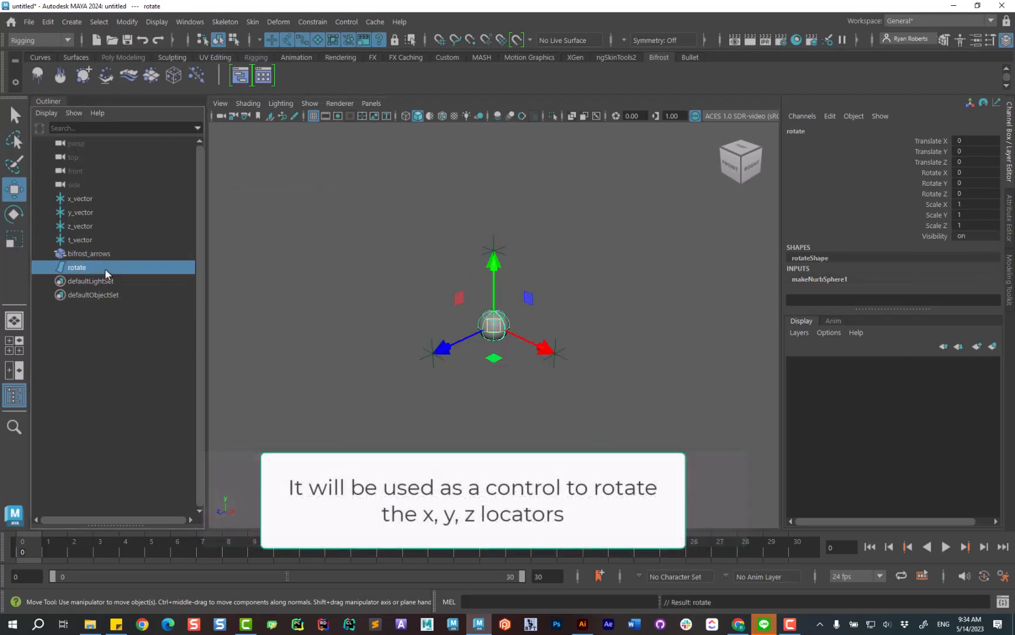
Step: Enable drawing overrides on the rotate sphere's shape and turn off its shading
{"action": "left_click", "coordinate": [1010, 226]}
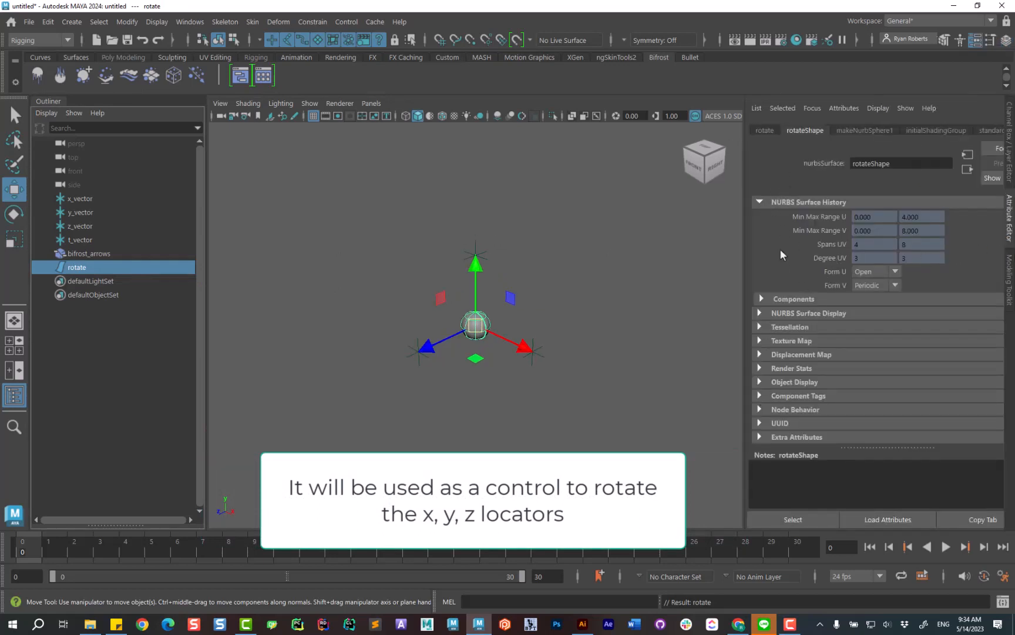
{"action": "left_click", "coordinate": [759, 379]}
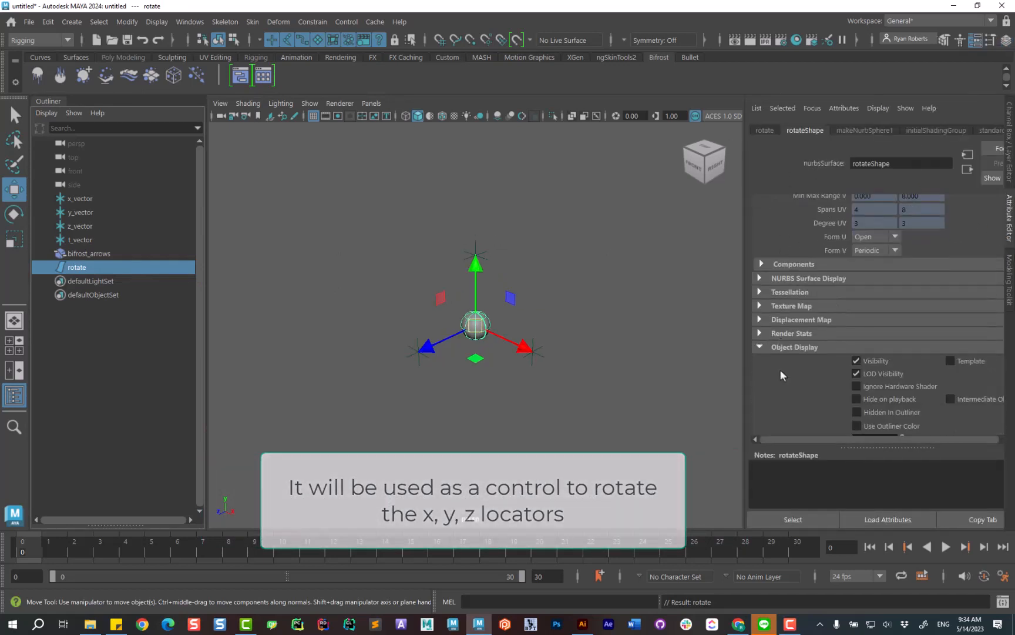
{"action": "scroll", "coordinate": [781, 370], "scroll_direction": "down", "scroll_amount": 3}
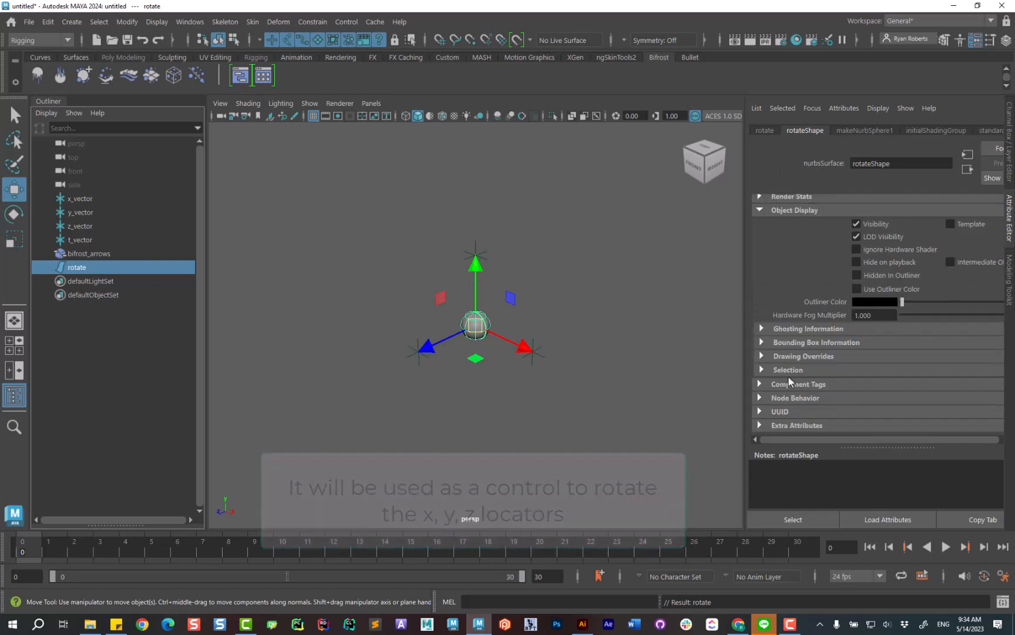
{"action": "left_click", "coordinate": [766, 357]}
{"action": "left_click", "coordinate": [606, 369]}
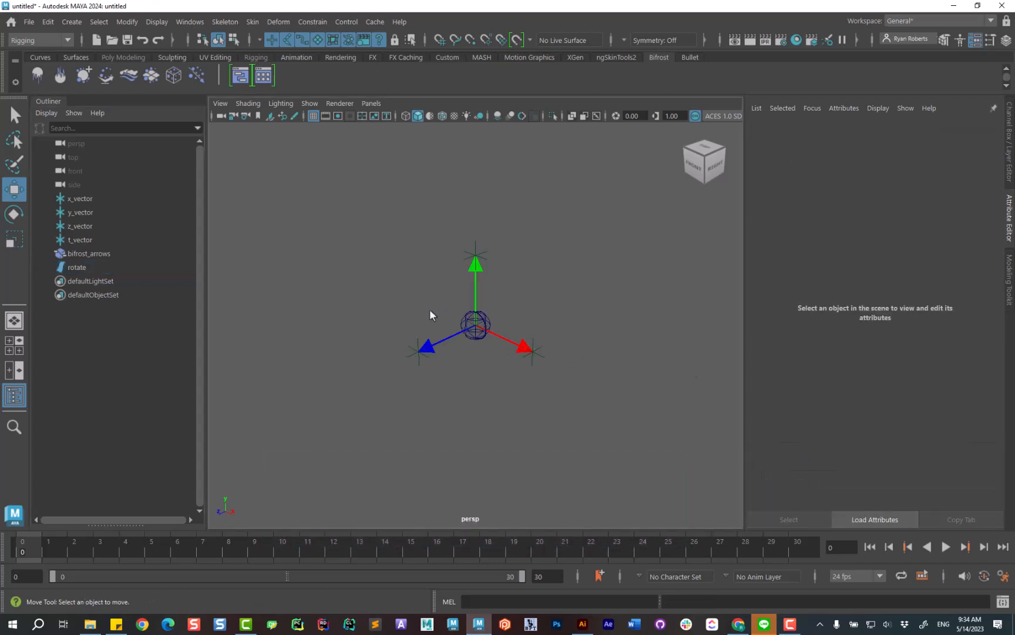
Step: Parent-constrain x_vector to the rotate sphere with Maintain offset on and all translate and rotate axes constrained
{"action": "left_click_drag", "start_coordinate": [476, 323], "coordinate": [477, 325]}
{"action": "left_click", "coordinate": [117, 198], "text": "ctrl"}
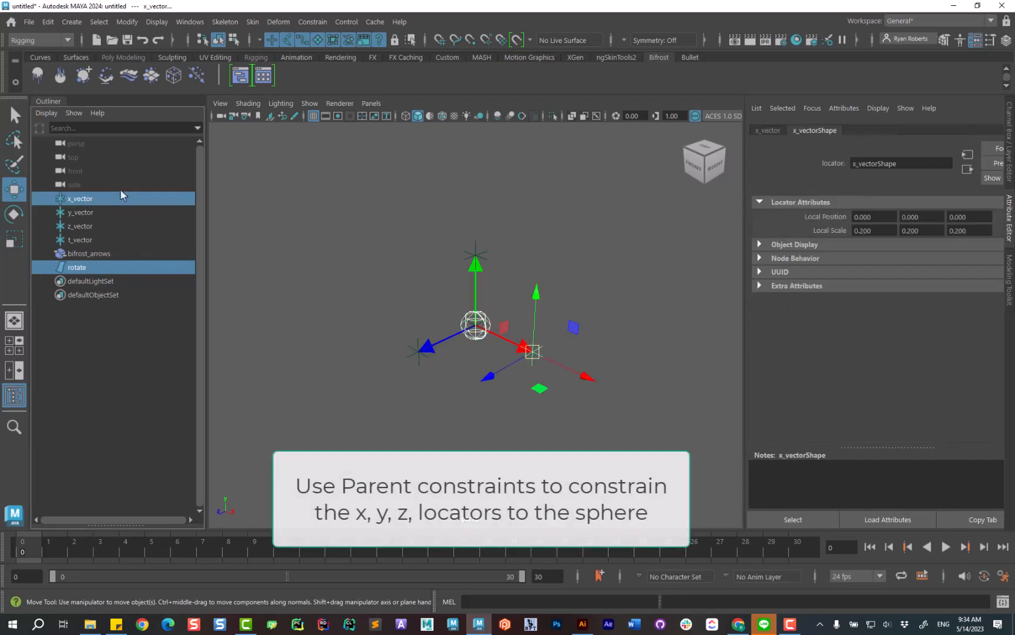
{"action": "left_click", "coordinate": [312, 22]}
{"action": "left_click", "coordinate": [436, 62]}
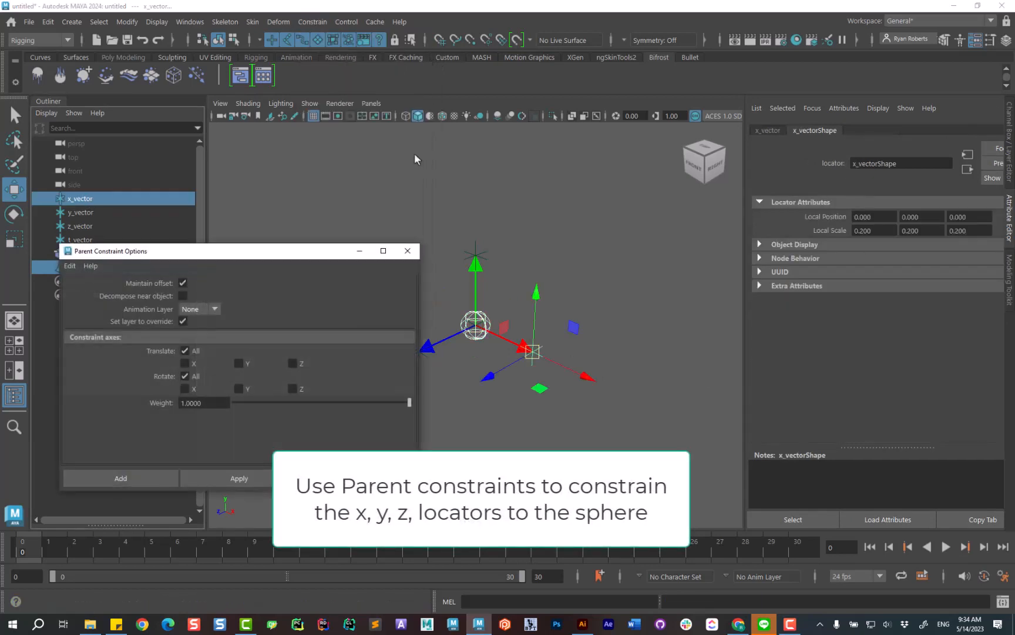
{"action": "left_click", "coordinate": [126, 479]}
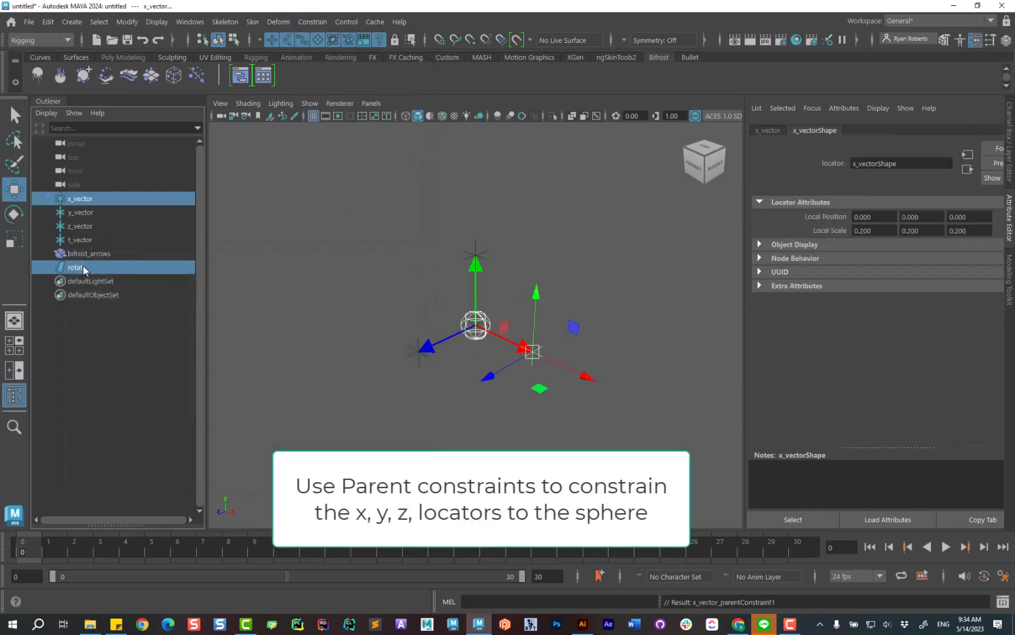
Step: Parent-constrain y_vector and z_vector to the rotate sphere with the same constraint settings
{"action": "left_click", "coordinate": [80, 212], "text": "ctrl"}
{"action": "left_click", "coordinate": [313, 22]}
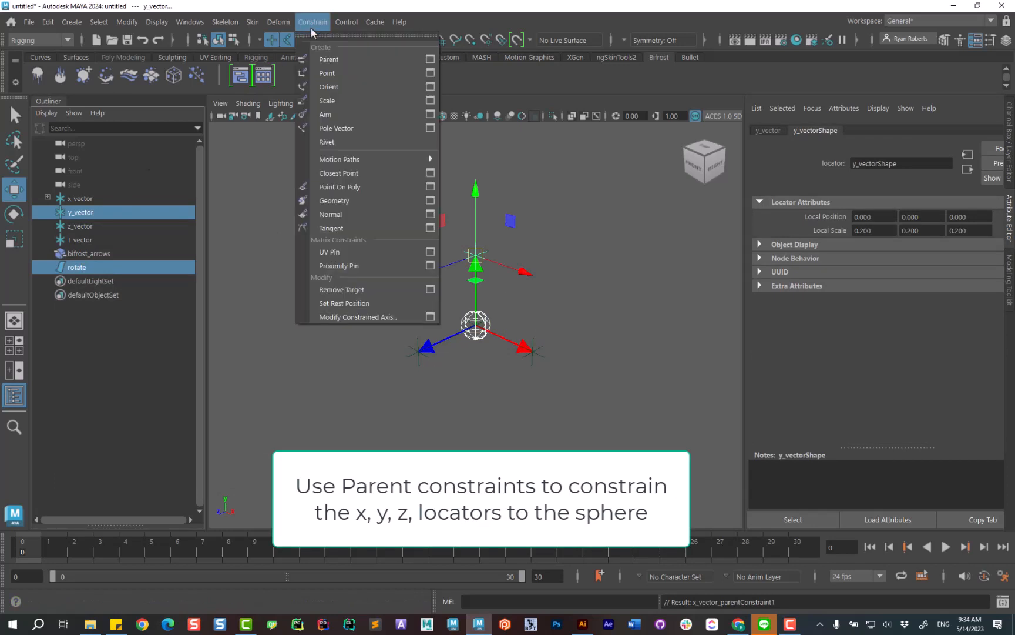
{"action": "left_click", "coordinate": [329, 60]}
{"action": "left_click", "coordinate": [101, 267]}
{"action": "left_click", "coordinate": [94, 226], "text": "ctrl"}
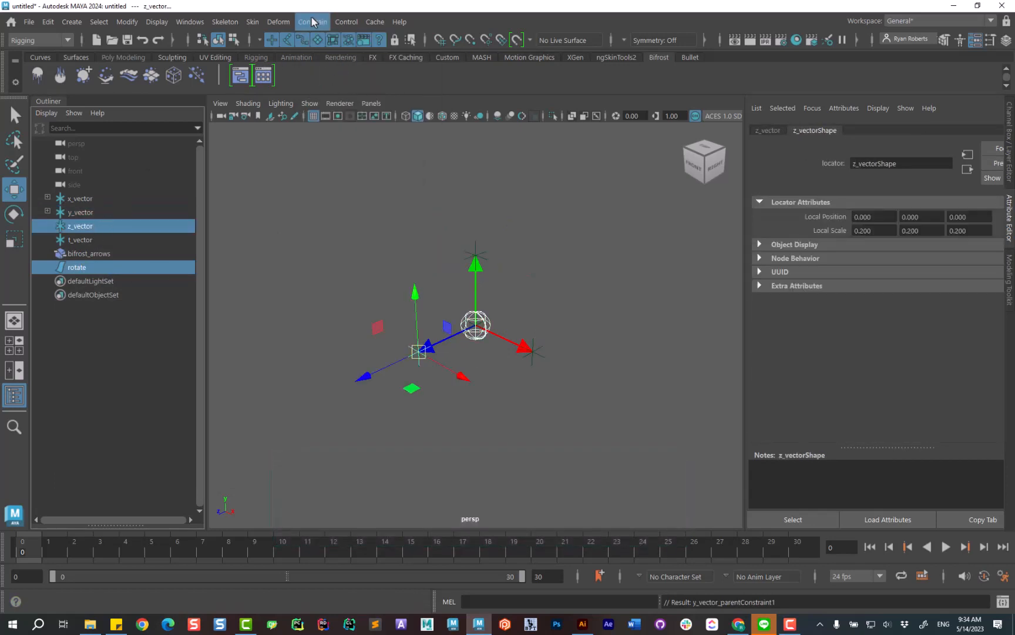
{"action": "left_click", "coordinate": [313, 22]}
{"action": "left_click", "coordinate": [352, 62]}
{"action": "left_click", "coordinate": [587, 286]}
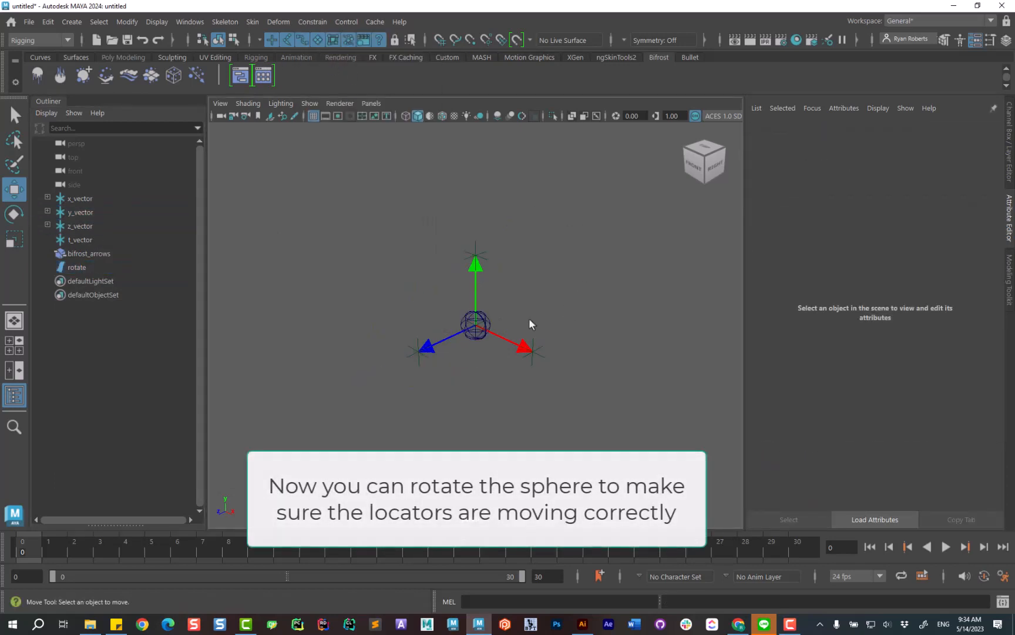
Step: Rotate the sphere control to test the constrained locators and undo the rotation
{"action": "left_click", "coordinate": [493, 326]}
{"action": "key", "text": "e"}
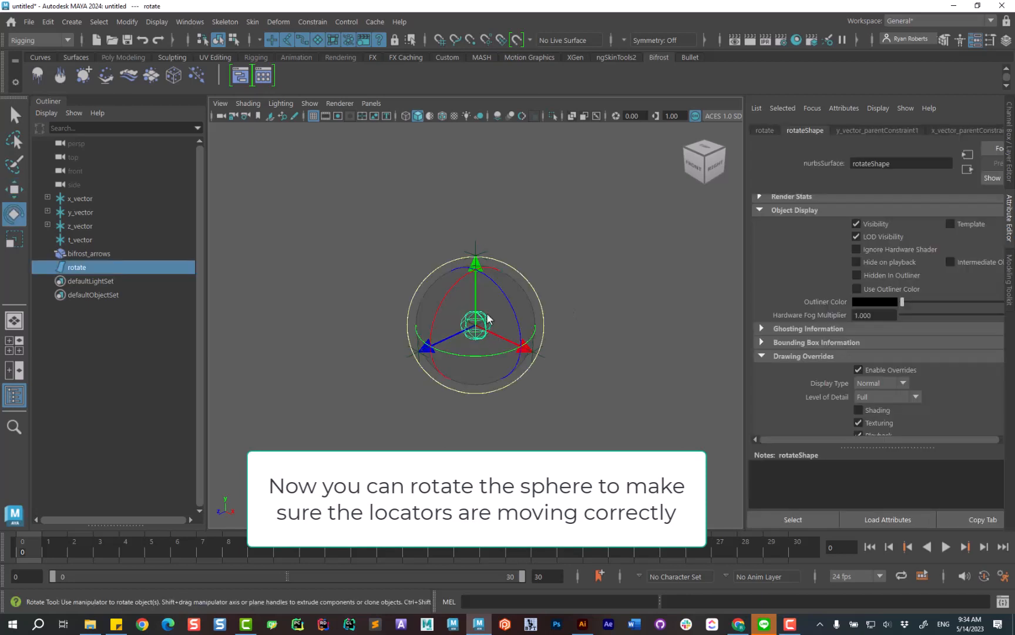
{"action": "left_click_drag", "start_coordinate": [494, 330], "coordinate": [473, 329]}
{"action": "key", "text": "ctrl+z"}
{"action": "left_click", "coordinate": [565, 224]}
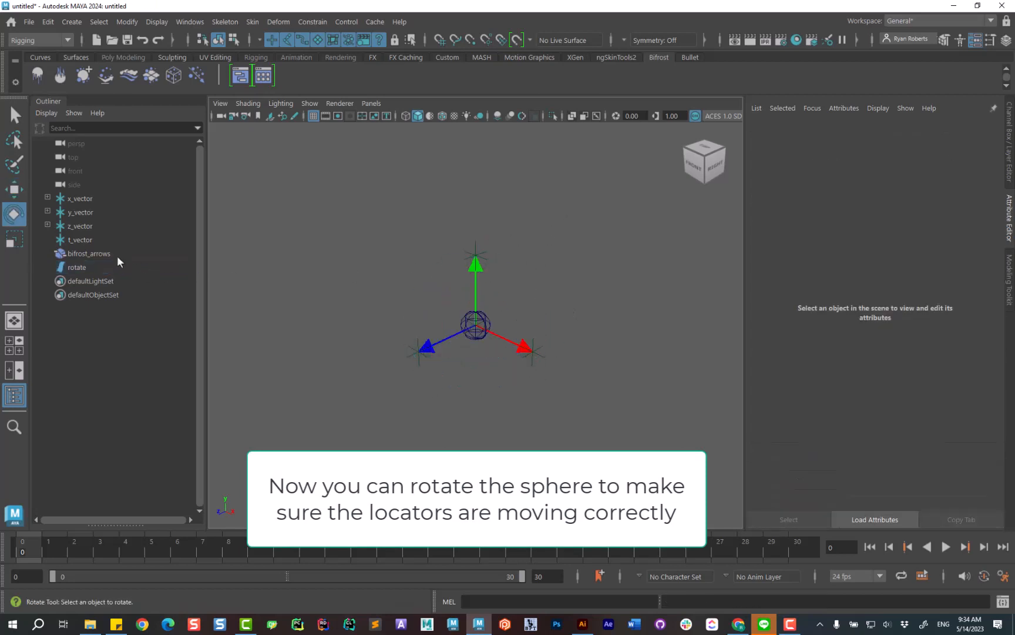
Step: Test-move the x_vector and y_vector locators in the viewport, undoing each move
{"action": "left_click", "coordinate": [80, 199]}
{"action": "key", "text": "w"}
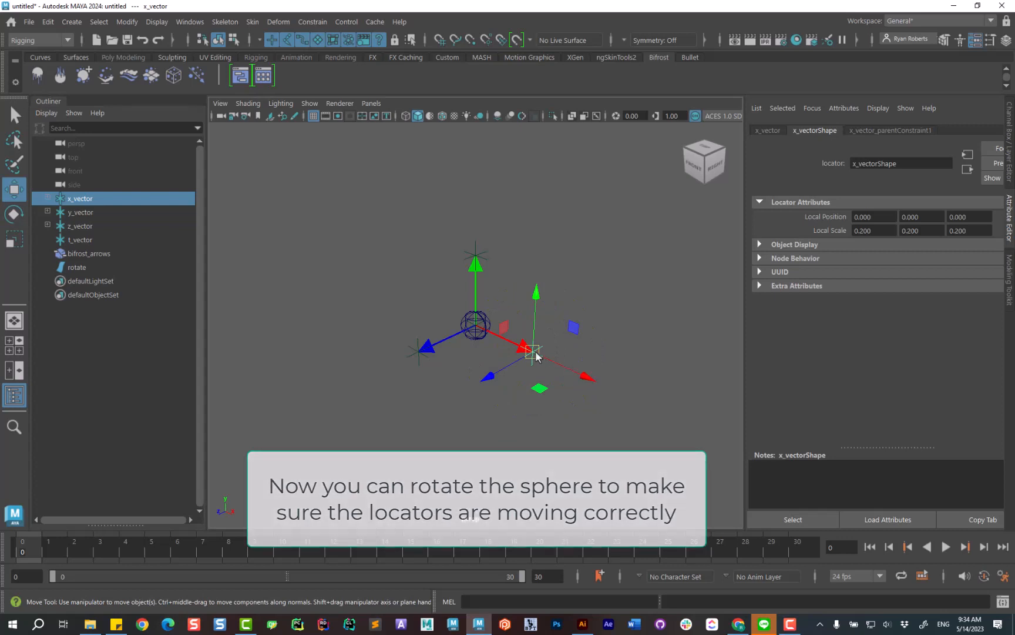
{"action": "mouse_move", "coordinate": [533, 350]}
{"action": "left_mouse_down"}
{"action": "mouse_move", "coordinate": [572, 290]}
{"action": "mouse_move", "coordinate": [550, 282]}
{"action": "left_mouse_up"}
{"action": "key", "text": "ctrl+z"}
{"action": "left_click_drag", "start_coordinate": [468, 241], "coordinate": [485, 262]}
{"action": "mouse_move", "coordinate": [475, 255]}
{"action": "left_mouse_down"}
{"action": "mouse_move", "coordinate": [508, 264]}
{"action": "mouse_move", "coordinate": [504, 220]}
{"action": "left_mouse_up"}
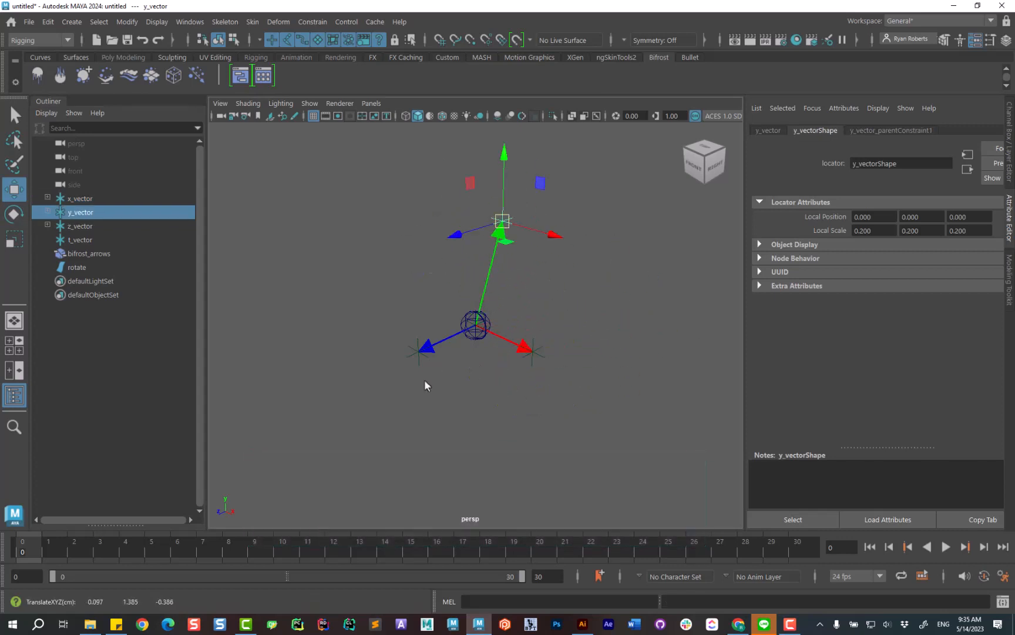
{"action": "key", "text": "ctrl+z"}
Step: Test-move the z_vector and t_vector locators in the viewport, undoing each move
{"action": "left_click_drag", "start_coordinate": [401, 348], "coordinate": [424, 374]}
{"action": "left_click_drag", "start_coordinate": [418, 353], "coordinate": [386, 355]}
{"action": "key", "text": "ctrl+z"}
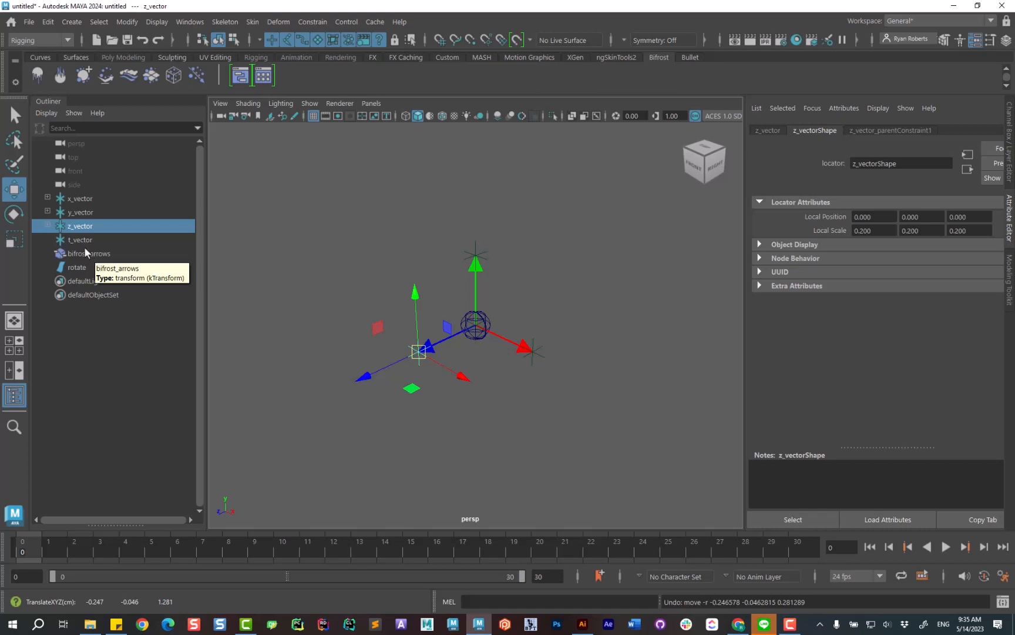
{"action": "left_click", "coordinate": [84, 243]}
{"action": "left_click_drag", "start_coordinate": [476, 324], "coordinate": [591, 271]}
{"action": "key", "text": "ctrl+z"}
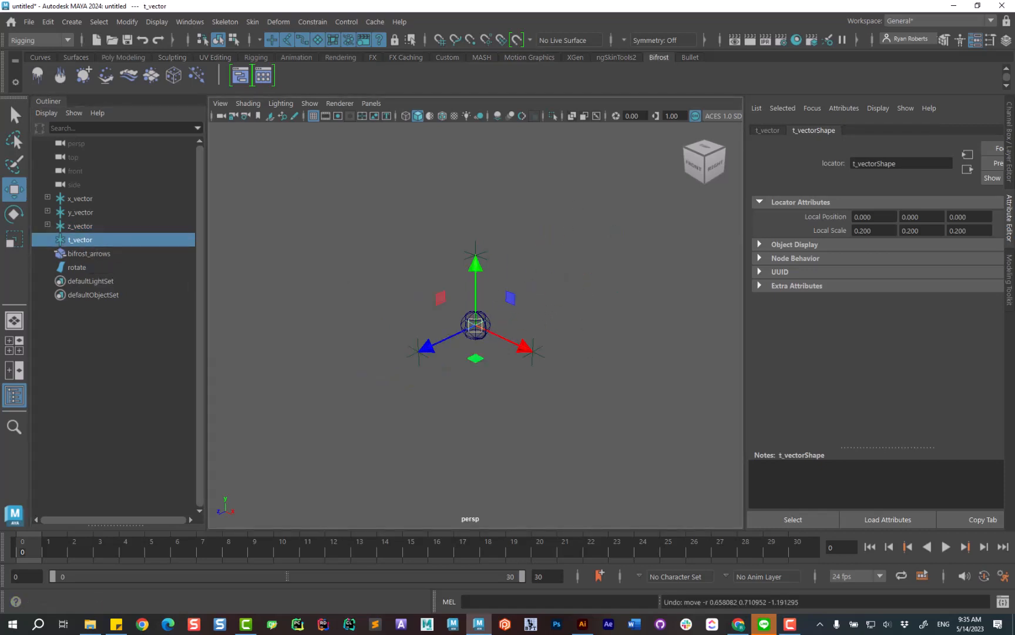
Step: Enable drawing overrides on the bifrost_arrows shape and set its display type to Reference
{"action": "left_click", "coordinate": [88, 253]}
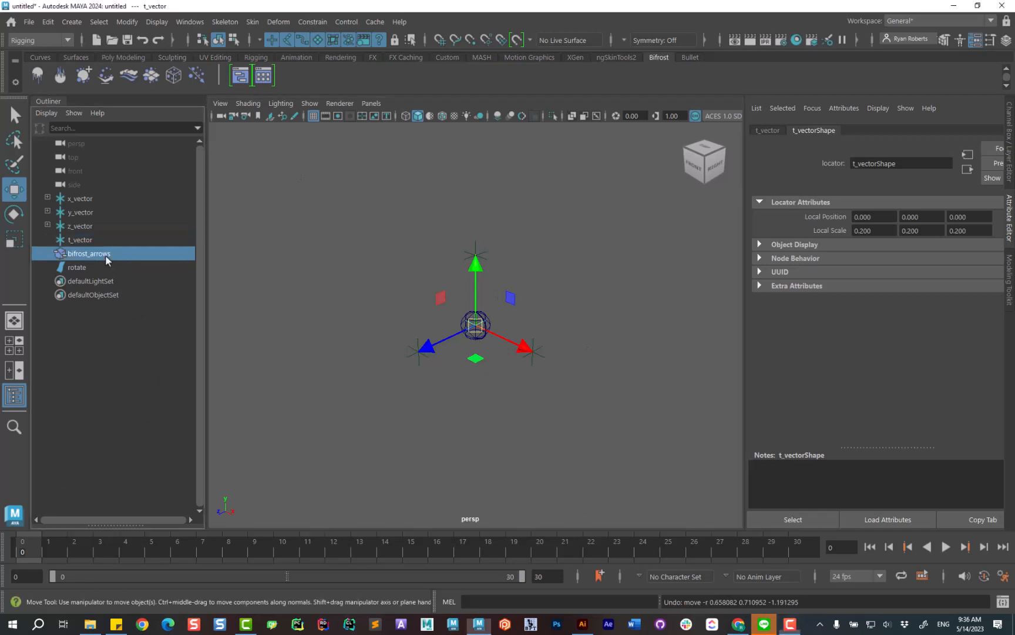
{"action": "scroll", "coordinate": [782, 224], "scroll_direction": "up", "scroll_amount": 10}
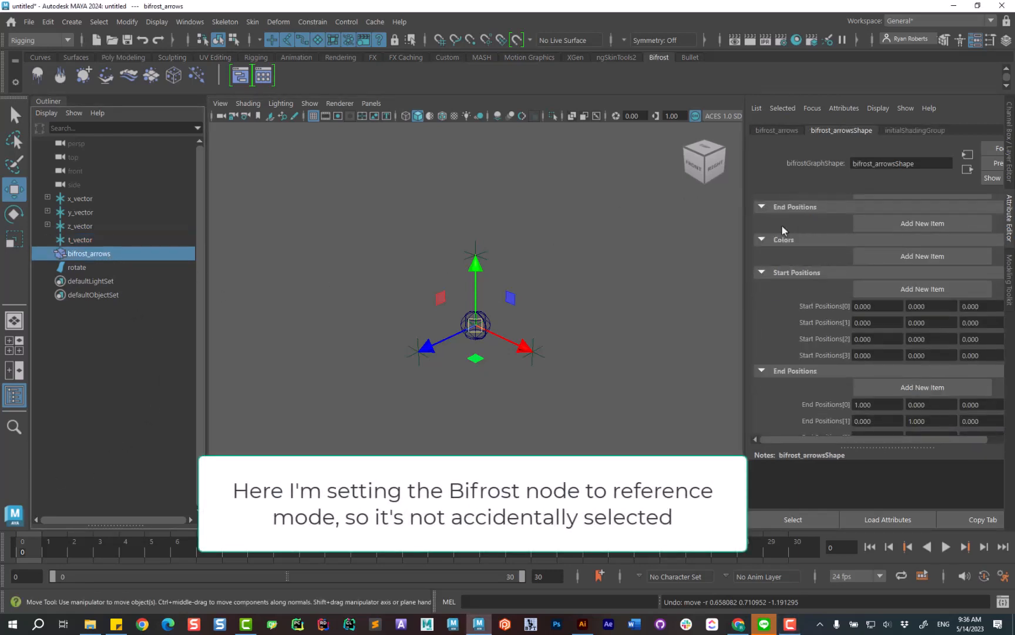
{"action": "left_click", "coordinate": [760, 243]}
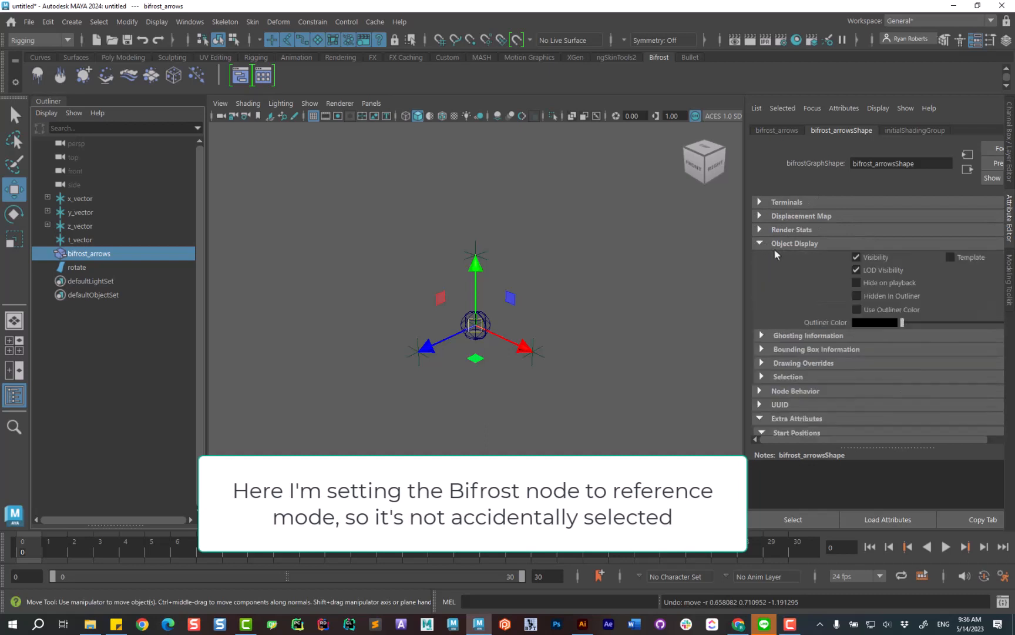
{"action": "scroll", "coordinate": [798, 333], "scroll_direction": "down", "scroll_amount": 2}
{"action": "left_click", "coordinate": [762, 331]}
{"action": "scroll", "coordinate": [894, 319], "scroll_direction": "down", "scroll_amount": 1}
{"action": "left_click", "coordinate": [893, 316]}
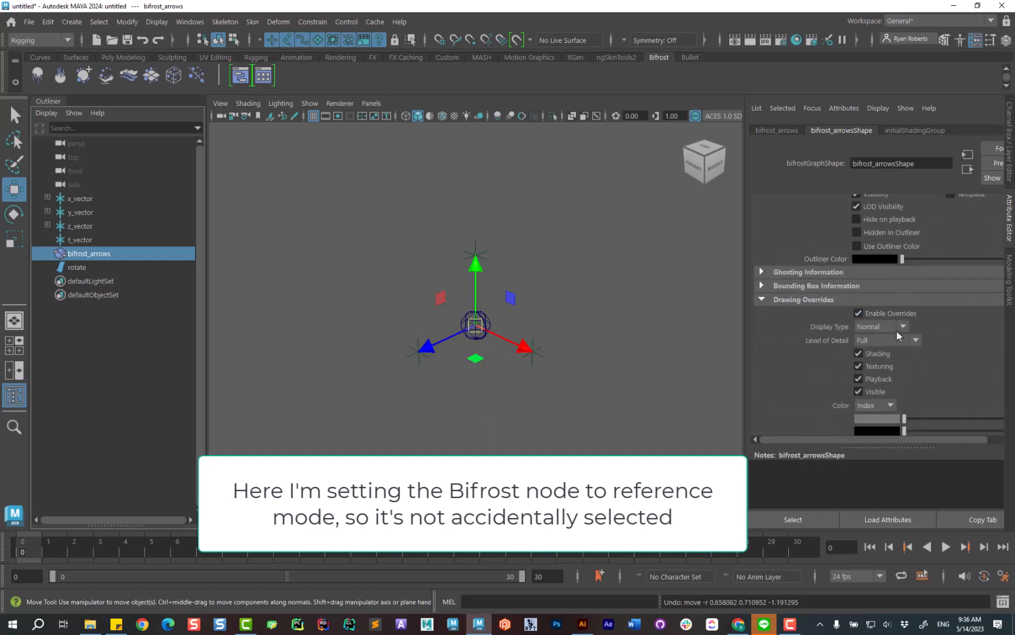
{"action": "left_click", "coordinate": [884, 327]}
{"action": "left_click", "coordinate": [881, 368]}
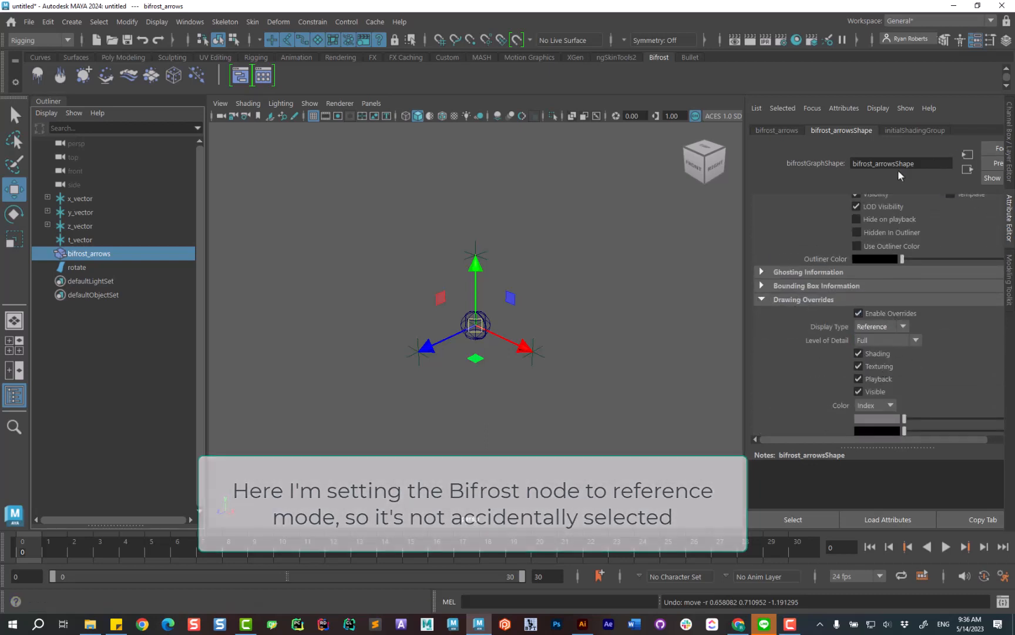
{"action": "left_click", "coordinate": [370, 209]}
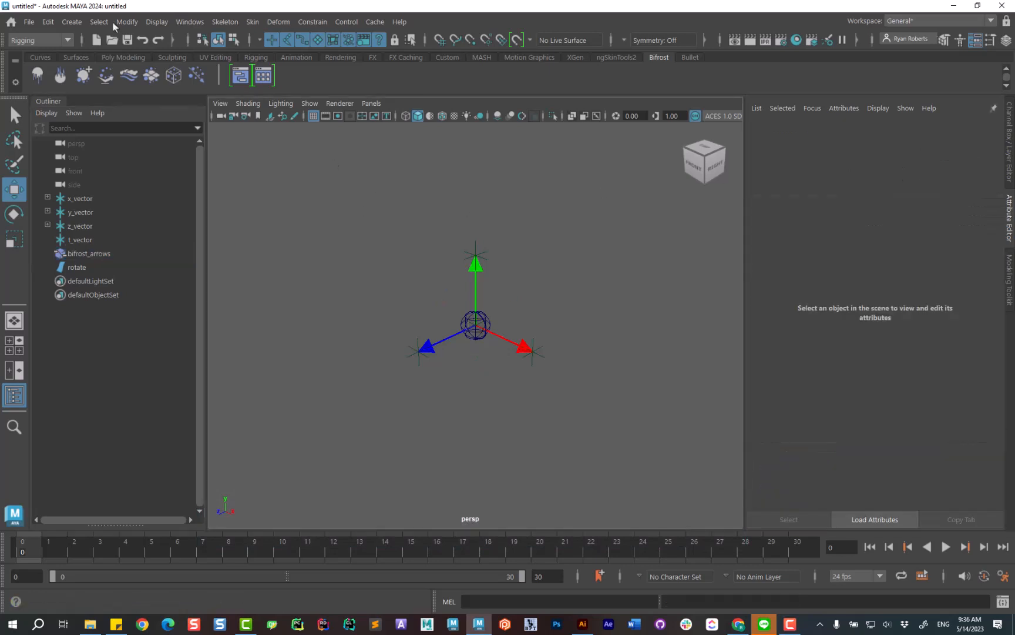
Step: Create a polygon cube at the origin
{"action": "left_click", "coordinate": [72, 22]}
{"action": "mouse_move", "coordinate": [111, 80]}
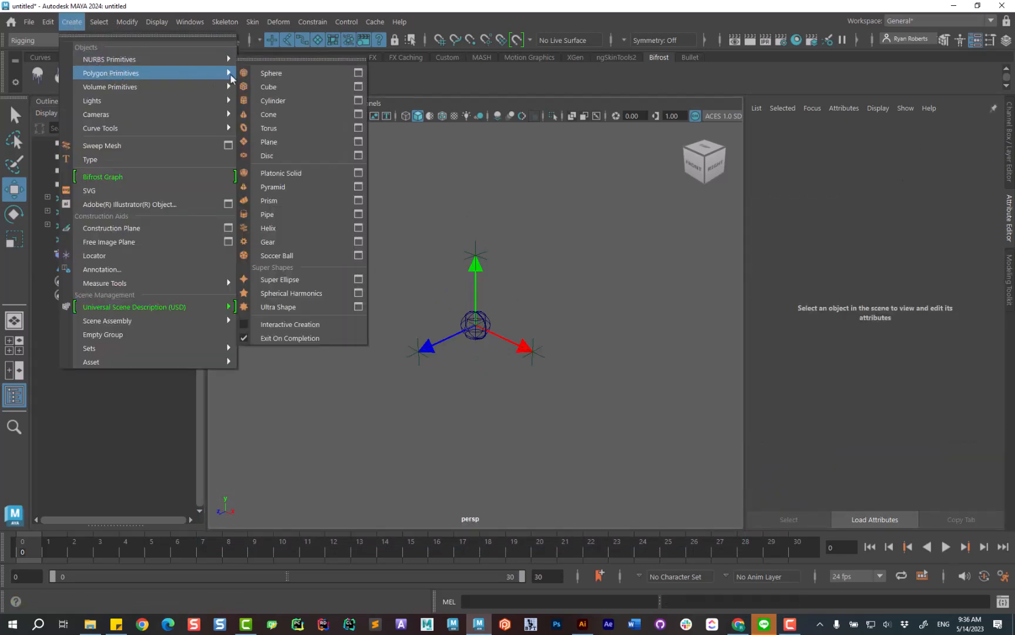
{"action": "left_click", "coordinate": [269, 87]}
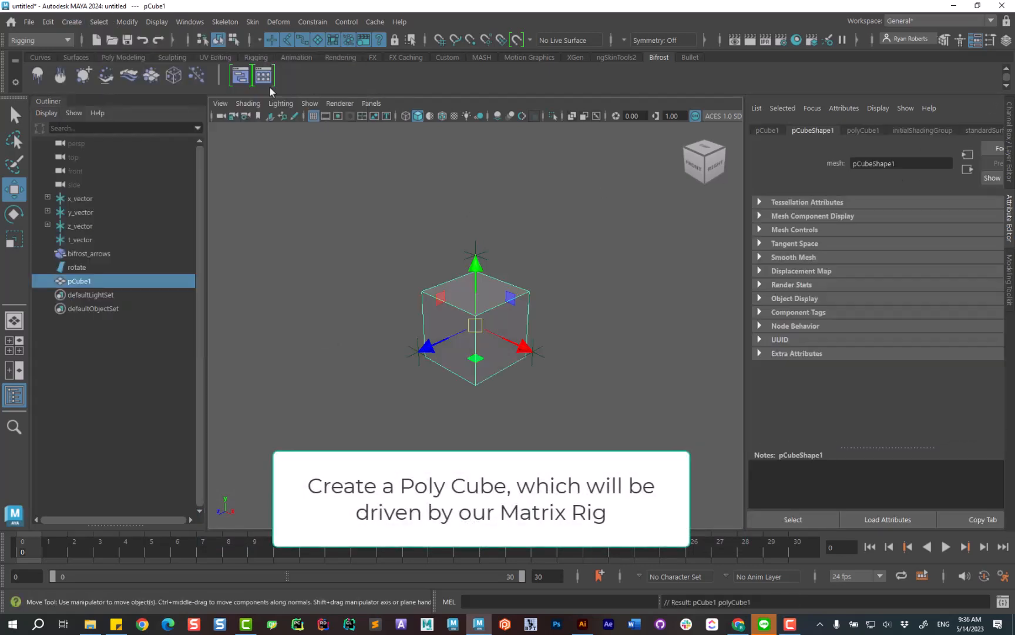
Step: Enable drawing overrides on the cube's shape, set its display type to Template and turn off its shading
{"action": "left_click", "coordinate": [760, 299]}
{"action": "scroll", "coordinate": [809, 259], "scroll_direction": "down", "scroll_amount": 3}
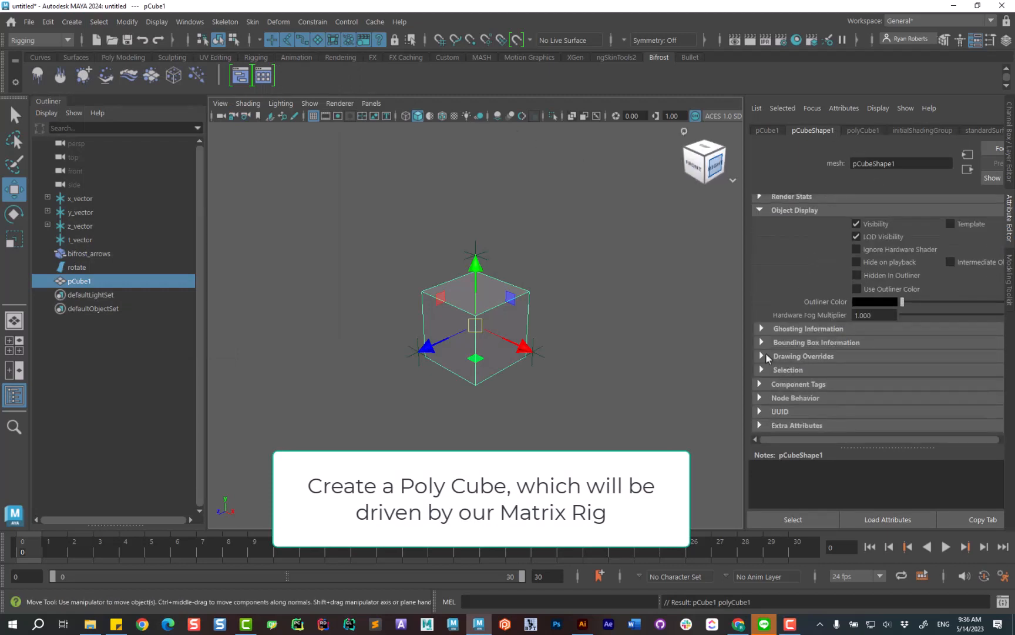
{"action": "left_click", "coordinate": [762, 356]}
{"action": "scroll", "coordinate": [826, 294], "scroll_direction": "down", "scroll_amount": 3}
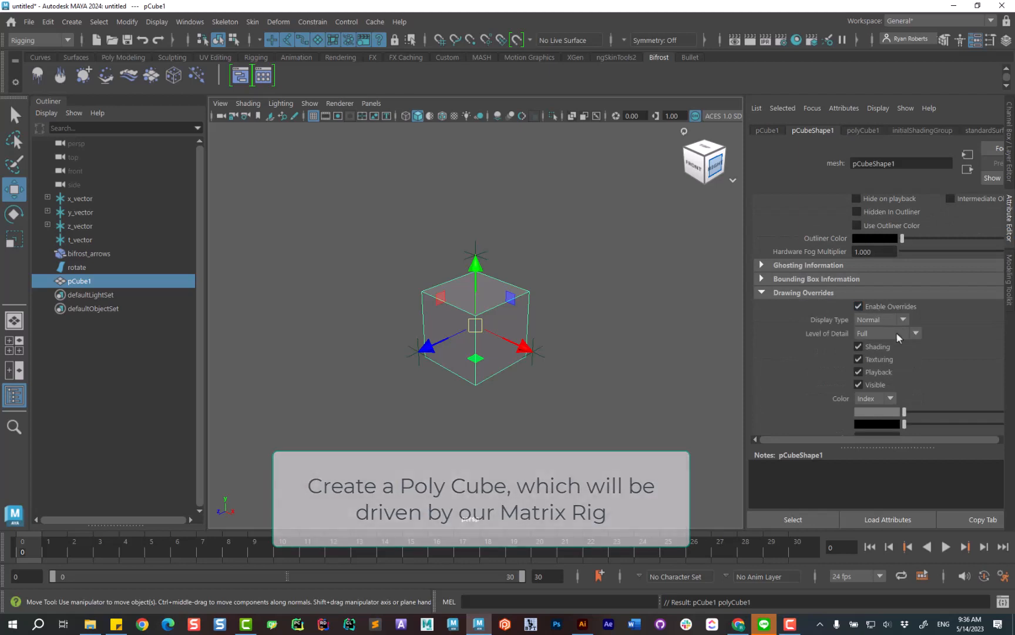
{"action": "left_click", "coordinate": [882, 320]}
{"action": "left_click", "coordinate": [882, 359]}
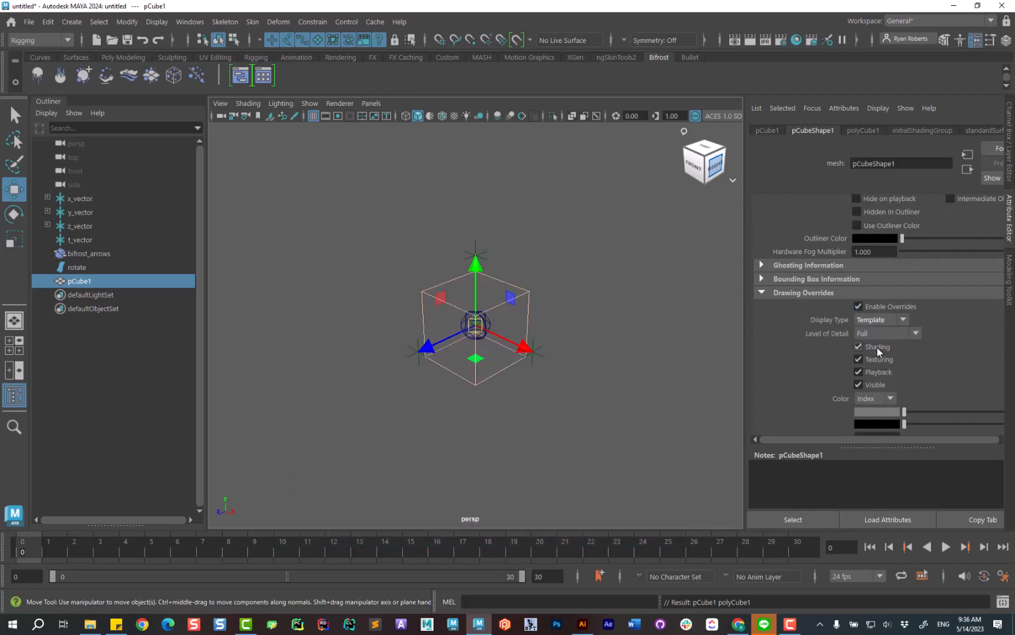
{"action": "left_click", "coordinate": [646, 315]}
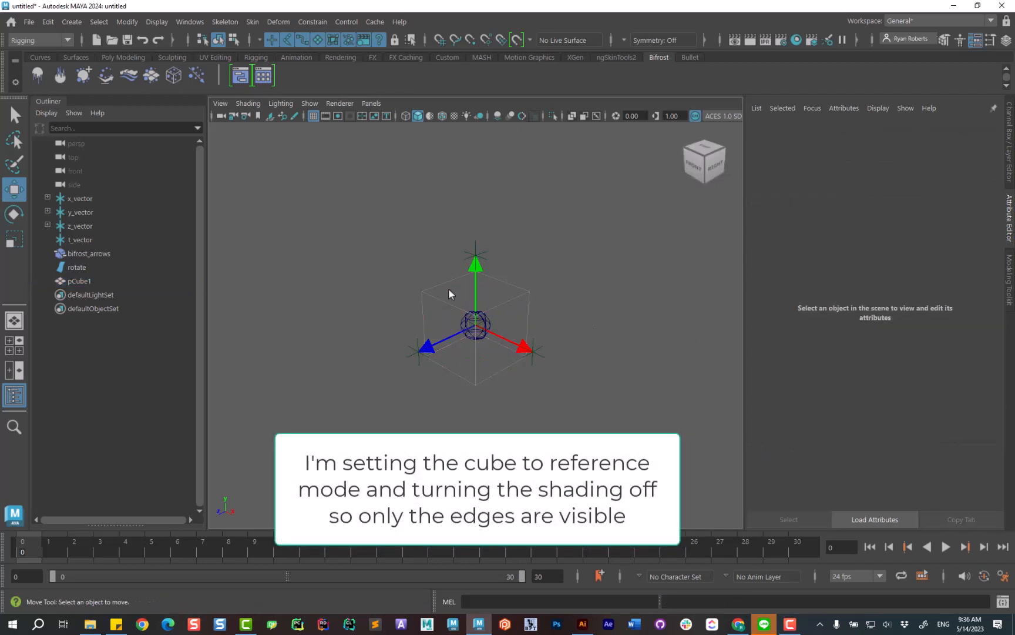
Step: Set the cube shape's display type to Reference and deselect the cube
{"action": "left_click", "coordinate": [79, 281]}
{"action": "left_click", "coordinate": [883, 320]}
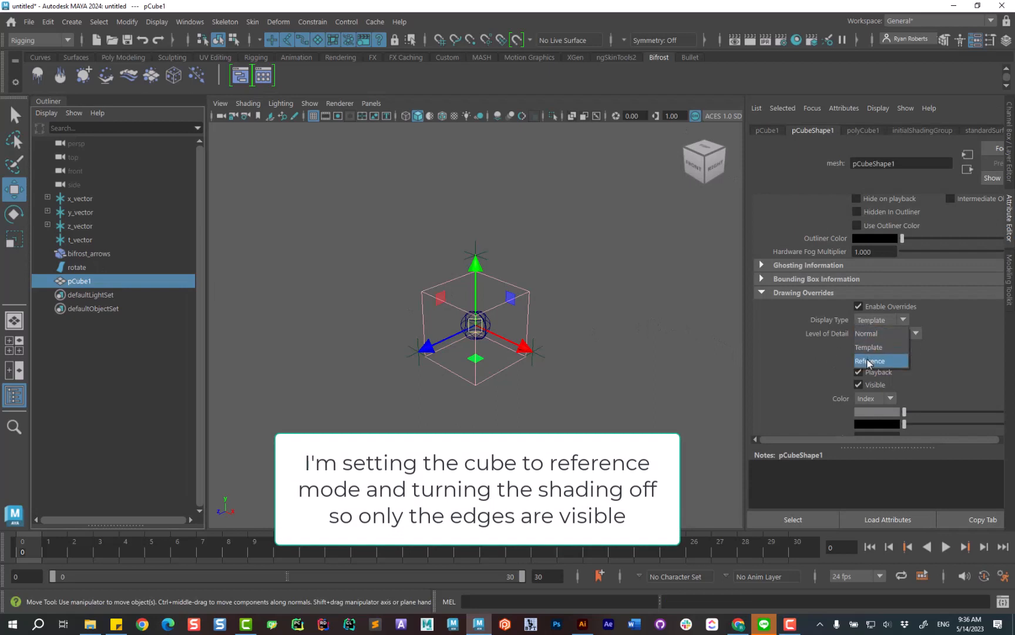
{"action": "left_click", "coordinate": [869, 360]}
{"action": "left_click", "coordinate": [644, 326]}
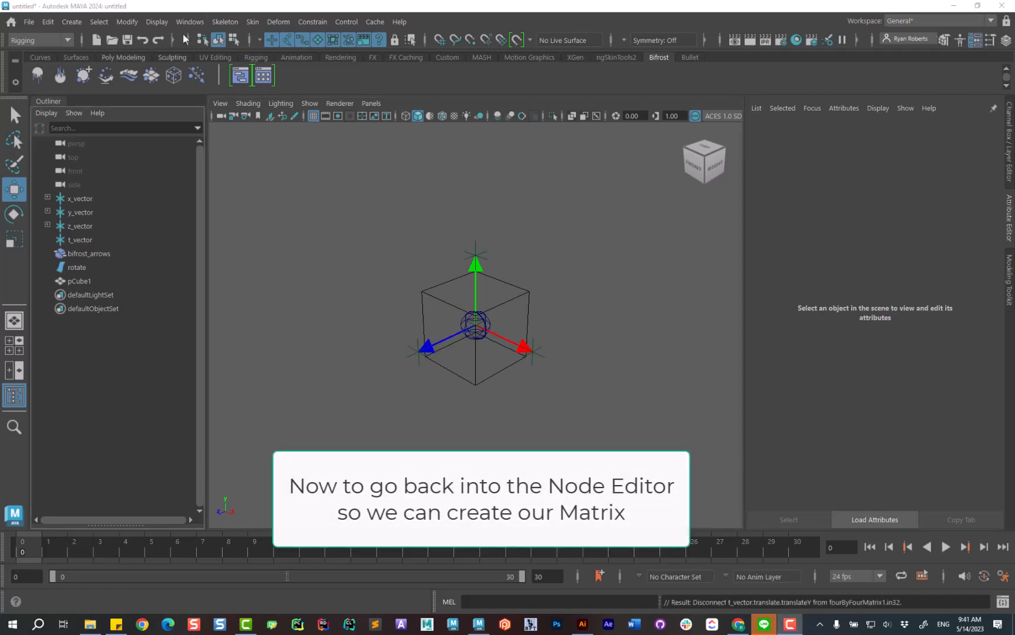
Step: Open the Node Editor and remove the bifrost_arrowsShape node from the graph
{"action": "left_click", "coordinate": [191, 22]}
{"action": "left_click", "coordinate": [221, 201]}
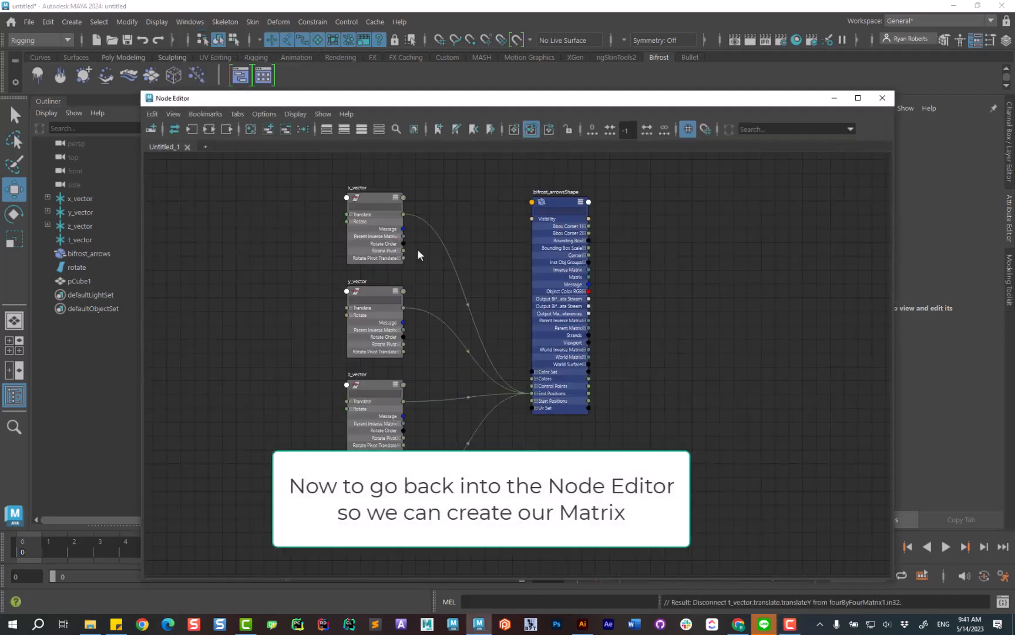
{"action": "left_click", "coordinate": [555, 206]}
{"action": "left_click", "coordinate": [287, 133]}
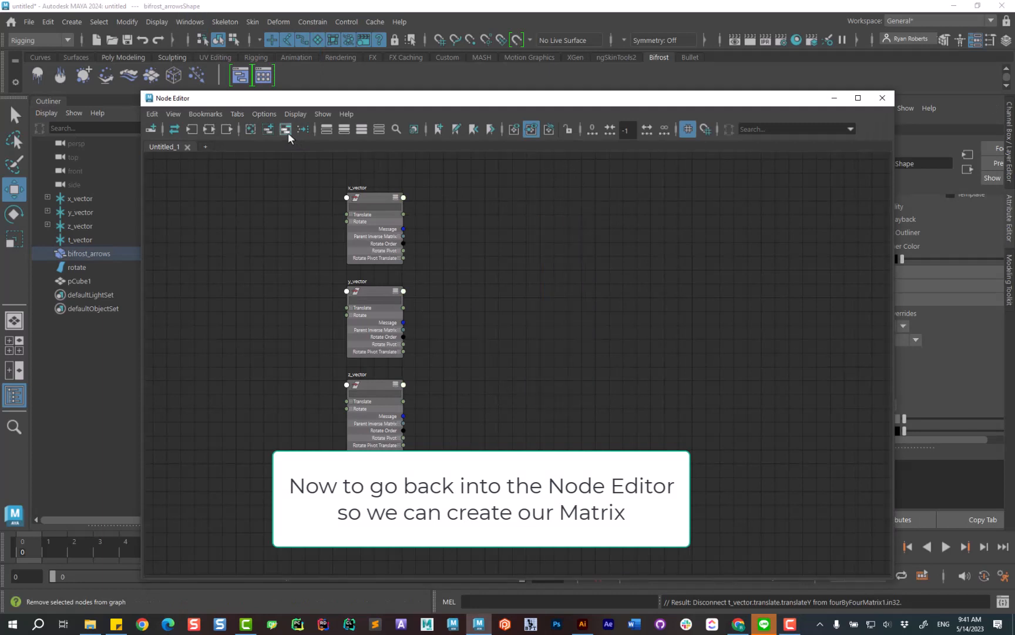
Step: Add pCube1 to the node graph, remove its shape node and place the transform node beside the vector nodes
{"action": "left_click", "coordinate": [79, 282]}
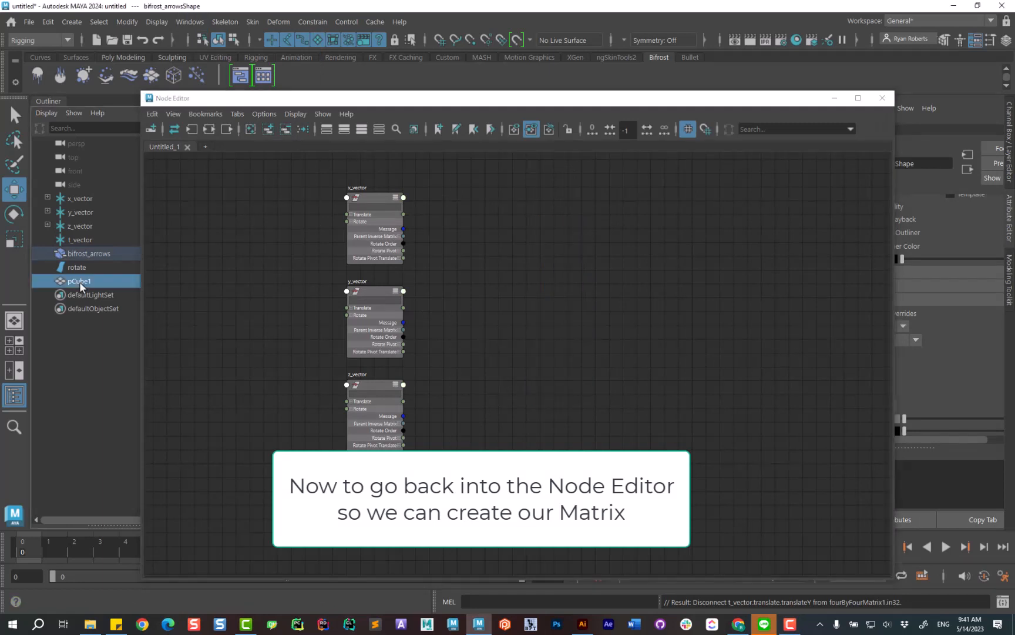
{"action": "left_click", "coordinate": [268, 132]}
{"action": "left_click", "coordinate": [703, 407]}
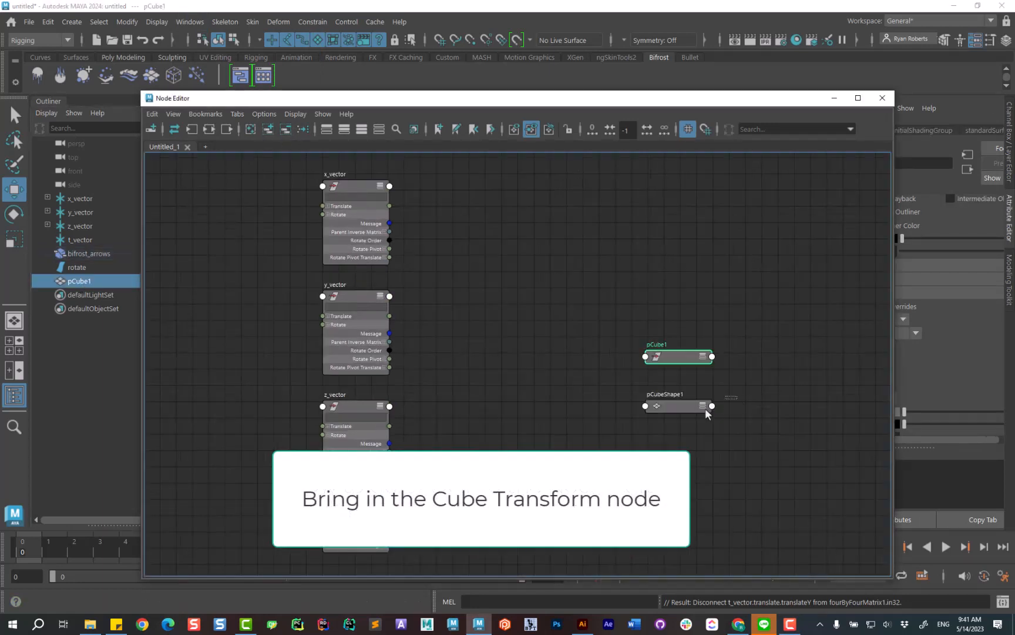
{"action": "left_click", "coordinate": [287, 131]}
{"action": "left_click_drag", "start_coordinate": [697, 352], "coordinate": [609, 253]}
{"action": "scroll", "coordinate": [576, 275], "scroll_direction": "up", "scroll_amount": 2}
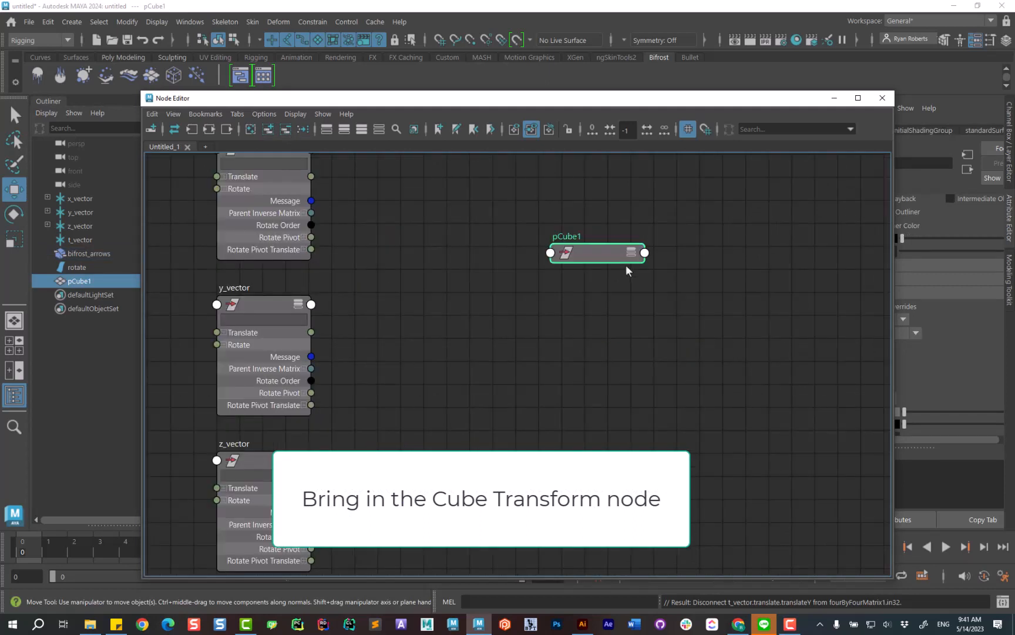
Step: Create a fourByFourMatrix node between x_vector and pCube1 and show all of its attributes
{"action": "middle_click_drag", "start_coordinate": [541, 339], "coordinate": [661, 452], "text": "alt"}
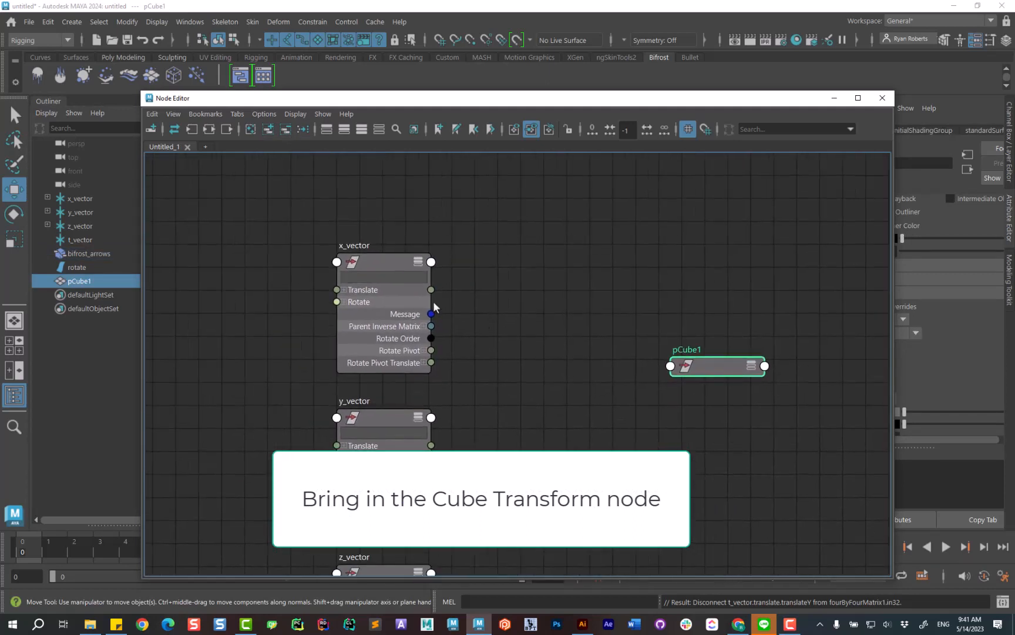
{"action": "left_click", "coordinate": [379, 262]}
{"action": "left_click", "coordinate": [505, 265]}
{"action": "key", "text": "Tab"}
{"action": "type", "text": "mat"}
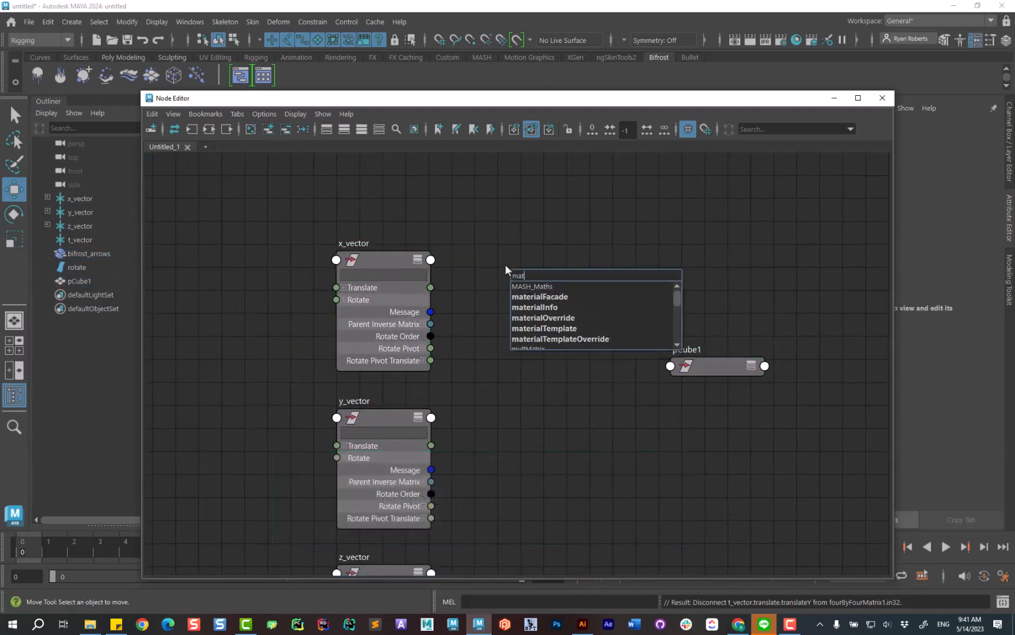
{"action": "type", "text": "rix"}
{"action": "left_click", "coordinate": [537, 345]}
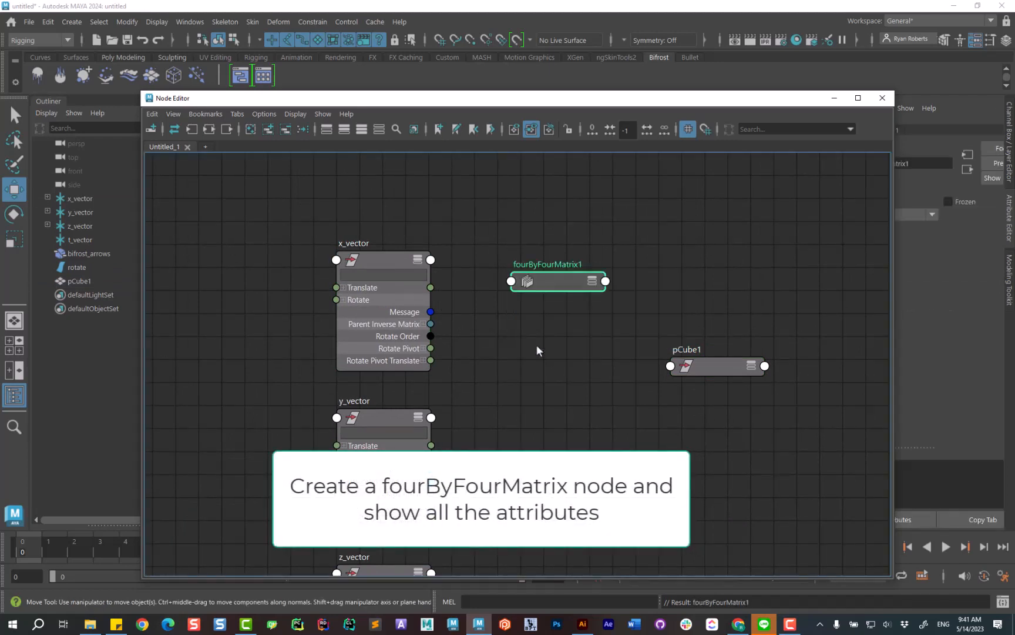
{"action": "middle_click_drag", "start_coordinate": [584, 295], "coordinate": [544, 215], "text": "alt"}
{"action": "right_click", "coordinate": [522, 204]}
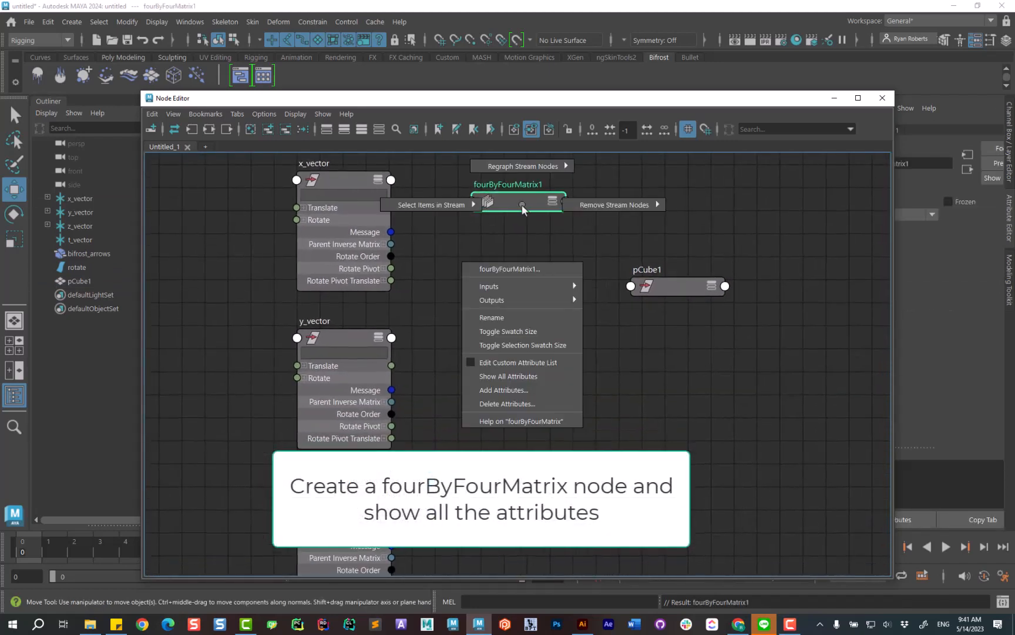
{"action": "left_click", "coordinate": [498, 375]}
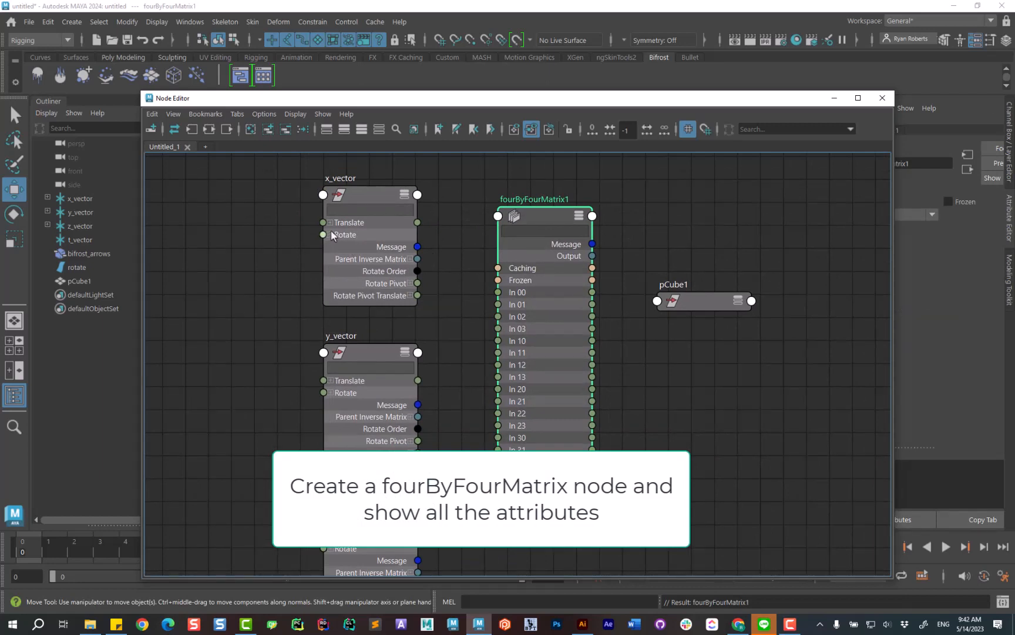
Step: Expand x_vector's Translate and connect Translate X, Y and Z to In 00, In 01 and In 02 of fourByFourMatrix1
{"action": "left_click", "coordinate": [330, 222]}
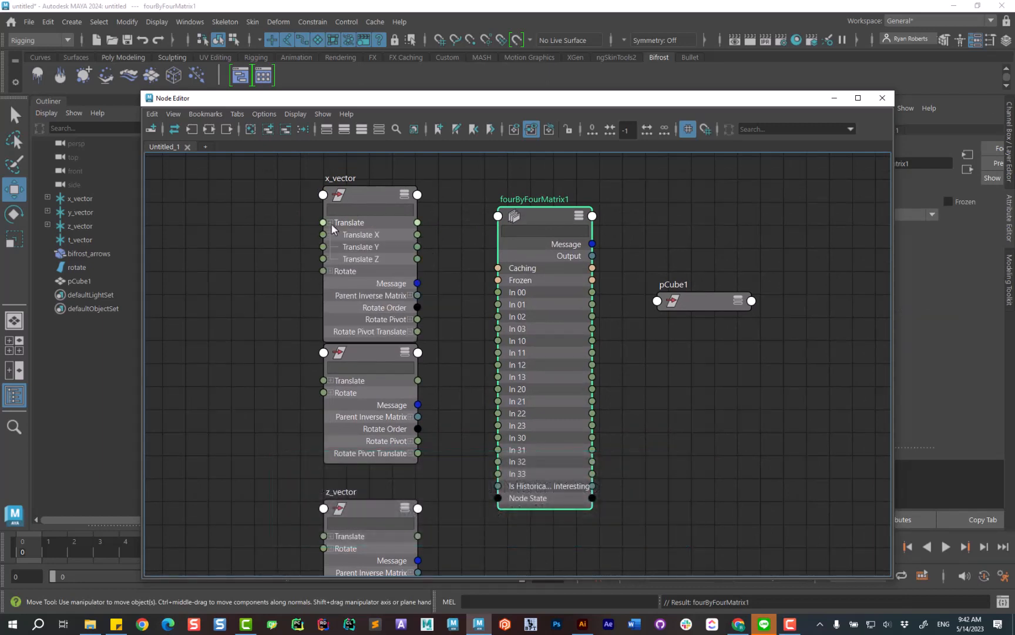
{"action": "left_click_drag", "start_coordinate": [385, 199], "coordinate": [358, 167]}
{"action": "left_click_drag", "start_coordinate": [392, 208], "coordinate": [497, 305]}
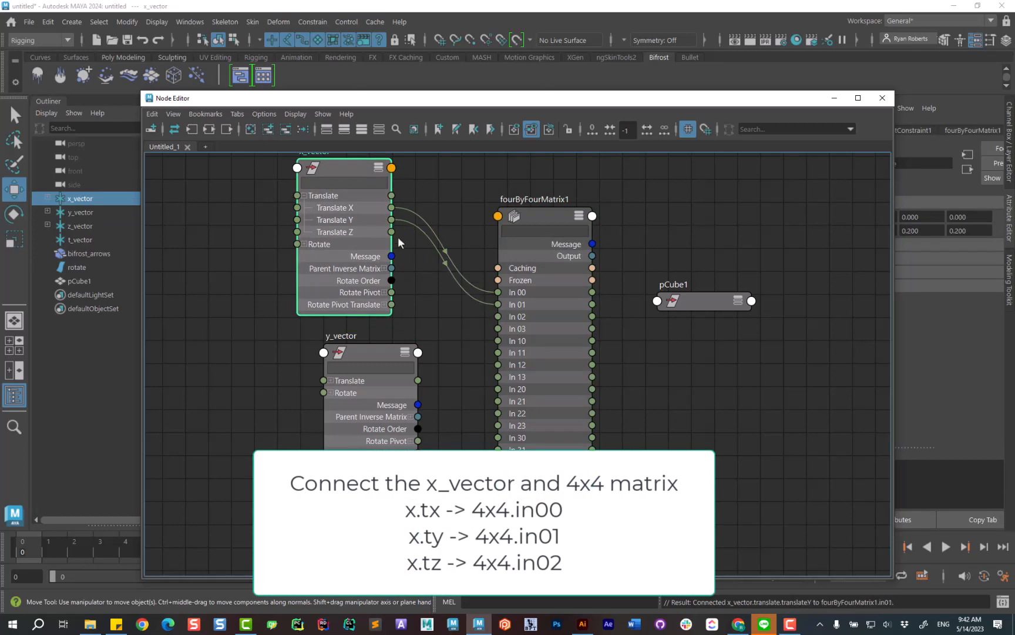
Step: Expand y_vector's Translate and connect Translate X, Y and Z to In 10, In 11 and In 12 of fourByFourMatrix1
{"action": "middle_click_drag", "start_coordinate": [457, 365], "coordinate": [463, 294]}
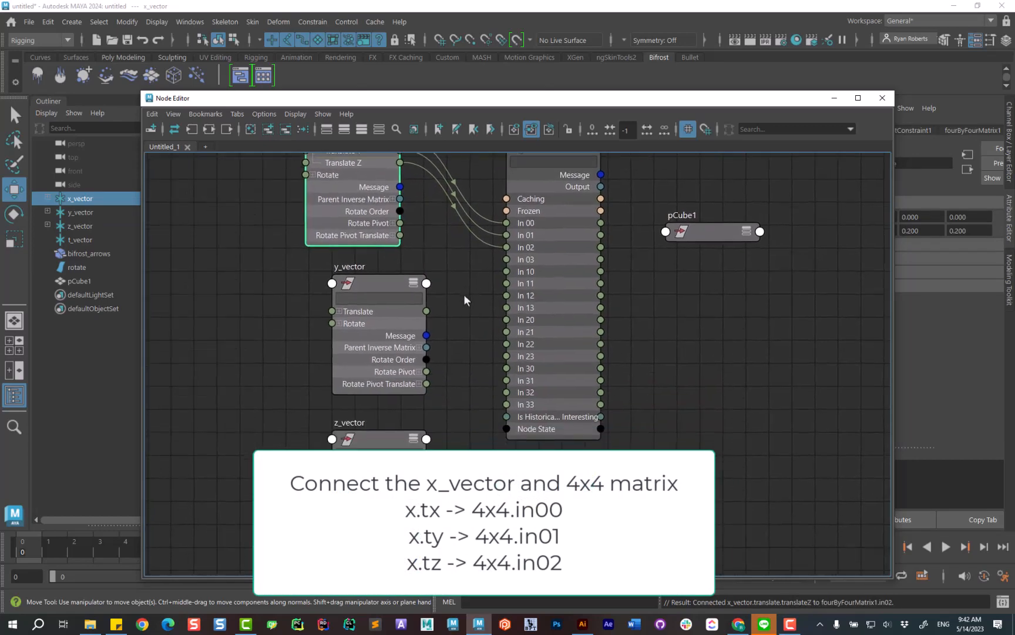
{"action": "left_click", "coordinate": [341, 307]}
{"action": "middle_click_drag", "start_coordinate": [410, 318], "coordinate": [358, 305]}
{"action": "left_click_drag", "start_coordinate": [381, 305], "coordinate": [447, 290]}
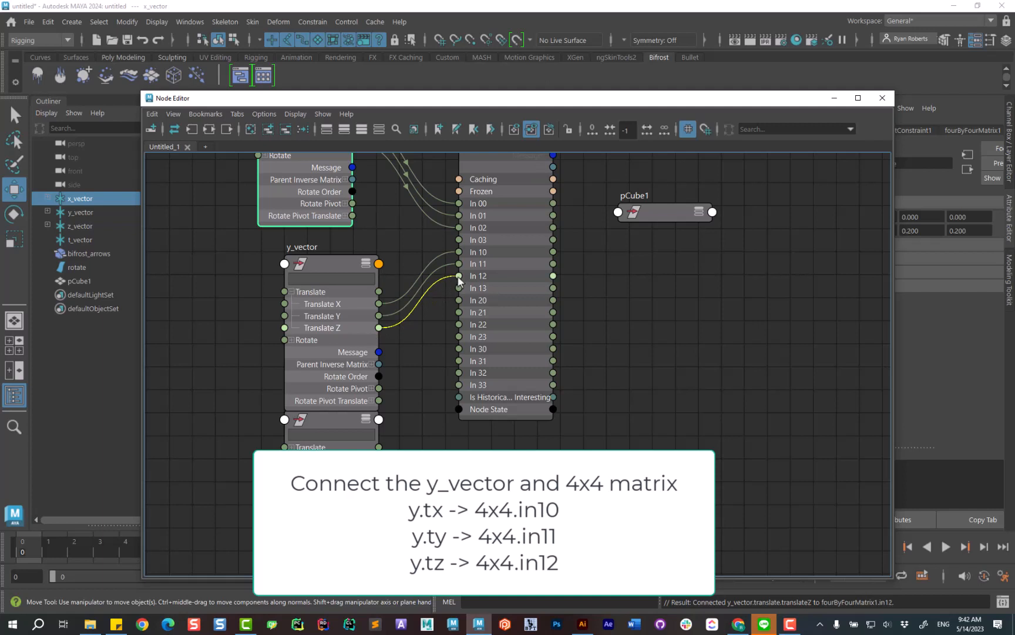
Step: Switch the x_vector and y_vector nodes to their custom attribute view and move y_vector away from z_vector
{"action": "middle_click_drag", "start_coordinate": [426, 366], "coordinate": [466, 432], "text": "alt"}
{"action": "left_click_drag", "start_coordinate": [281, 270], "coordinate": [378, 333]}
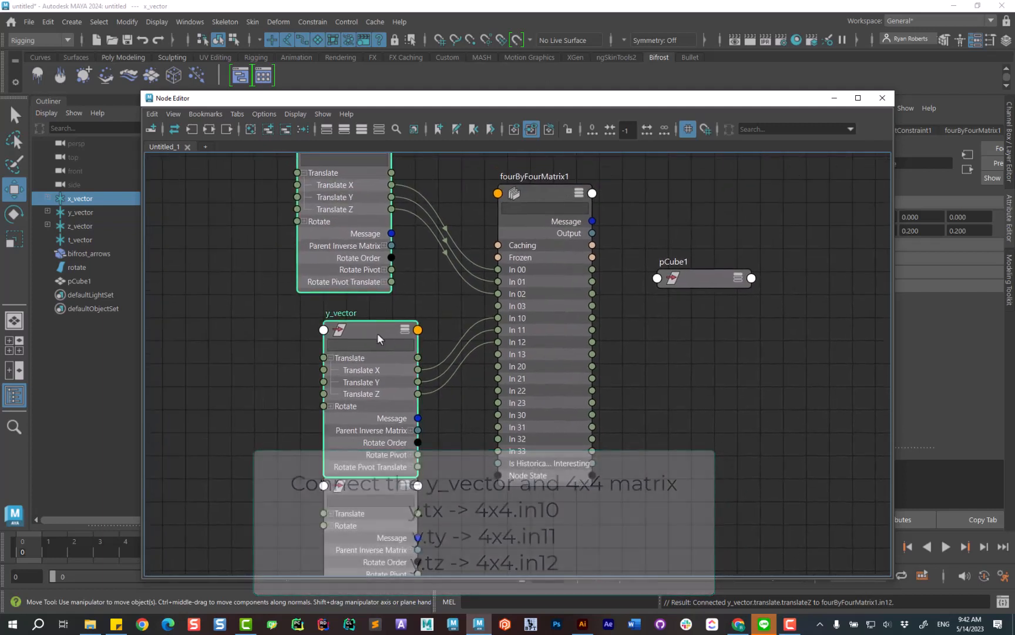
{"action": "left_click", "coordinate": [379, 129]}
{"action": "middle_click_drag", "start_coordinate": [389, 333], "coordinate": [387, 258], "text": "alt"}
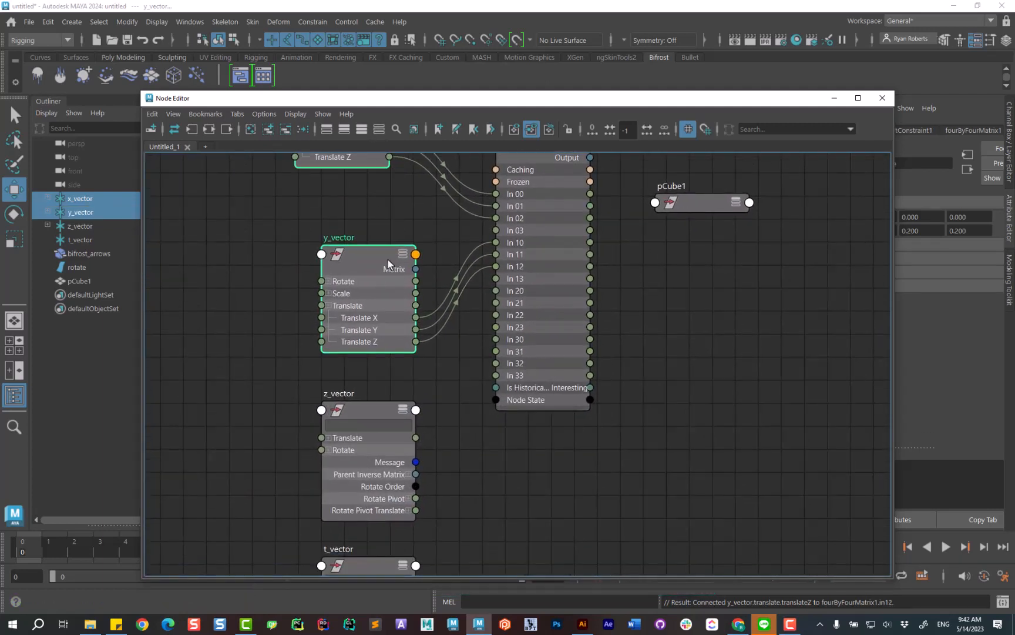
{"action": "left_click_drag", "start_coordinate": [372, 253], "coordinate": [351, 226]}
Step: Move z_vector up below y_vector and connect its Translate X, Y and Z to In 20, In 21 and In 22 of fourByFourMatrix1
{"action": "left_click_drag", "start_coordinate": [378, 412], "coordinate": [374, 361]}
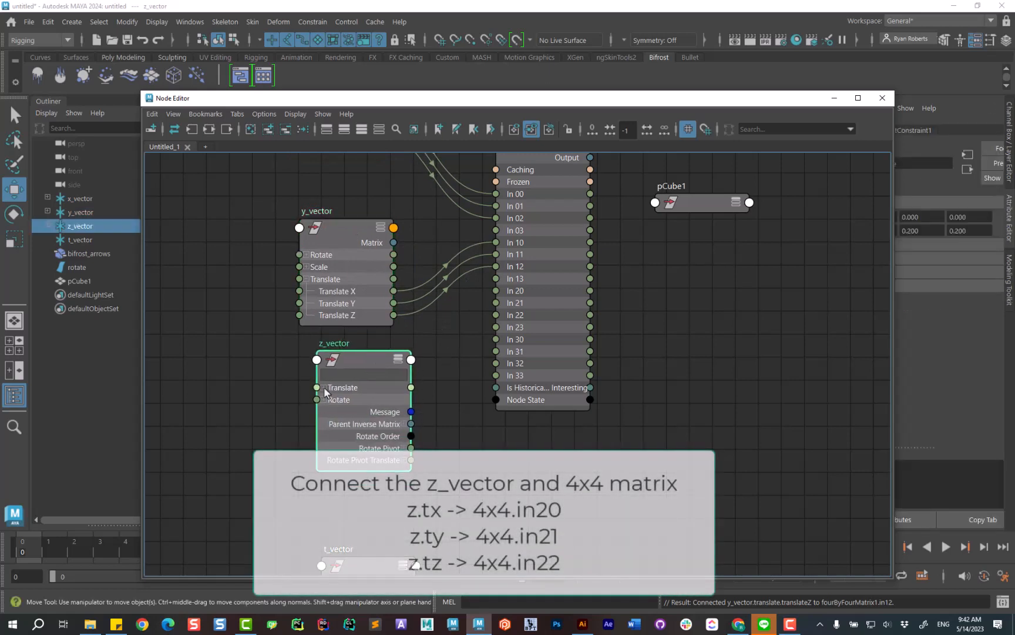
{"action": "left_click", "coordinate": [324, 388]}
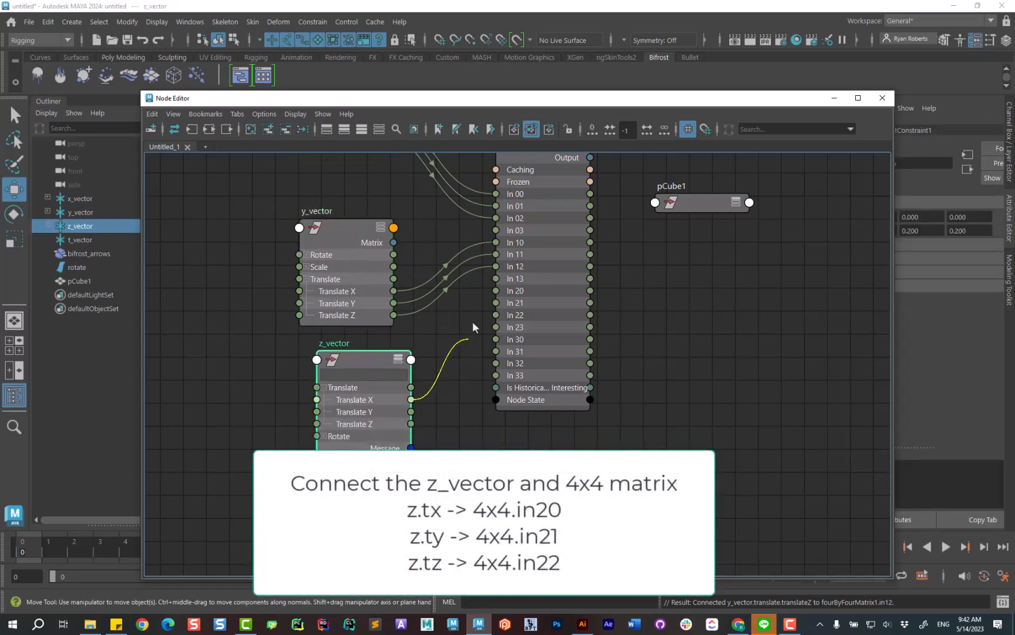
{"action": "left_click_drag", "start_coordinate": [495, 295], "coordinate": [496, 292]}
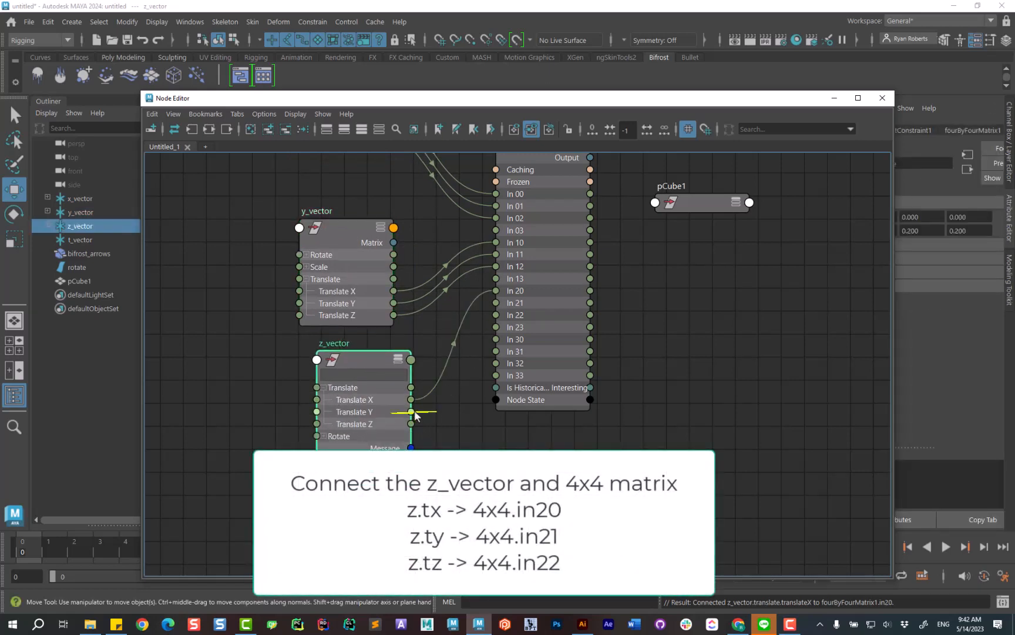
{"action": "left_click_drag", "start_coordinate": [410, 424], "coordinate": [495, 315]}
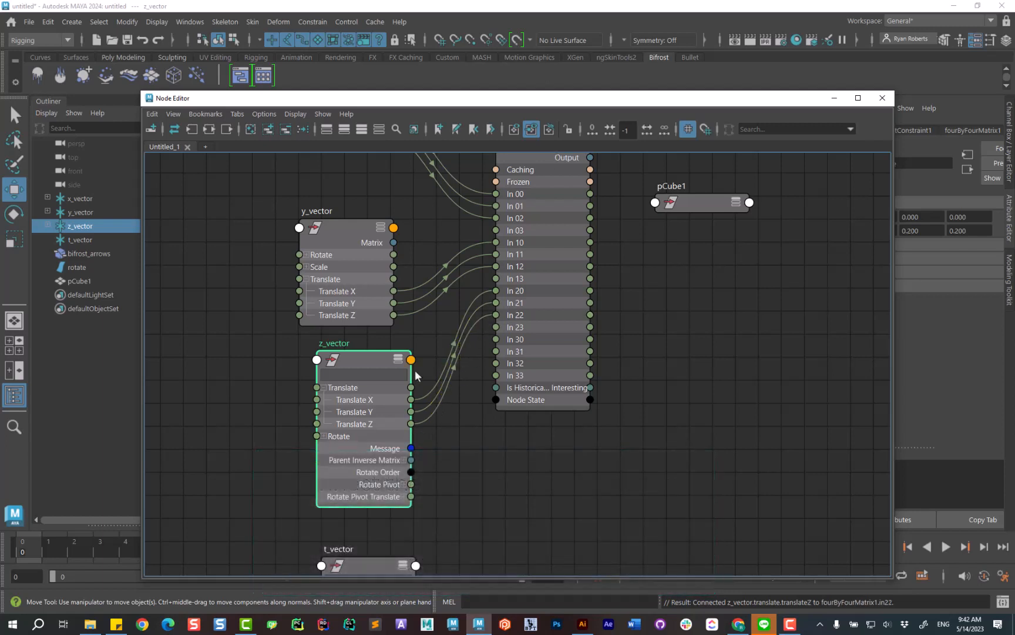
Step: Switch z_vector to its custom attribute view, align it under y_vector and move fourByFourMatrix1 lower in the graph
{"action": "left_click", "coordinate": [380, 130]}
{"action": "left_click_drag", "start_coordinate": [364, 361], "coordinate": [349, 354]}
{"action": "middle_click_drag", "start_coordinate": [438, 470], "coordinate": [394, 551], "text": "alt"}
{"action": "left_click_drag", "start_coordinate": [494, 222], "coordinate": [538, 368]}
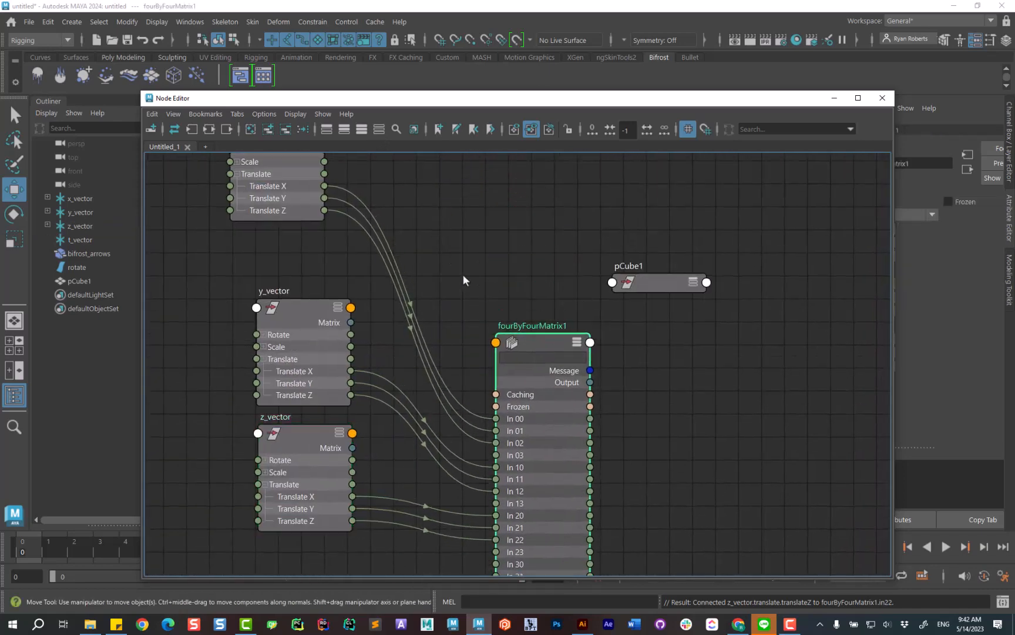
Step: Place t_vector under z_vector and connect its Translate X, Y and Z to In 30, In 31 and In 32 of fourByFourMatrix1
{"action": "middle_click_drag", "start_coordinate": [463, 276], "coordinate": [488, 194], "text": "alt"}
{"action": "left_click_drag", "start_coordinate": [359, 418], "coordinate": [342, 329]}
{"action": "left_click", "coordinate": [371, 350]}
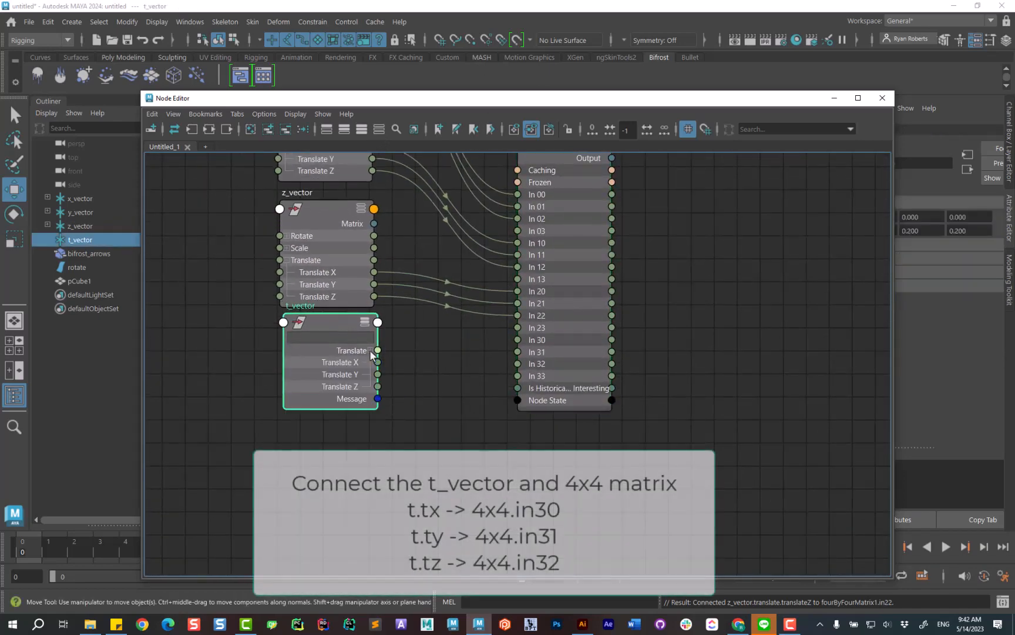
{"action": "left_click_drag", "start_coordinate": [501, 347], "coordinate": [518, 339]}
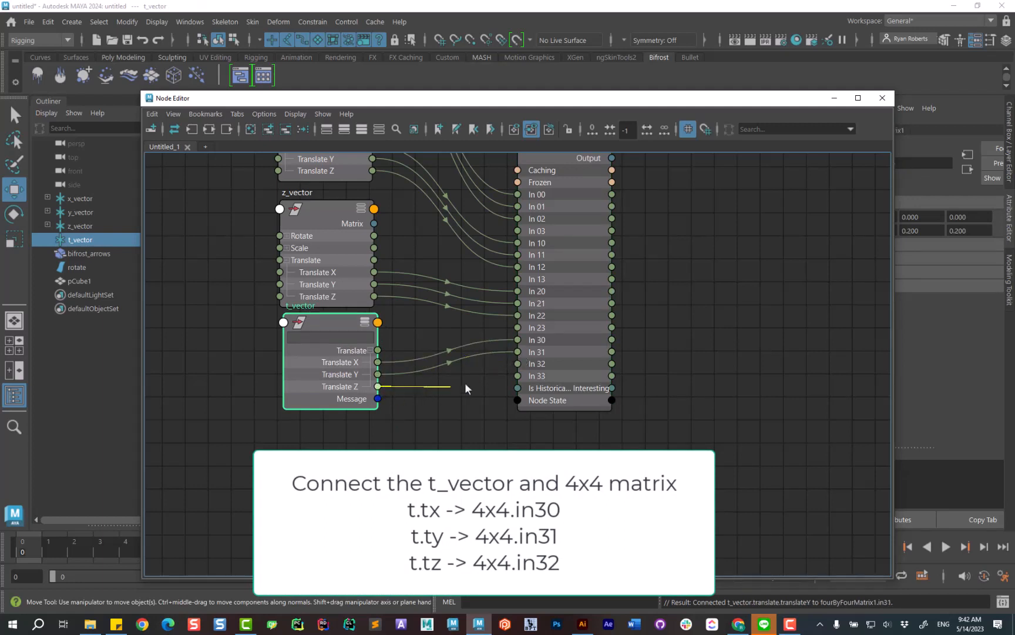
Step: Arrange the four vector nodes in a column with fourByFourMatrix1 beside them and pCube1 on the far side
{"action": "key", "text": "a"}
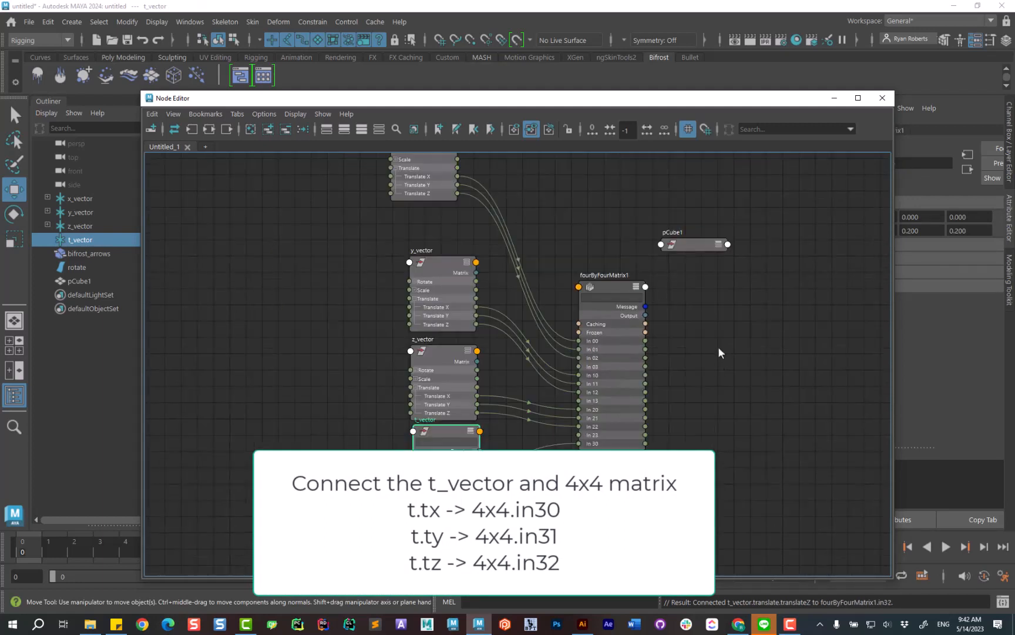
{"action": "left_click_drag", "start_coordinate": [346, 304], "coordinate": [419, 398]}
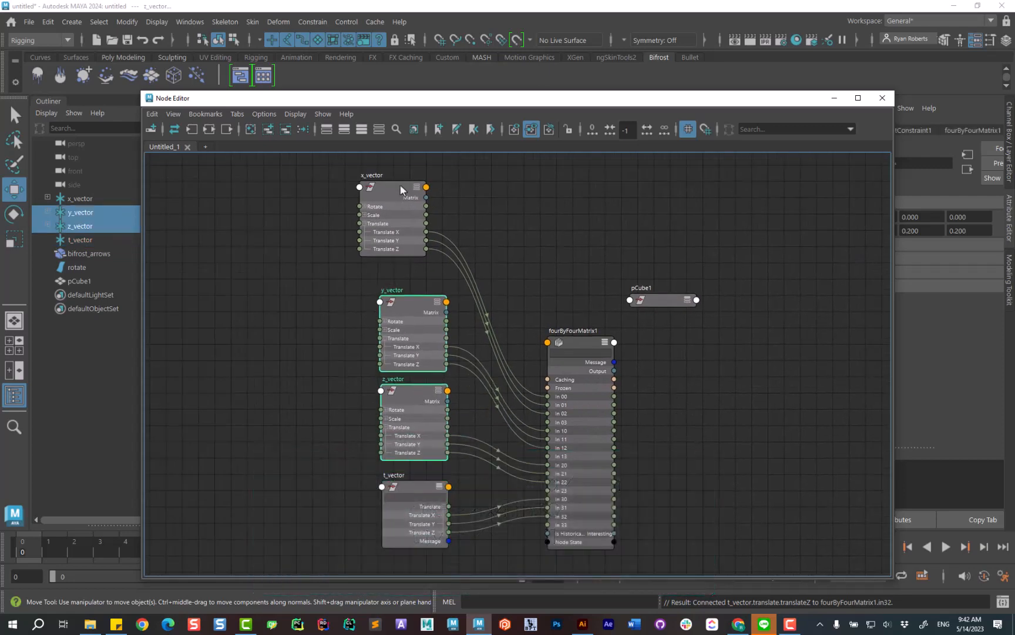
{"action": "left_click_drag", "start_coordinate": [404, 189], "coordinate": [426, 213]}
{"action": "middle_click_drag", "start_coordinate": [561, 244], "coordinate": [441, 203], "text": "alt"}
{"action": "left_click_drag", "start_coordinate": [557, 260], "coordinate": [644, 281]}
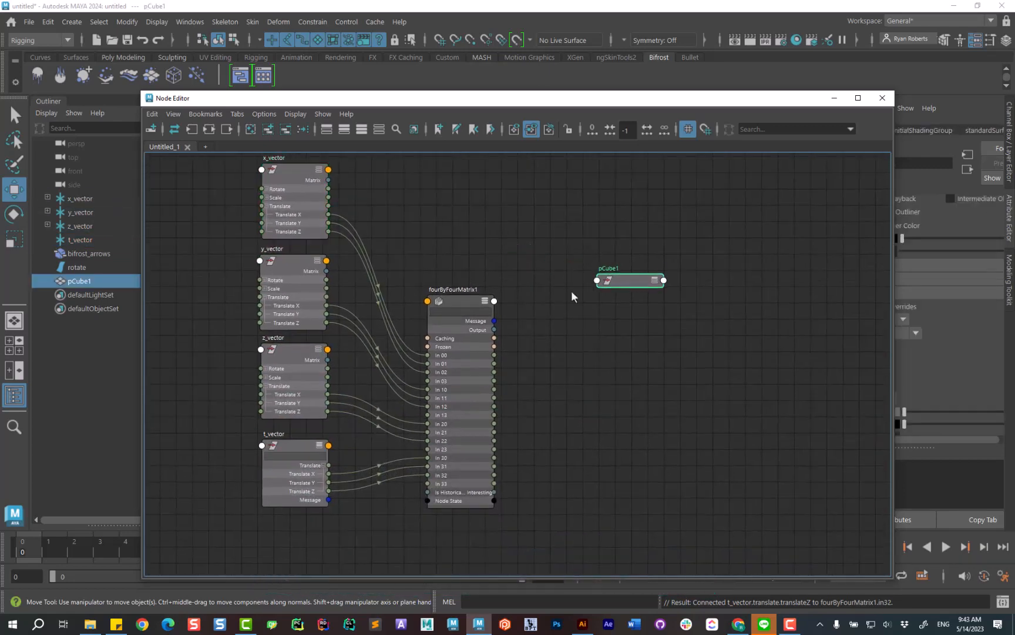
{"action": "left_click_drag", "start_coordinate": [462, 301], "coordinate": [468, 233]}
{"action": "middle_click_drag", "start_coordinate": [550, 388], "coordinate": [498, 417], "text": "alt"}
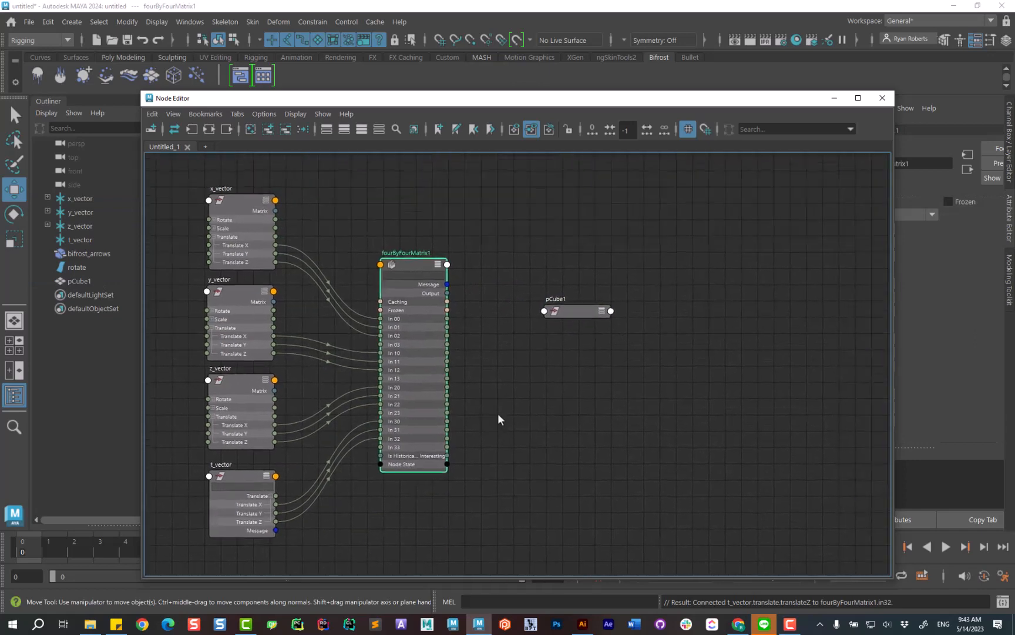
Step: Connect the Output of fourByFourMatrix1 to the offsetParentMatrix of pCube1
{"action": "scroll", "coordinate": [500, 403], "scroll_direction": "up", "scroll_amount": 3}
{"action": "left_click_drag", "start_coordinate": [423, 255], "coordinate": [438, 262]}
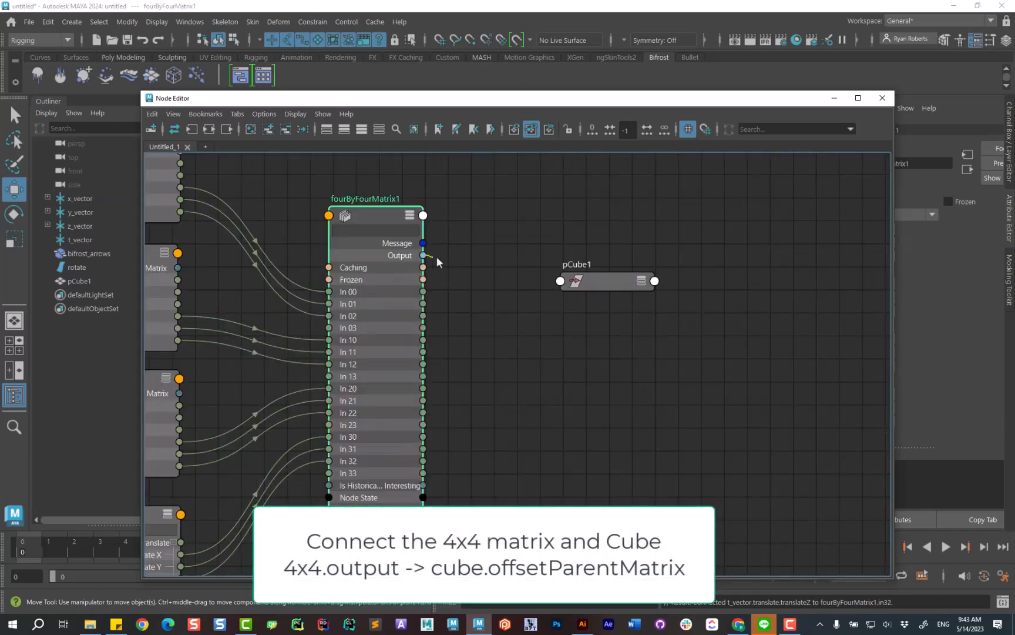
{"action": "left_click_drag", "start_coordinate": [562, 284], "coordinate": [589, 289]}
{"action": "scroll", "coordinate": [481, 321], "scroll_direction": "down", "scroll_amount": 10}
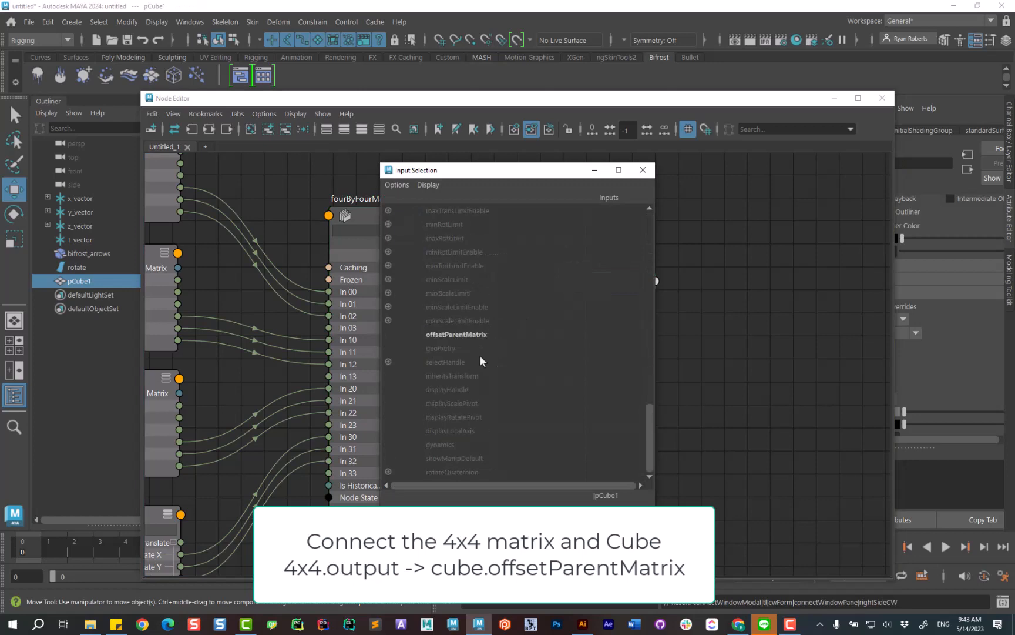
{"action": "left_click", "coordinate": [476, 333]}
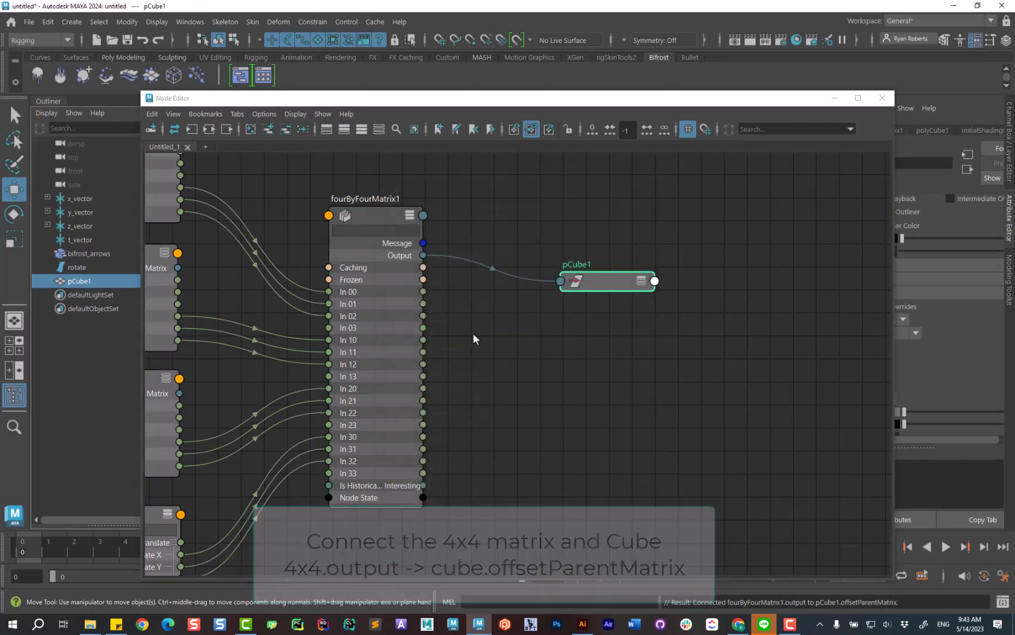
Step: Show the connected Offset Parent Matrix attribute on the pCube1 node and close the Node Editor
{"action": "middle_click_drag", "start_coordinate": [519, 375], "coordinate": [628, 398], "text": "alt"}
{"action": "scroll", "coordinate": [679, 420], "scroll_direction": "down", "scroll_amount": 2}
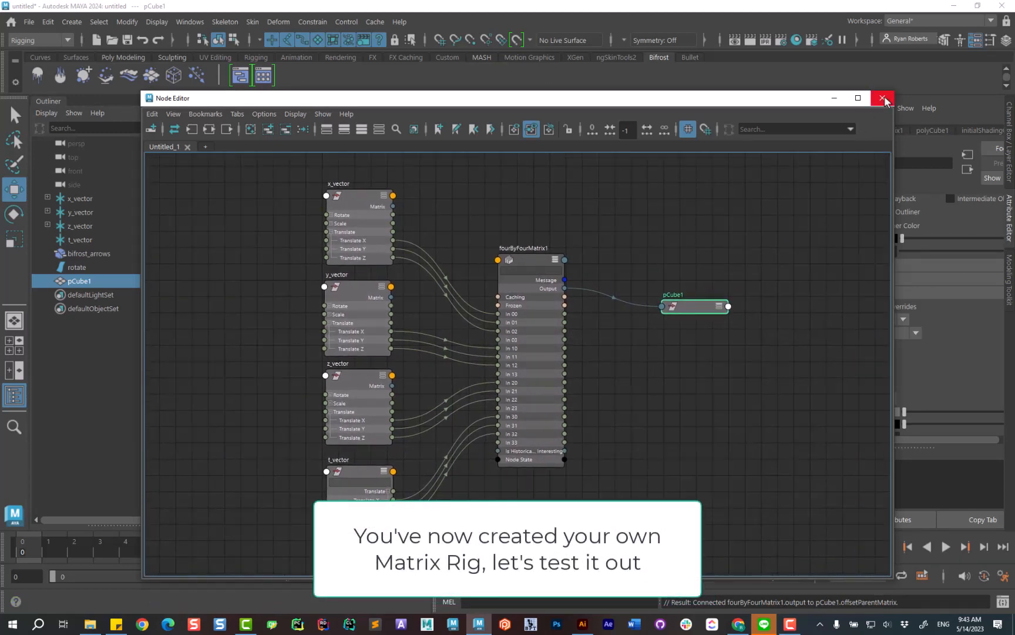
{"action": "left_click", "coordinate": [720, 306]}
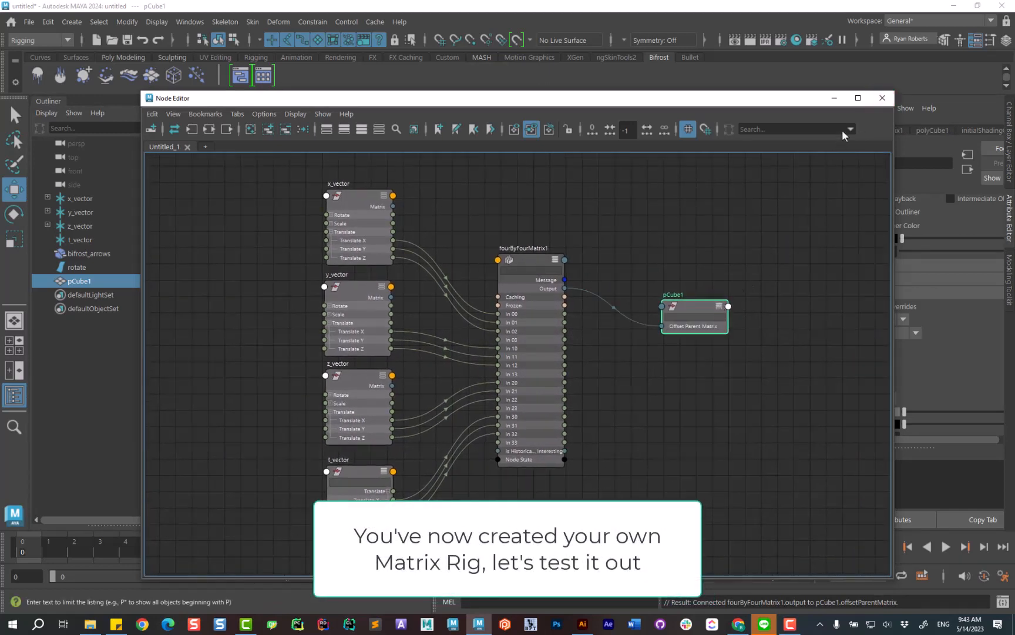
{"action": "left_click", "coordinate": [883, 98]}
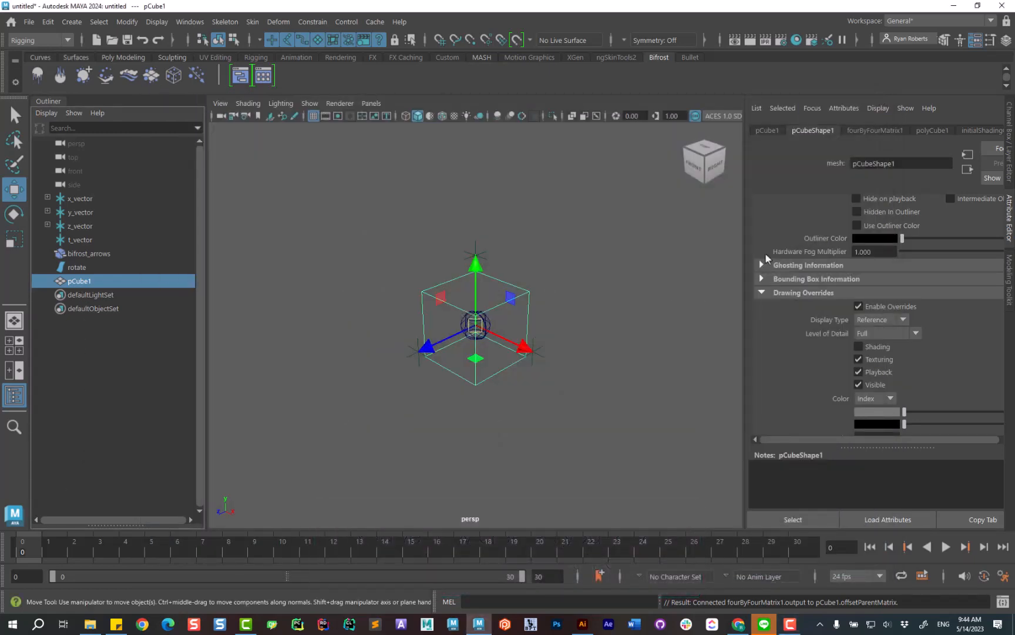
Step: Open pCube1's transform attributes in a separate window, expand Offset Parent Matrix to its Matrix values and bring up the Channel Box
{"action": "left_click", "coordinate": [768, 131]}
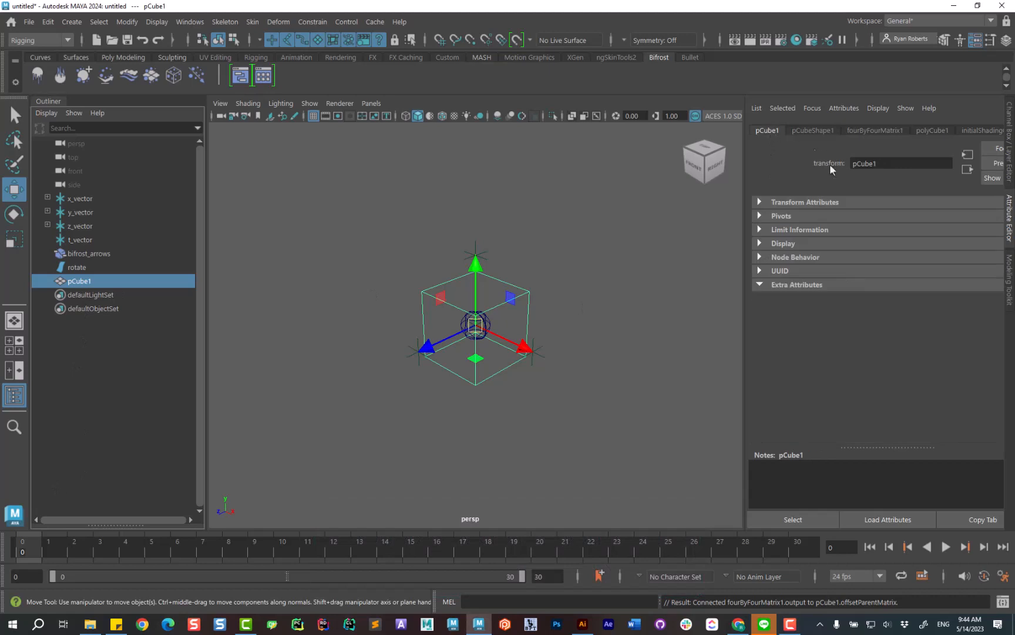
{"action": "left_click", "coordinate": [975, 520]}
{"action": "left_click_drag", "start_coordinate": [528, 219], "coordinate": [760, 232]}
{"action": "left_click", "coordinate": [509, 344]}
{"action": "left_click", "coordinate": [570, 362]}
{"action": "left_click", "coordinate": [1008, 140]}
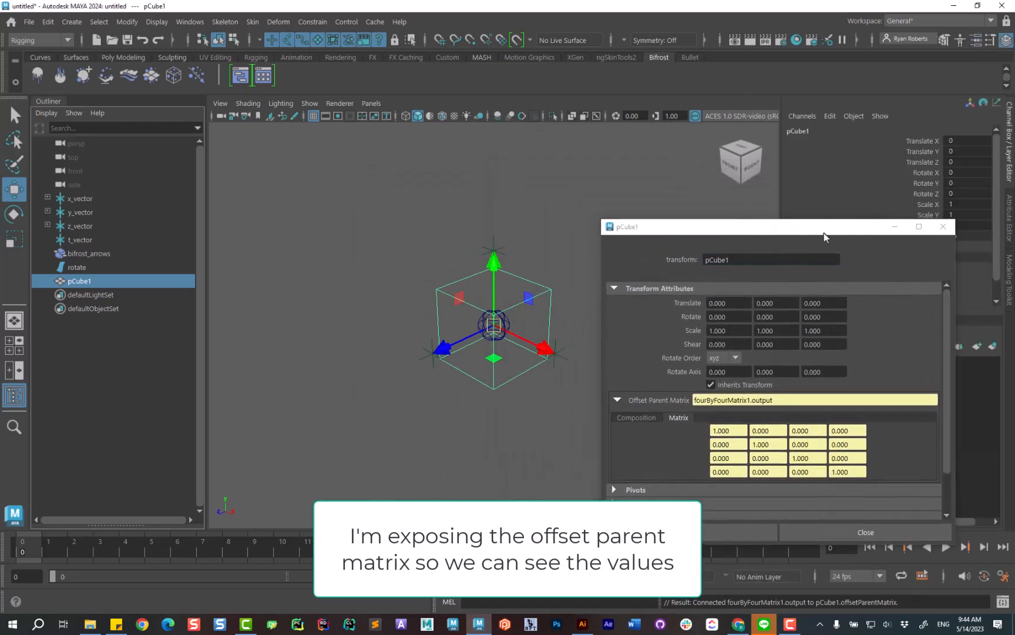
Step: Reposition and shrink the pCube1 attribute window so the offset parent matrix values show beside the cube
{"action": "left_click_drag", "start_coordinate": [824, 237], "coordinate": [802, 262]}
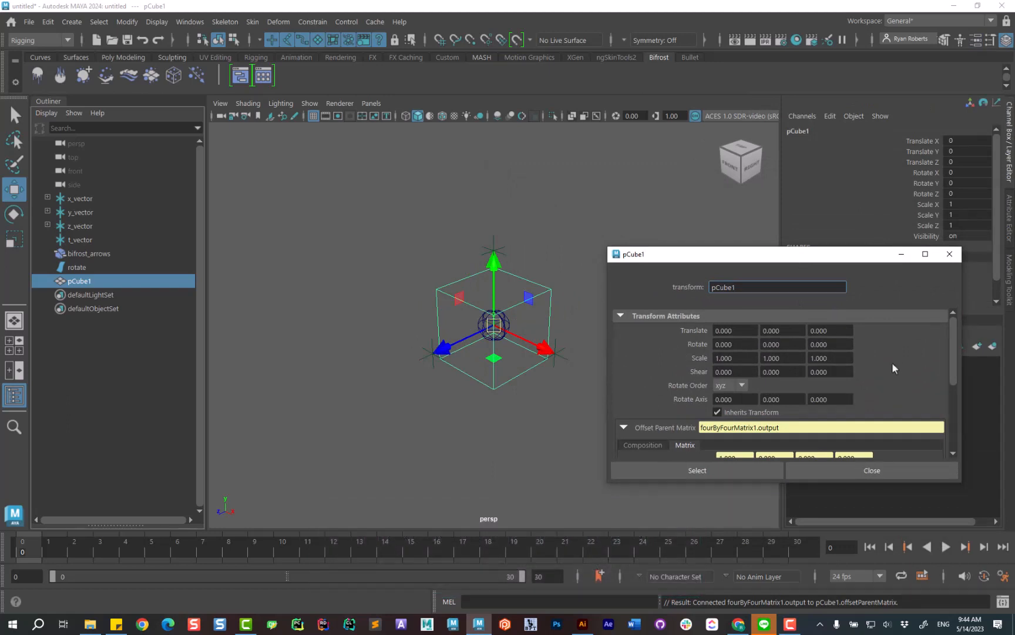
{"action": "scroll", "coordinate": [885, 369], "scroll_direction": "down", "scroll_amount": 3}
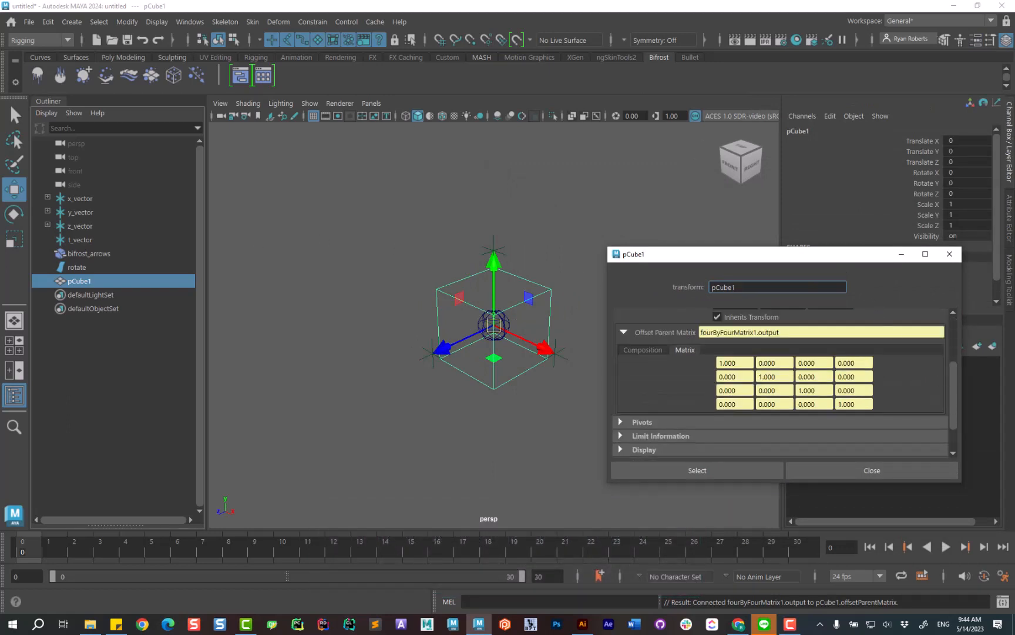
{"action": "left_click_drag", "start_coordinate": [607, 390], "coordinate": [682, 391]}
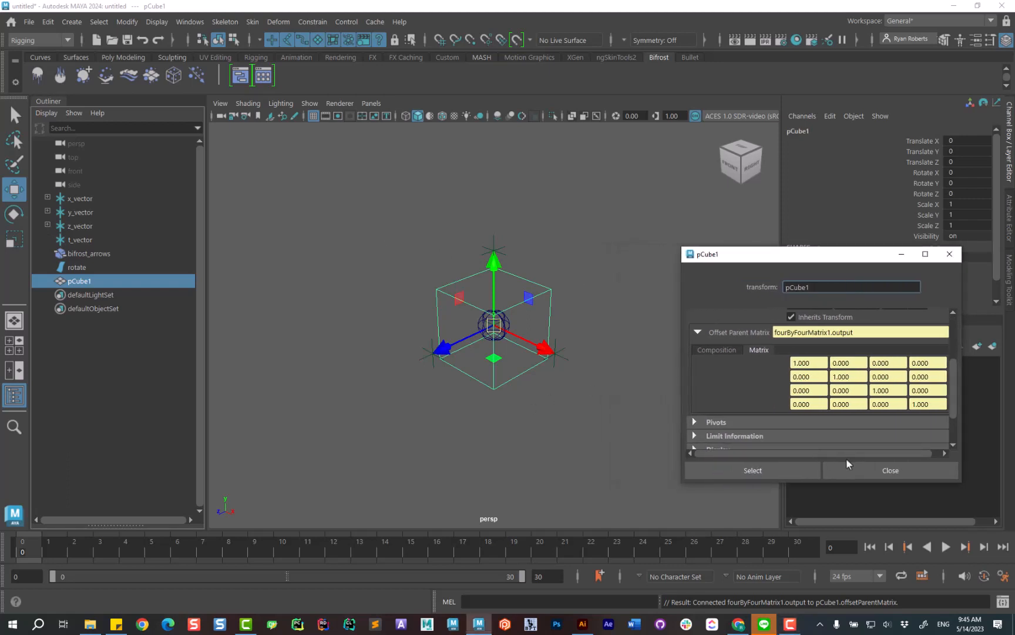
Step: Test the rig by rotating the rotate sphere control around Y to about -64 degrees
{"action": "left_click", "coordinate": [85, 239]}
{"action": "left_click", "coordinate": [121, 269]}
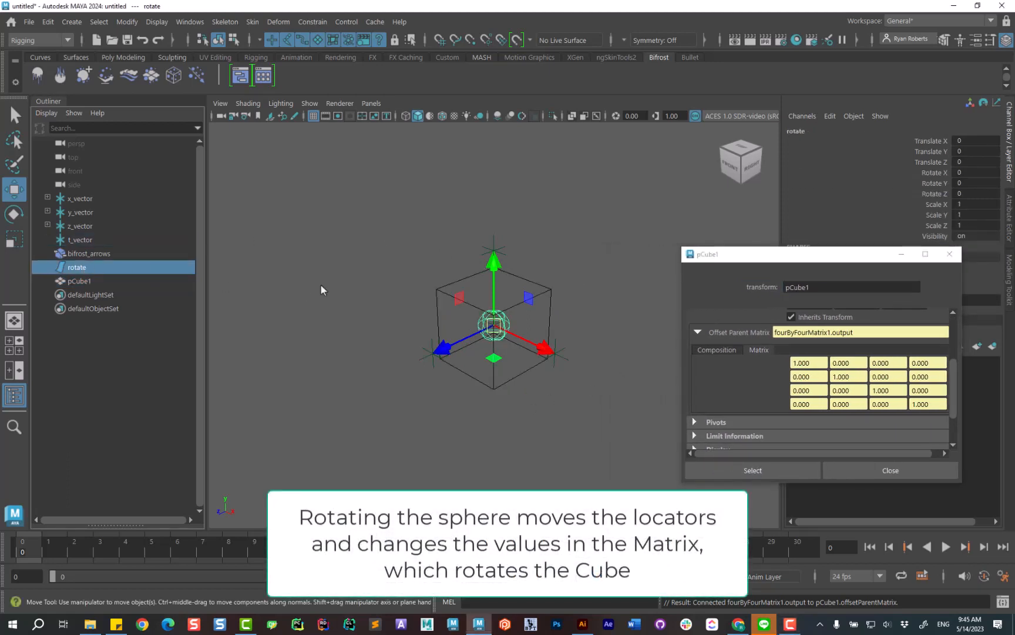
{"action": "key", "text": "e"}
{"action": "left_click_drag", "start_coordinate": [488, 338], "coordinate": [536, 325]}
{"action": "left_click_drag", "start_coordinate": [481, 298], "coordinate": [485, 303]}
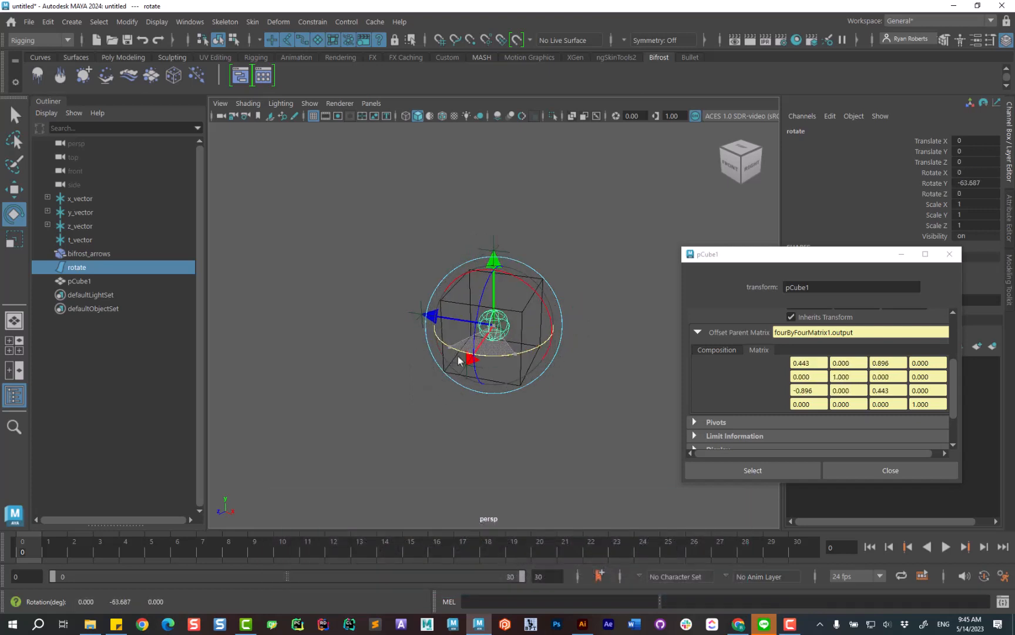
Step: Try rotating the rotate sphere control around another axis, and undo the test rotations
{"action": "left_click_drag", "start_coordinate": [457, 356], "coordinate": [561, 258]}
{"action": "key", "text": "ctrl+z"}
{"action": "key", "text": "ctrl+z"}
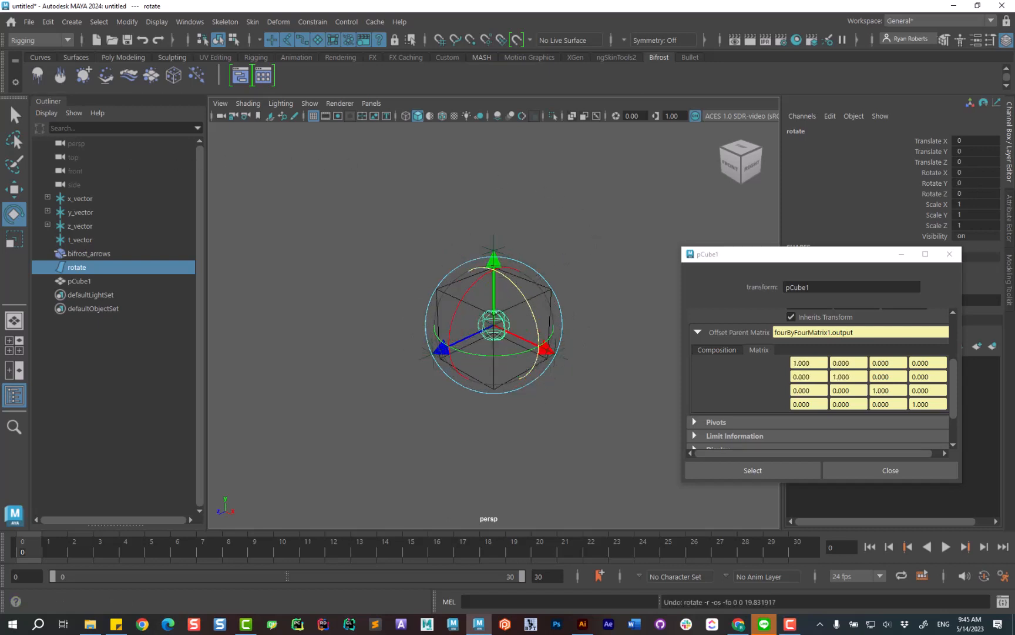
Step: Test scaling the cube by moving the x_vector, y_vector and z_vector locators along their own axes, and undo the moves
{"action": "left_click", "coordinate": [104, 198]}
{"action": "key", "text": "w"}
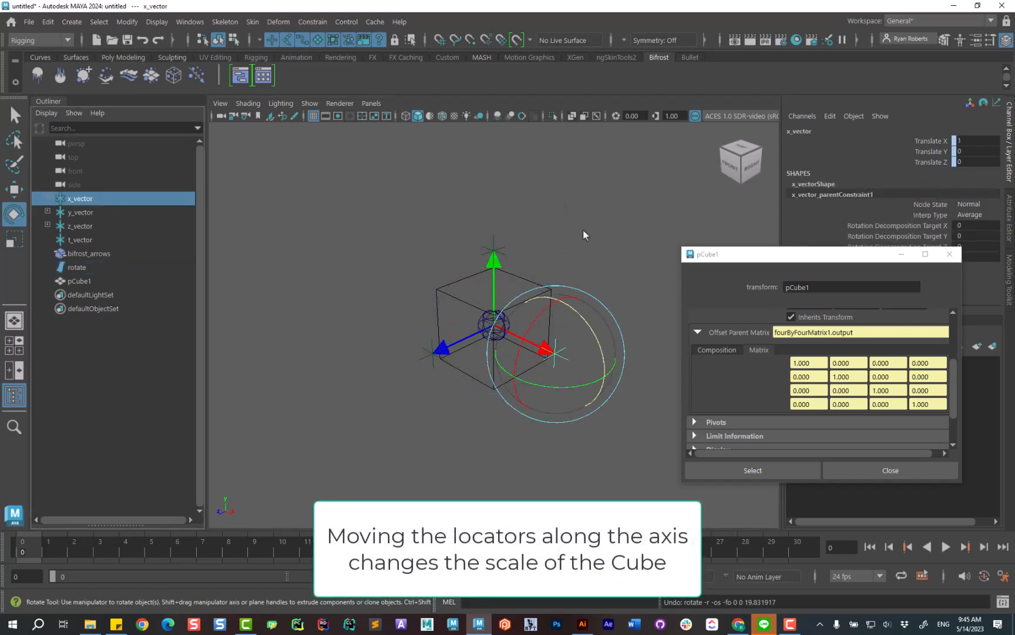
{"action": "left_click_drag", "start_coordinate": [612, 382], "coordinate": [735, 449]}
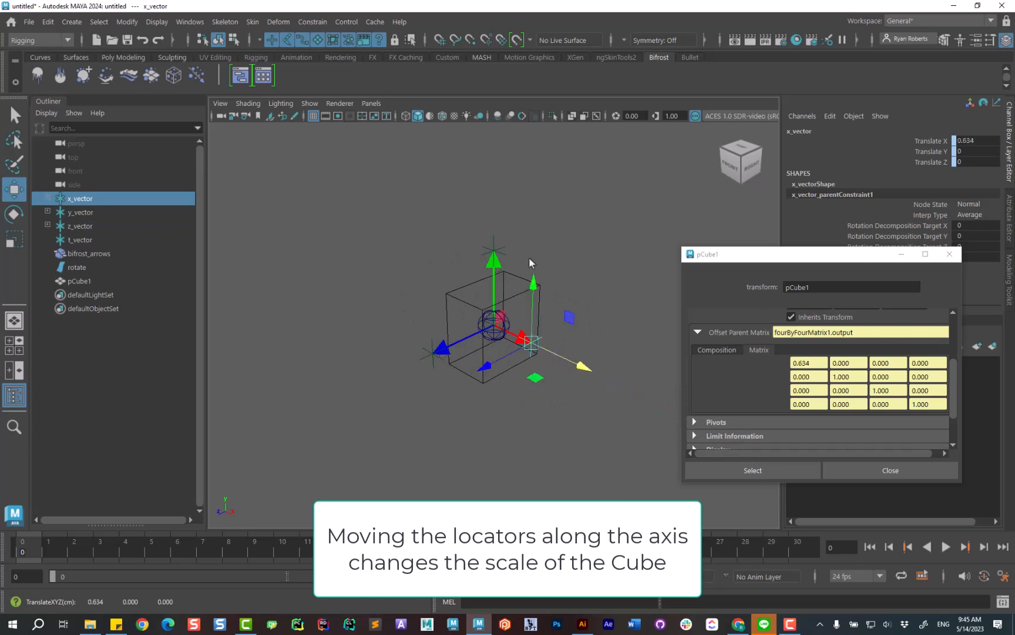
{"action": "left_click_drag", "start_coordinate": [498, 240], "coordinate": [523, 39]}
{"action": "left_click_drag", "start_coordinate": [402, 349], "coordinate": [422, 376]}
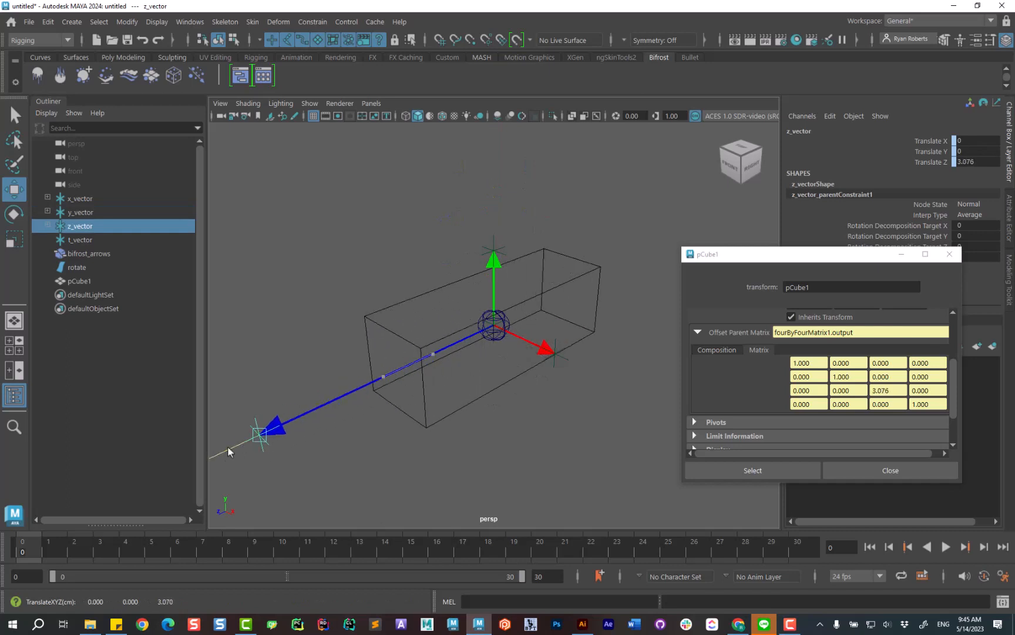
{"action": "left_click_drag", "start_coordinate": [370, 384], "coordinate": [308, 413]}
{"action": "key", "text": "ctrl+z"}
Step: Test shearing the cube by moving x_vector and y_vector perpendicular to their own axes, undoing the moves for each locator
{"action": "left_click_drag", "start_coordinate": [582, 355], "coordinate": [565, 373]}
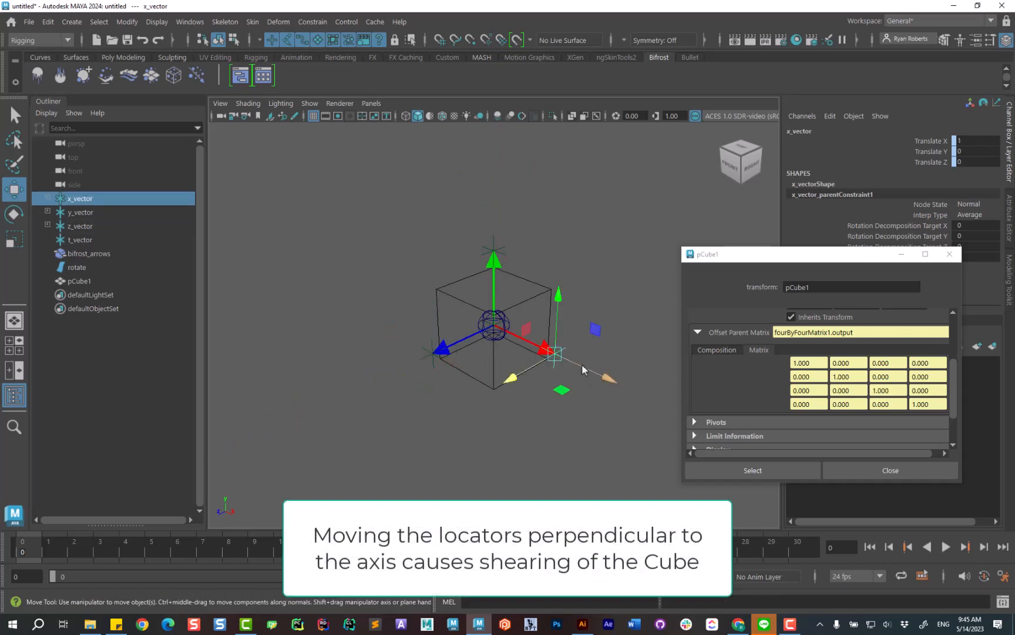
{"action": "left_click_drag", "start_coordinate": [559, 293], "coordinate": [553, 254]}
{"action": "mouse_move", "coordinate": [534, 383]}
{"action": "left_mouse_down"}
{"action": "mouse_move", "coordinate": [556, 226]}
{"action": "mouse_move", "coordinate": [548, 392]}
{"action": "left_mouse_up"}
{"action": "left_click_drag", "start_coordinate": [562, 187], "coordinate": [552, 376]}
{"action": "key", "text": "ctrl+z"}
{"action": "left_click_drag", "start_coordinate": [486, 225], "coordinate": [611, 309]}
{"action": "key", "text": "ctrl+z"}
Step: Test shearing the cube with z_vector by moving it freely in the XY plane, and undo the moves
{"action": "left_click_drag", "start_coordinate": [410, 354], "coordinate": [418, 379]}
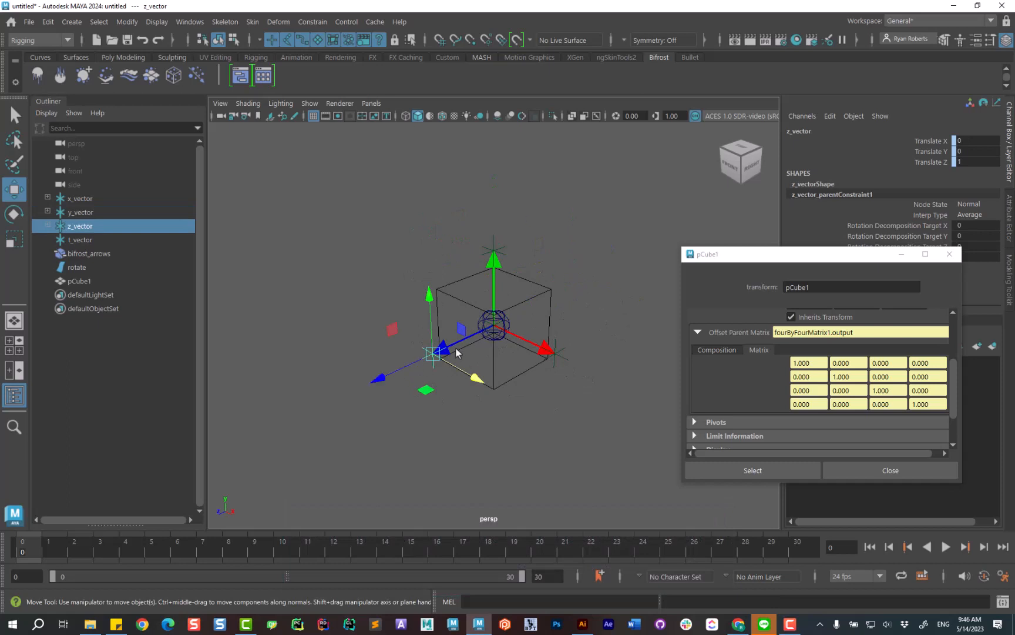
{"action": "left_click_drag", "start_coordinate": [464, 333], "coordinate": [456, 356]}
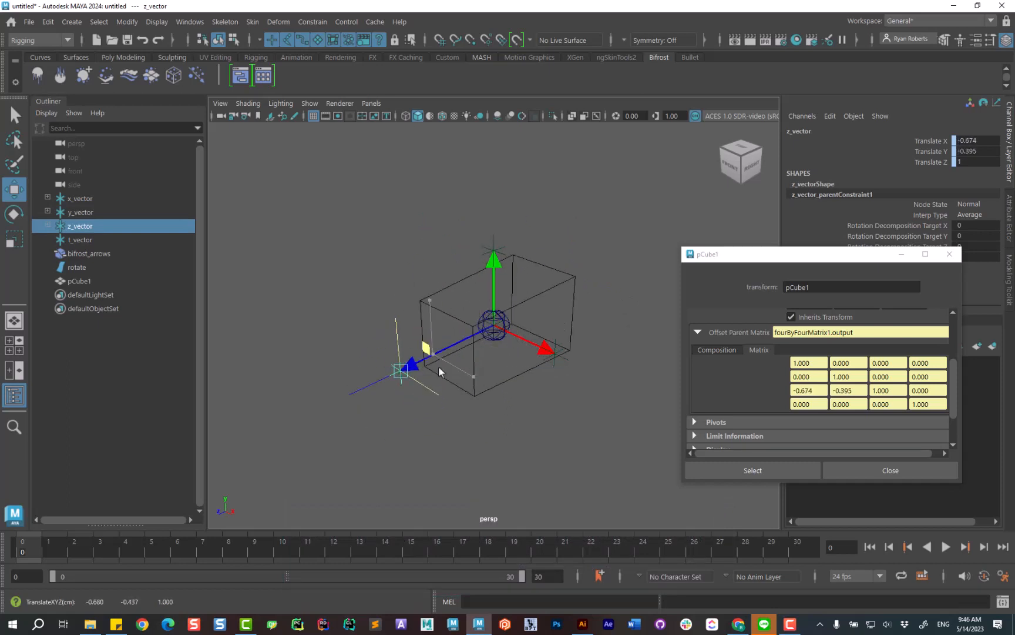
{"action": "left_click_drag", "start_coordinate": [504, 332], "coordinate": [503, 317]}
{"action": "key", "text": "ctrl+z"}
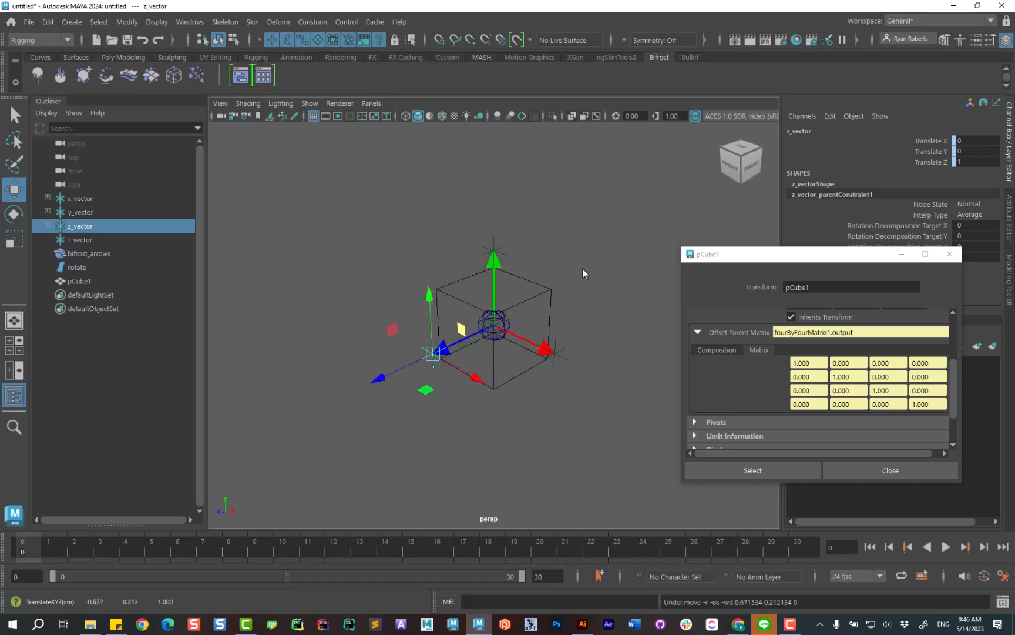
Step: Move t_vector to about (-1.74, 1.04, 0.961) to translate the cube, and rotate the rotate sphere freely to tilt it
{"action": "left_click", "coordinate": [87, 243]}
{"action": "left_click_drag", "start_coordinate": [497, 328], "coordinate": [348, 238]}
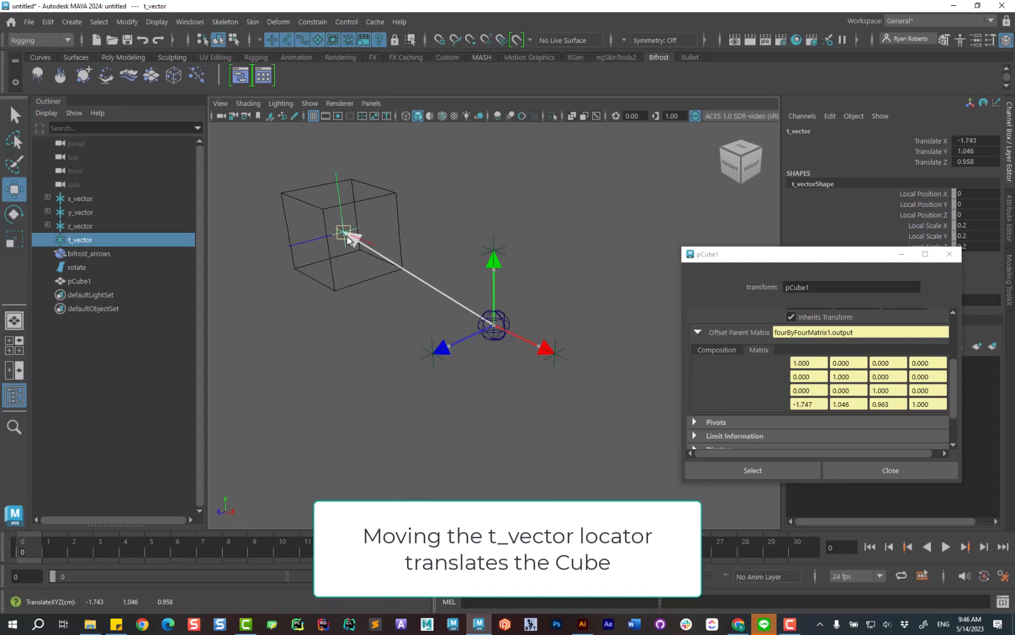
{"action": "left_click", "coordinate": [84, 268]}
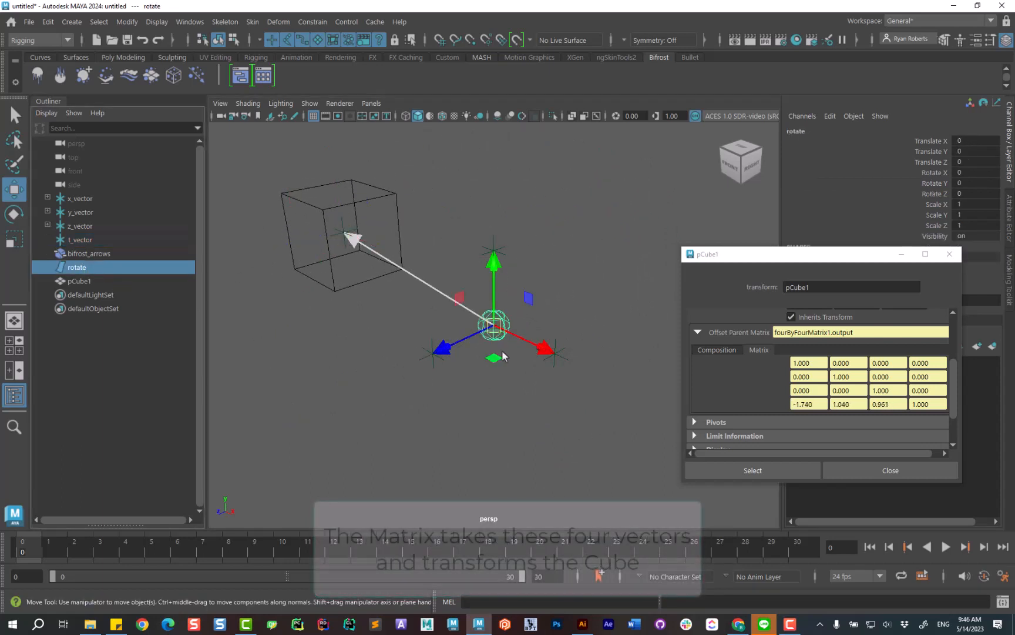
{"action": "key", "text": "e"}
{"action": "left_click_drag", "start_coordinate": [501, 319], "coordinate": [526, 312]}
{"action": "left_click", "coordinate": [563, 442]}
Step: Stretch the cube by moving x_vector outward along its axis to about (1.683, -0.634, 0.437), and shear it by moving y_vector to about (-0.229, 0.910, -0.785)
{"action": "left_click_drag", "start_coordinate": [527, 415], "coordinate": [553, 393]}
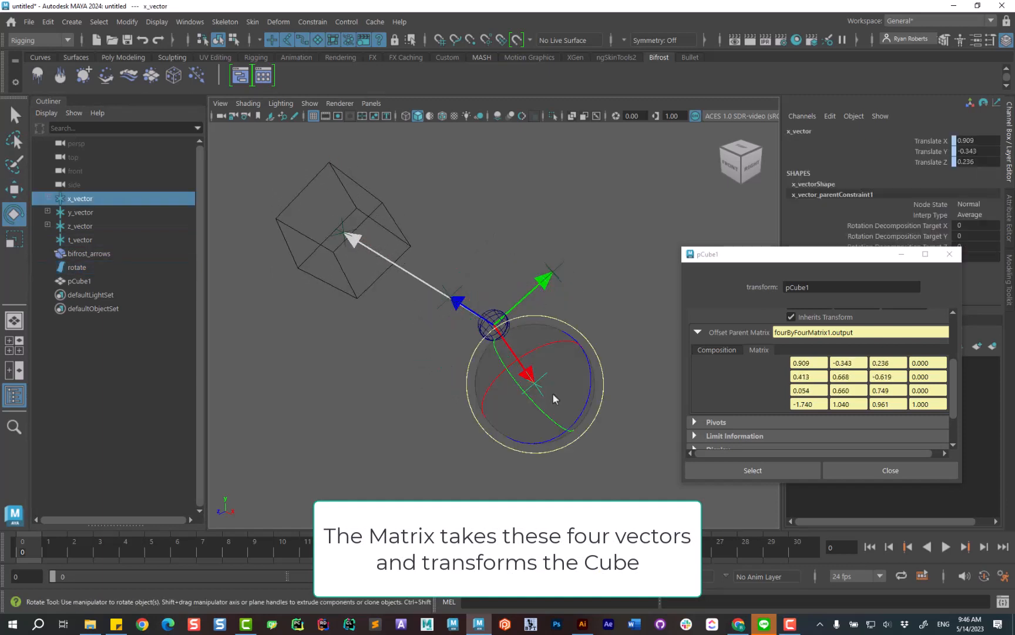
{"action": "key", "text": "w"}
{"action": "left_click_drag", "start_coordinate": [569, 432], "coordinate": [612, 496]}
{"action": "left_click_drag", "start_coordinate": [560, 225], "coordinate": [556, 277]}
{"action": "left_click_drag", "start_coordinate": [592, 315], "coordinate": [591, 314]}
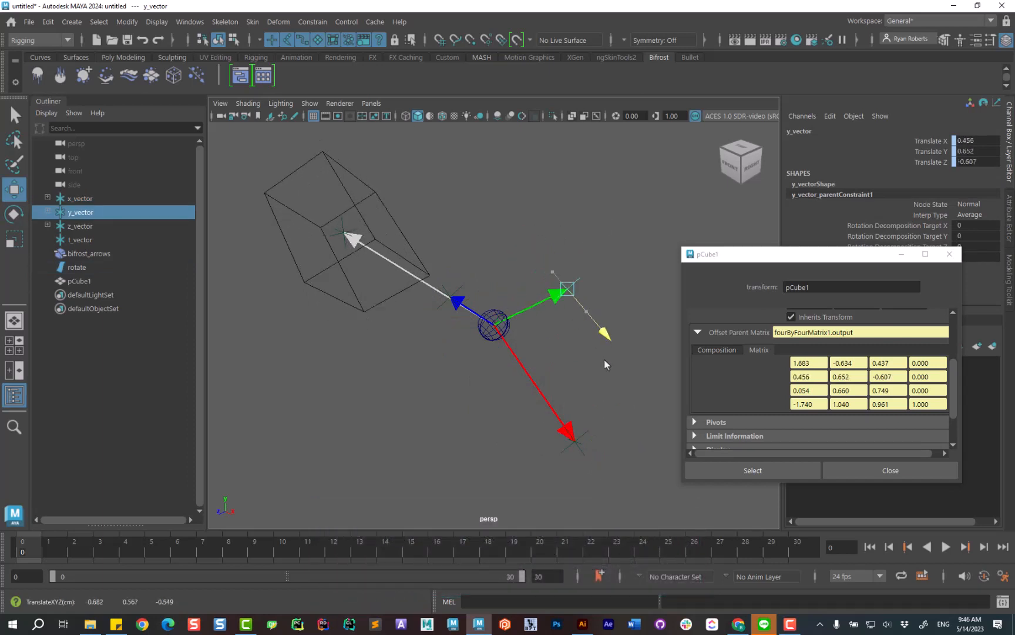
Step: Translate the deformed cube by moving t_vector to about (-1.201, -0.564, 1.624)
{"action": "left_click", "coordinate": [79, 239]}
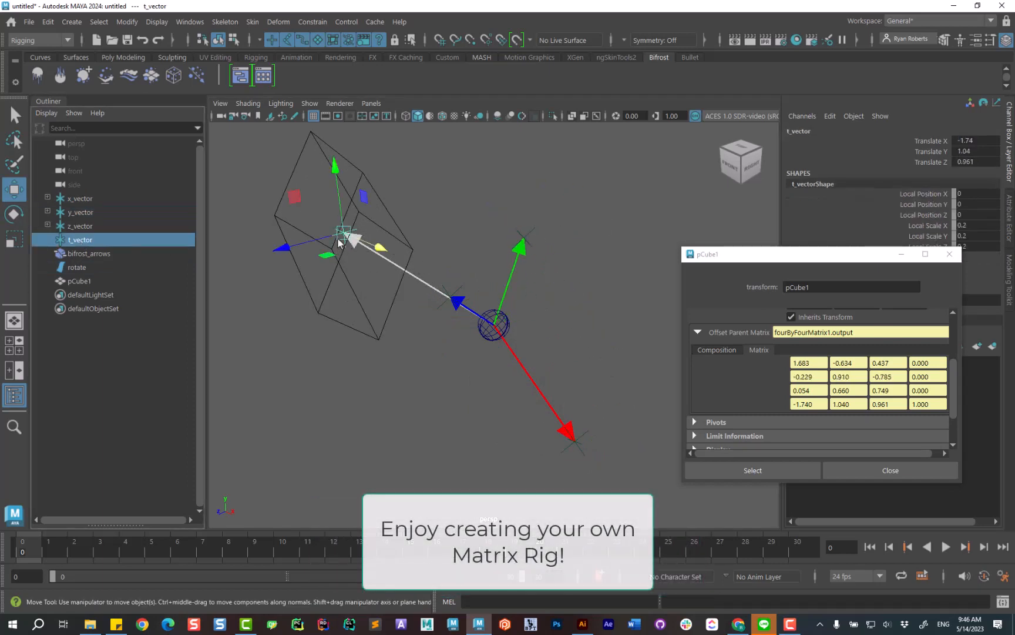
{"action": "left_click_drag", "start_coordinate": [348, 241], "coordinate": [334, 385]}
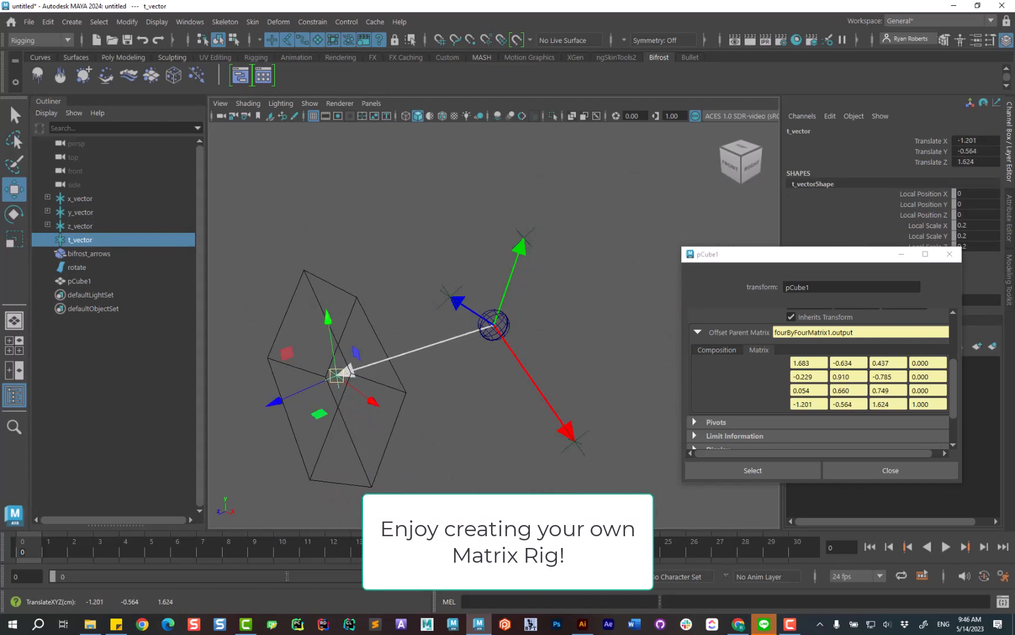